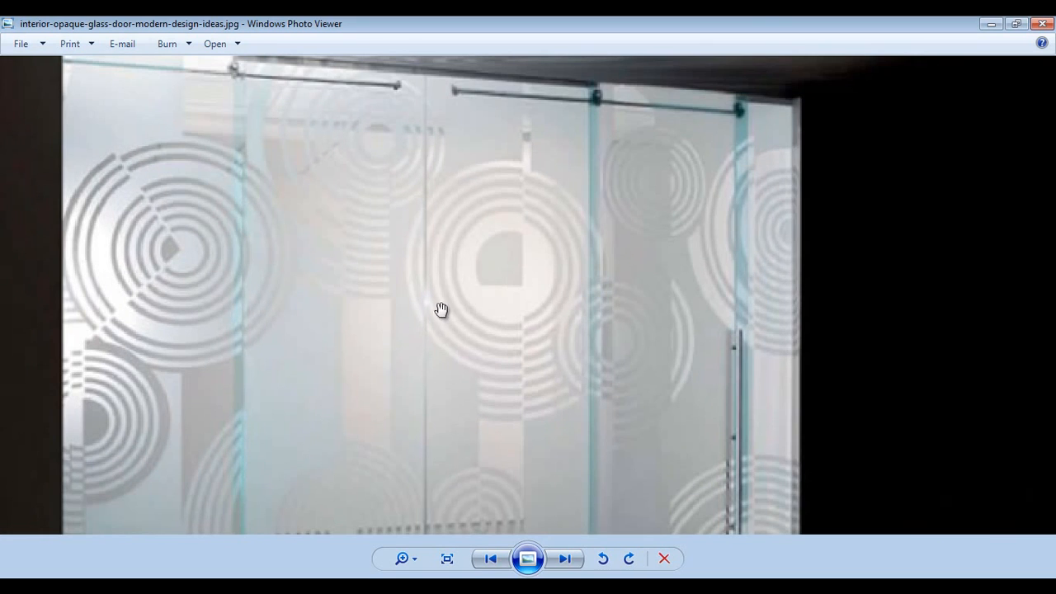
Step: Examine the concentric circle pattern and frosted finish of the sliding glass doors in the reference photo
left_click_drag(436, 375, 302, 179)
scroll(481, 388, "down", 2)
left_click_drag(481, 389, 453, 292)
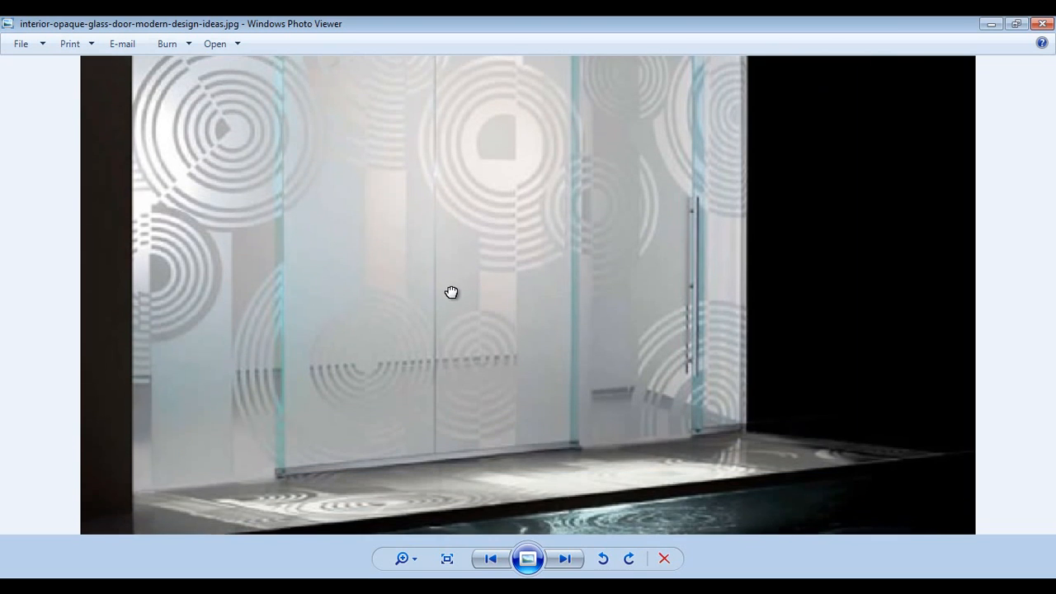
left_click_drag(460, 250, 452, 287)
left_click_drag(463, 354, 468, 302)
scroll(455, 396, "up", 1)
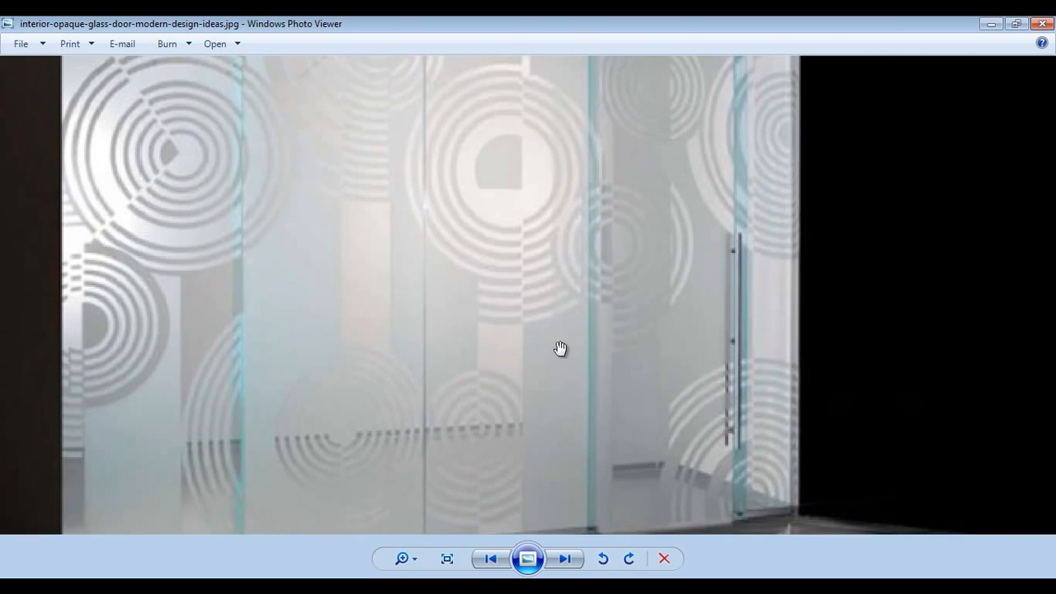
left_click_drag(569, 302, 471, 344)
scroll(483, 325, "up", 1)
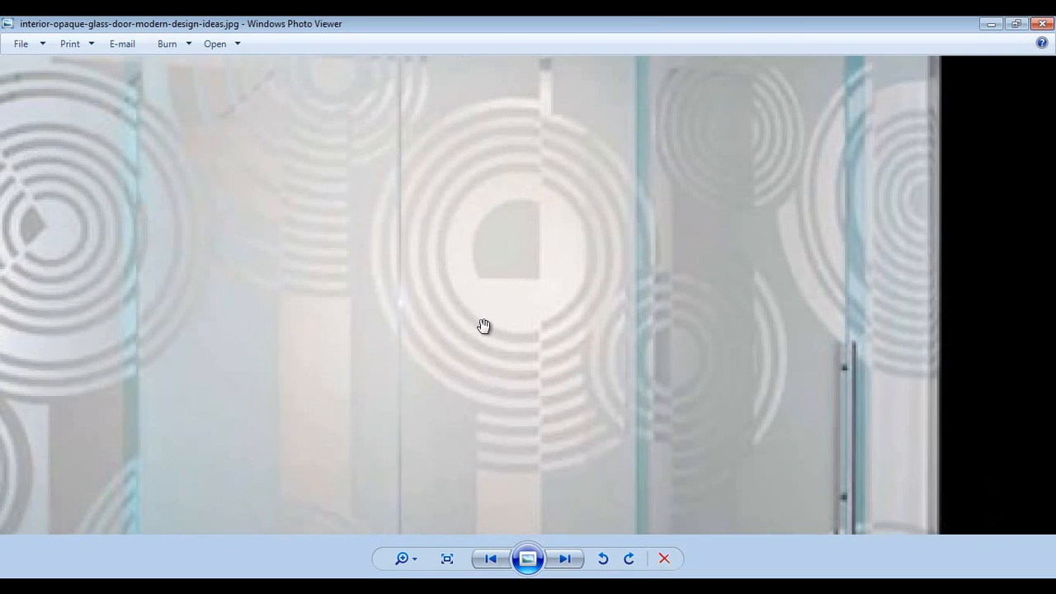
scroll(446, 295, "down", 1)
scroll(503, 349, "down", 1)
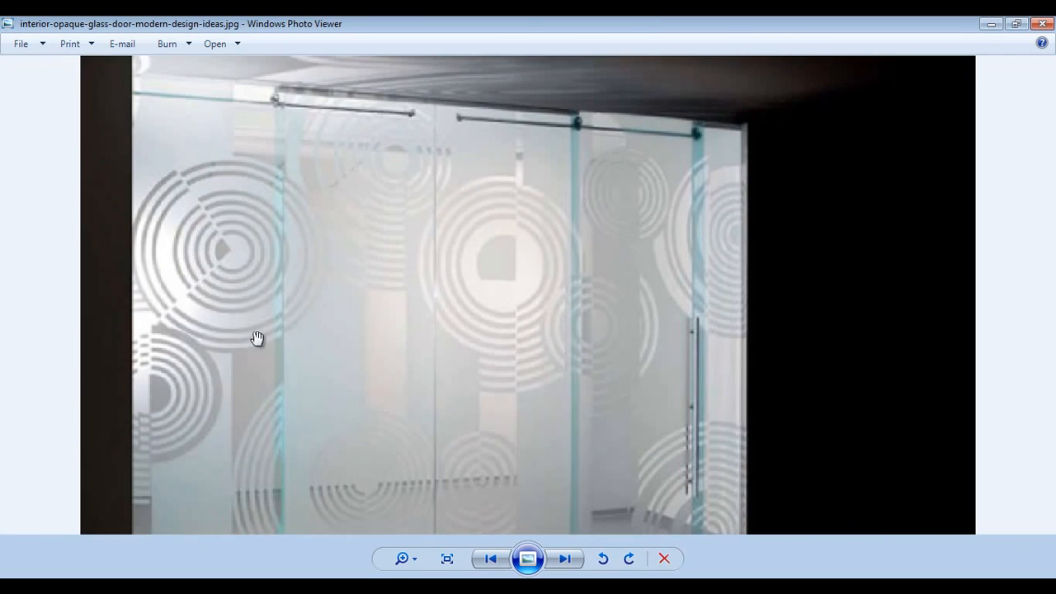
left_click_drag(449, 379, 477, 283)
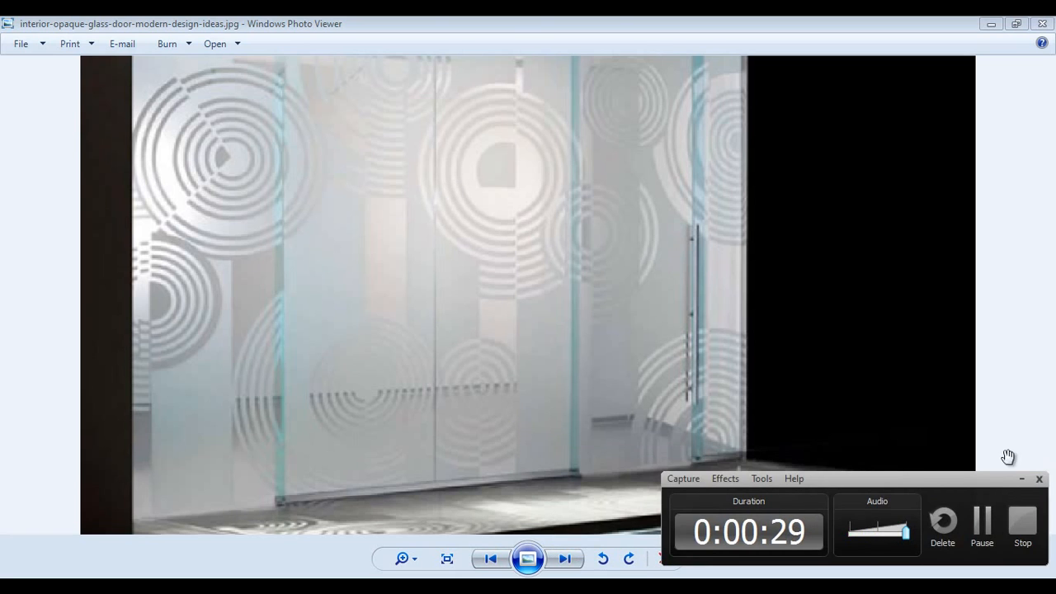
left_click(982, 521)
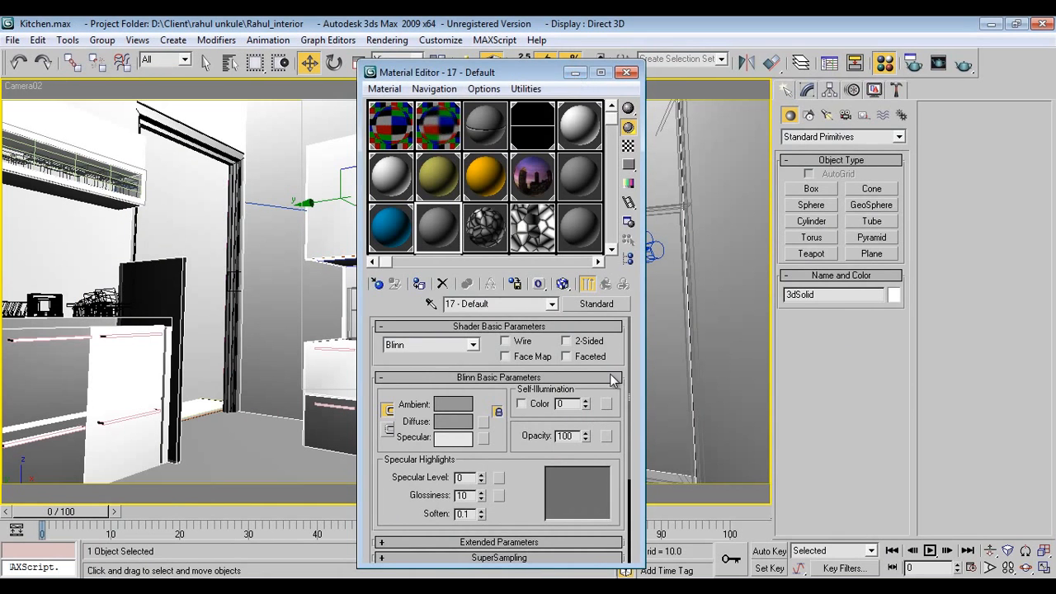
Step: Minimize the Material Editor and temporarily shift the upper double-door cabinet front along Y to inspect the shelves behind it
left_click(575, 73)
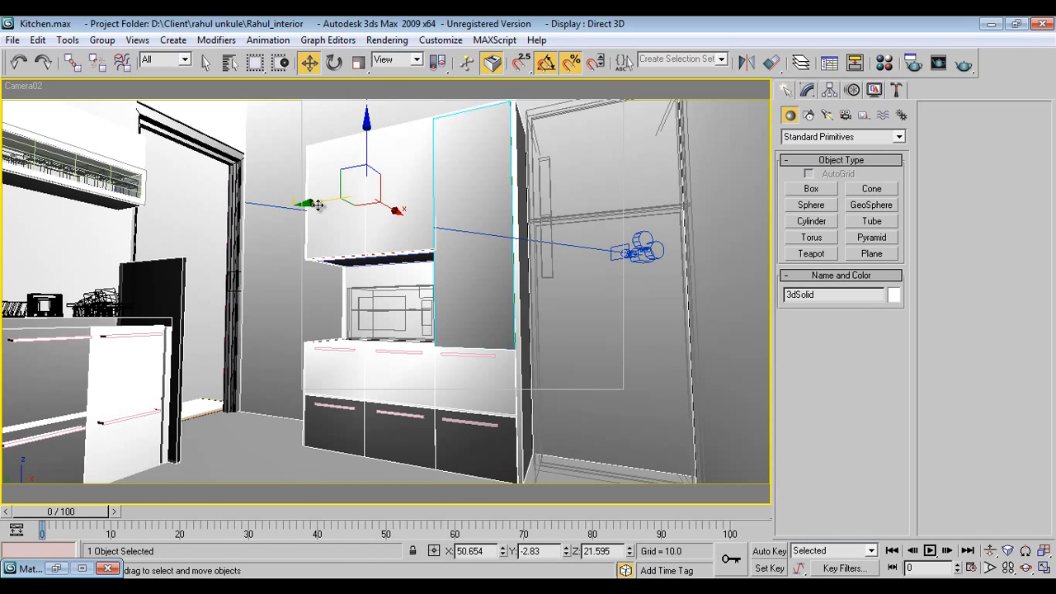
left_click_drag(317, 206, 231, 211)
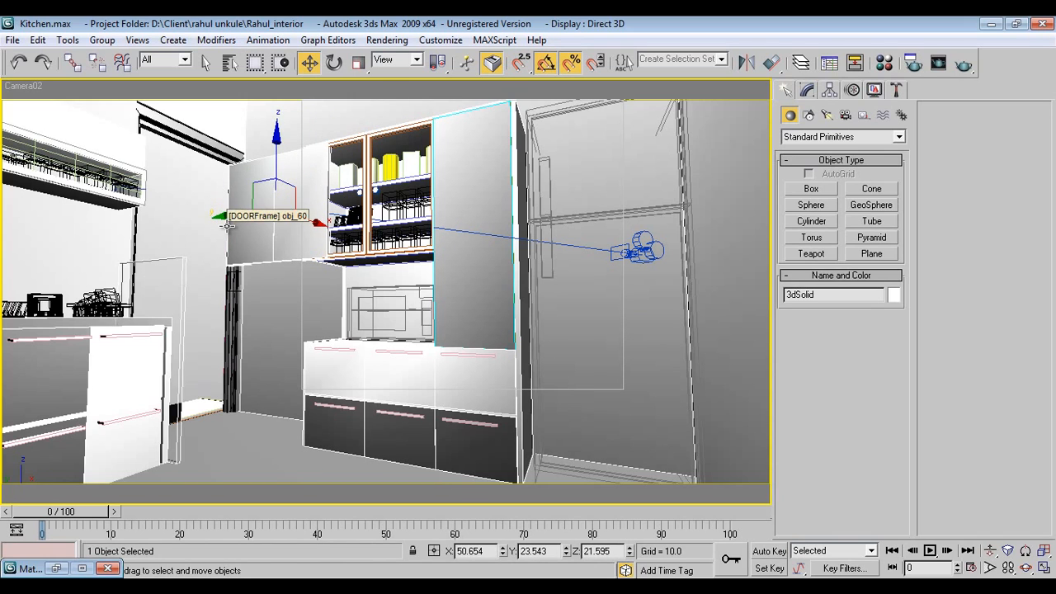
key("ctrl+z")
left_click_drag(314, 203, 418, 221)
key("ctrl+z")
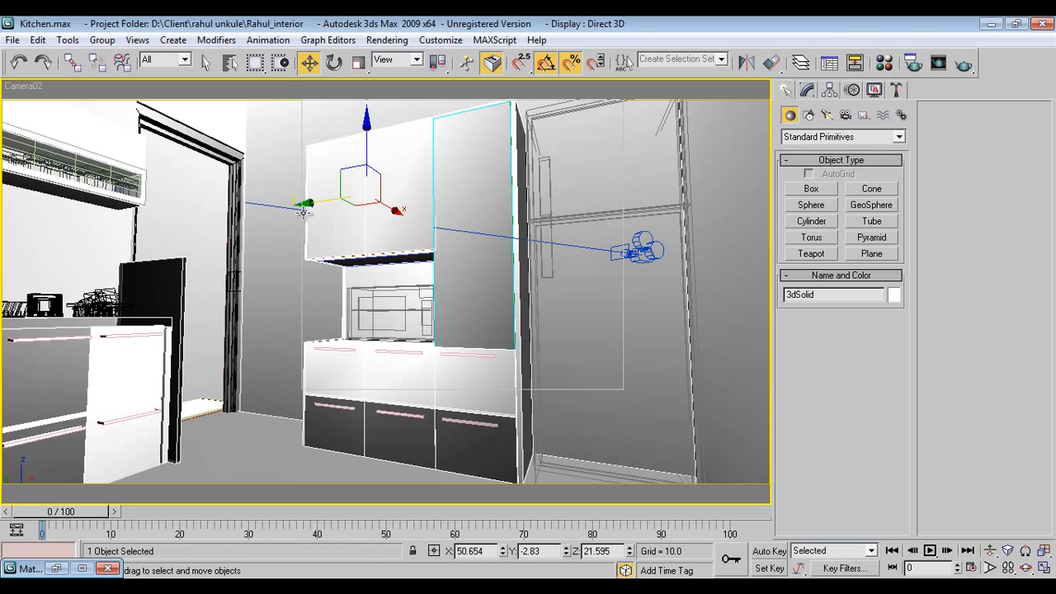
Step: Try sliding the upper cabinet front sideways and the tall door beside it downward, and undo both moves
left_click(810, 91)
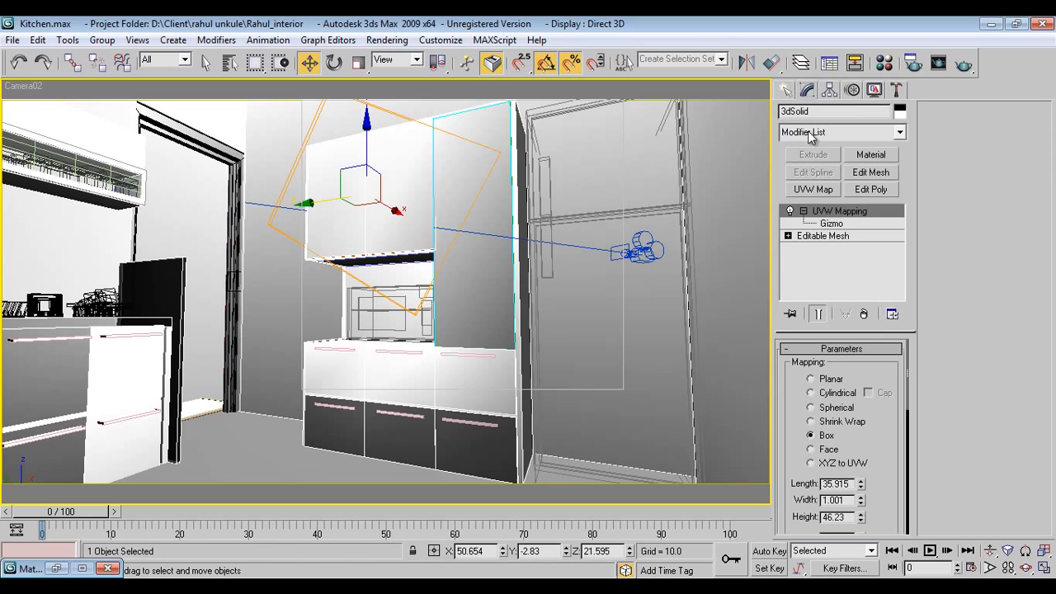
left_click_drag(307, 219, 248, 220)
key("ctrl+z")
left_click_drag(467, 169, 435, 336)
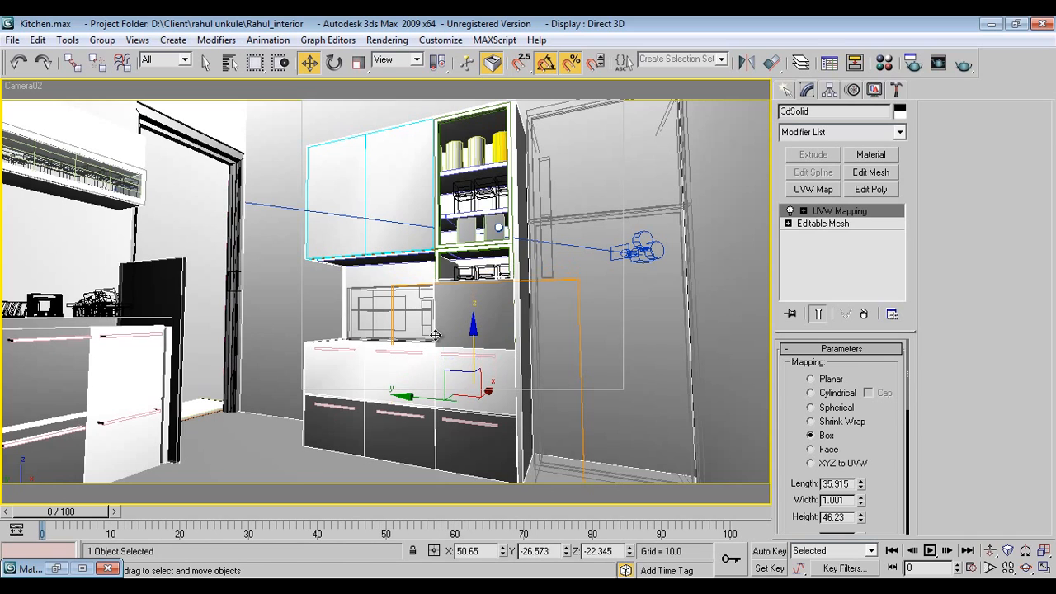
key("ctrl+z")
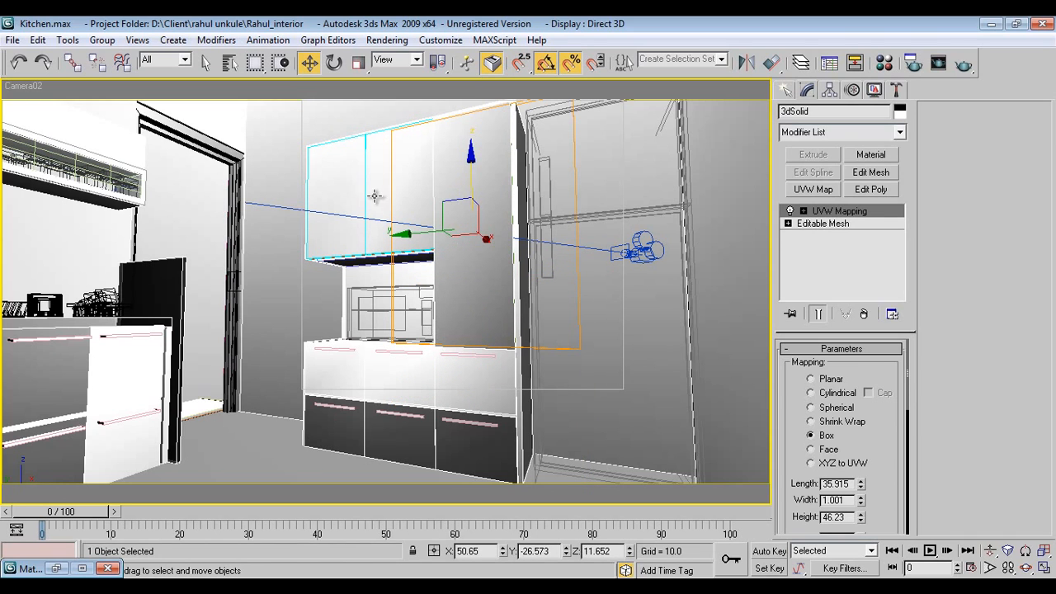
key("ctrl+z")
key("ctrl+z")
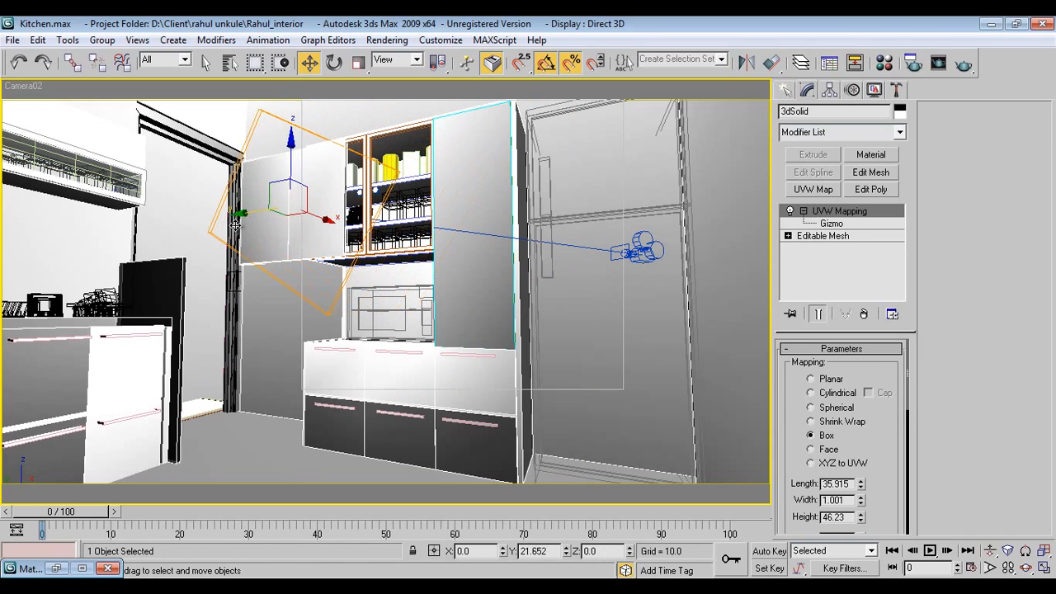
key("ctrl+z")
key("ctrl+z")
key("ctrl+z")
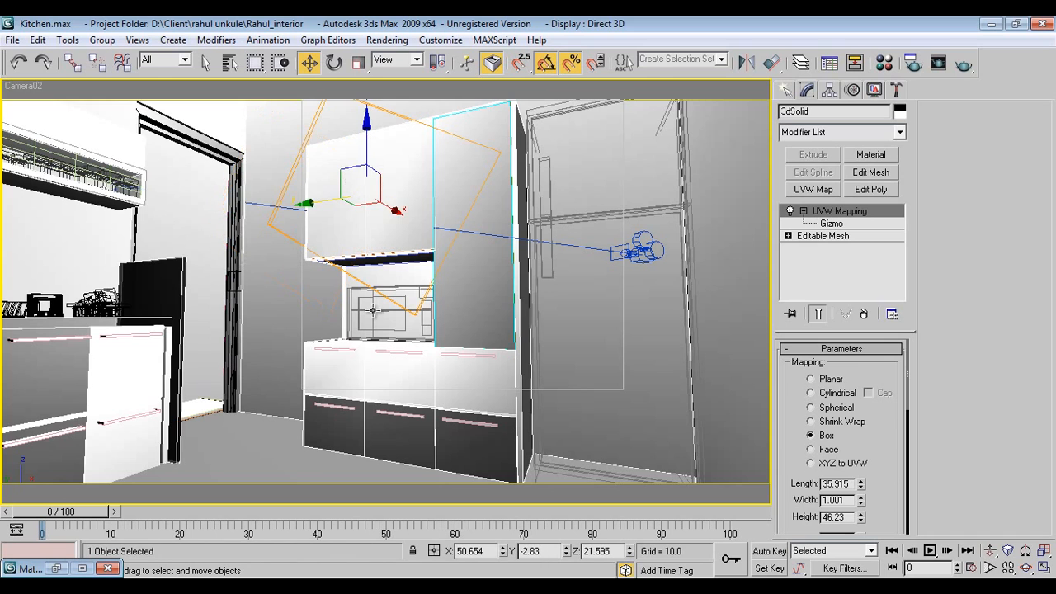
key("ctrl+z")
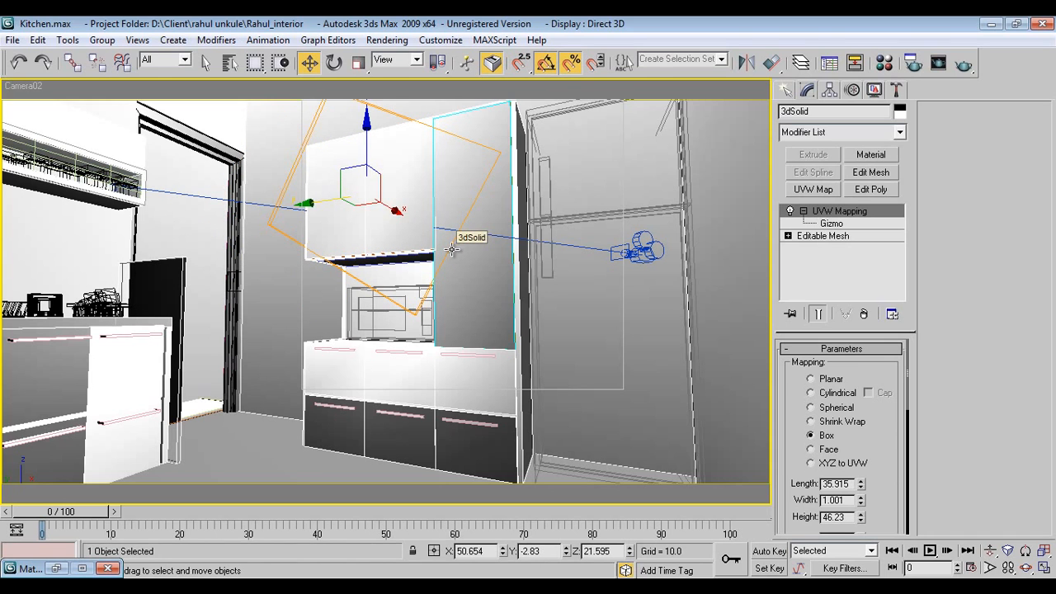
Step: Inspect the wall cabinet doors from a free perspective view and return to the Camera02 view
key("p")
mouse_move(348, 380)
middle_mouse_down("alt")
mouse_move(300, 382)
mouse_move(300, 371)
mouse_move(413, 366)
mouse_move(342, 320)
mouse_move(370, 307)
mouse_move(313, 346)
mouse_move(374, 338)
mouse_move(499, 272)
middle_mouse_up("alt")
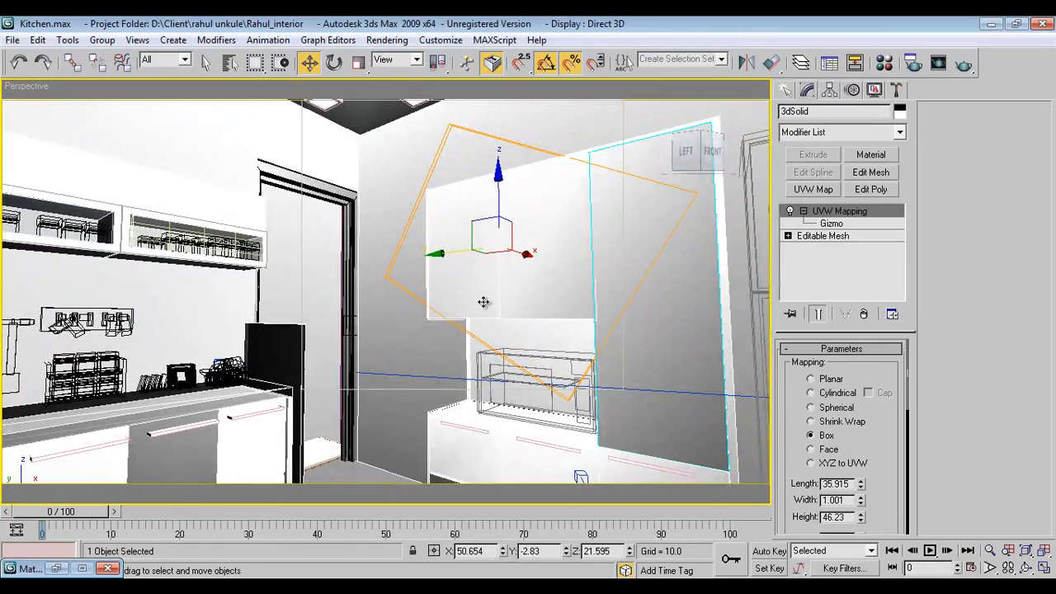
middle_click_drag(459, 391, 531, 271, "alt")
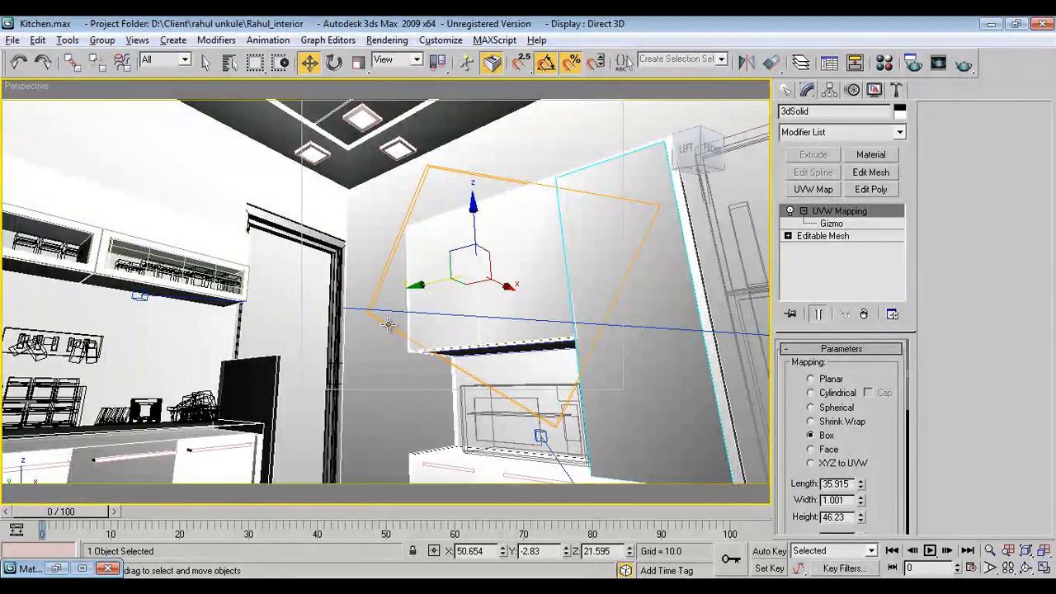
middle_click_drag(390, 324, 446, 298, "alt")
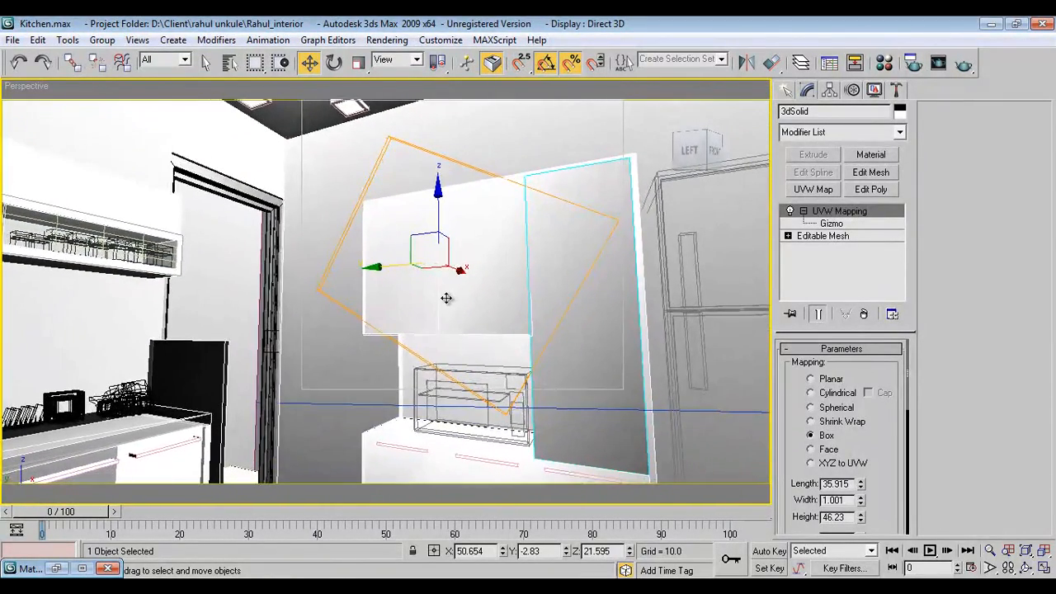
key("c")
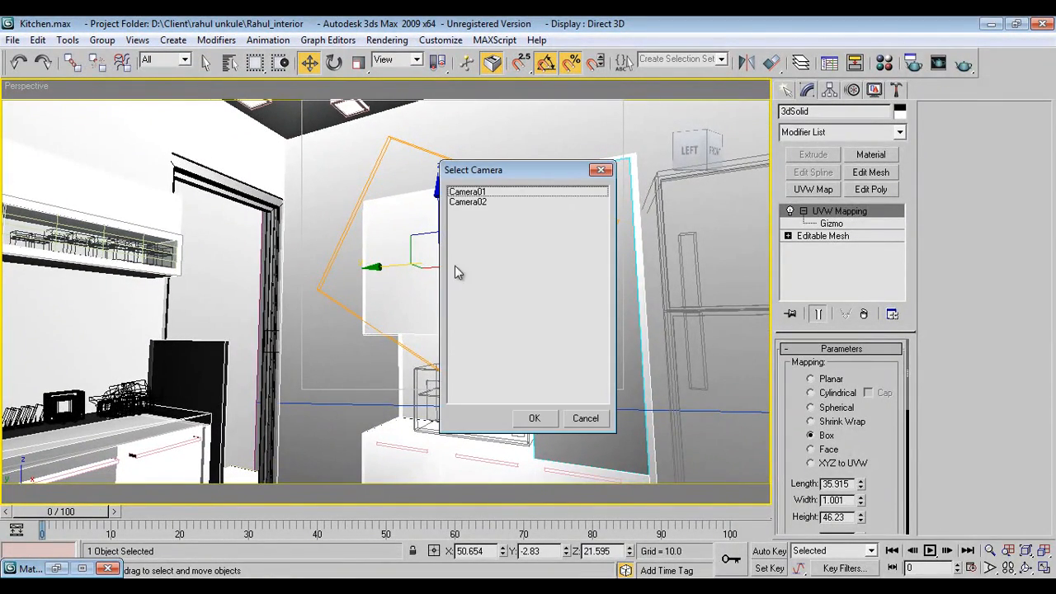
left_click(467, 203)
left_click(535, 418)
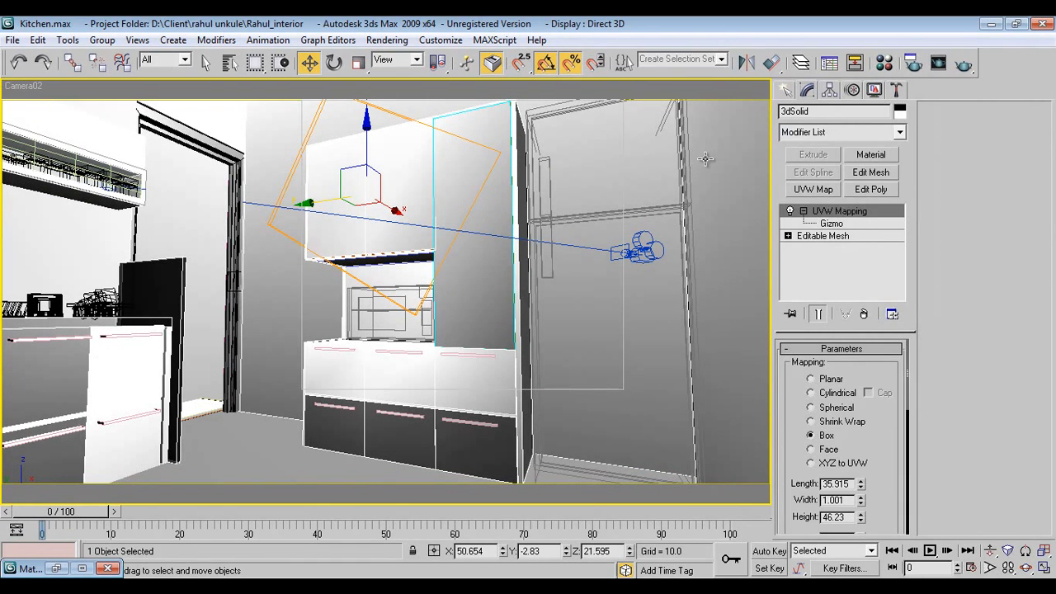
Step: Open the rendered frame window with Region as the area to render, and move it clear of the upper cabinet doors
left_click(788, 91)
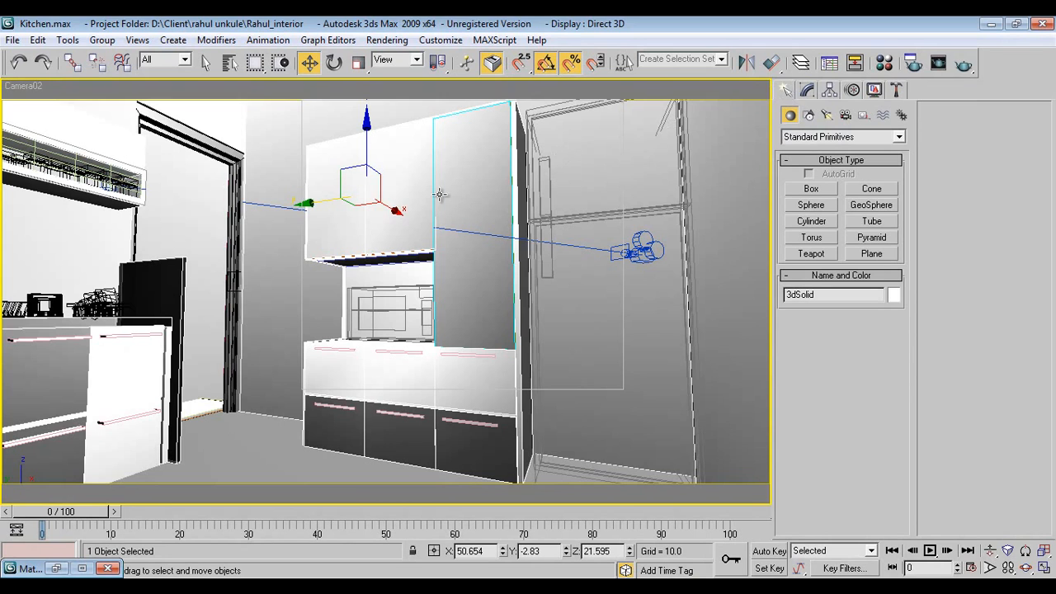
left_click(944, 66)
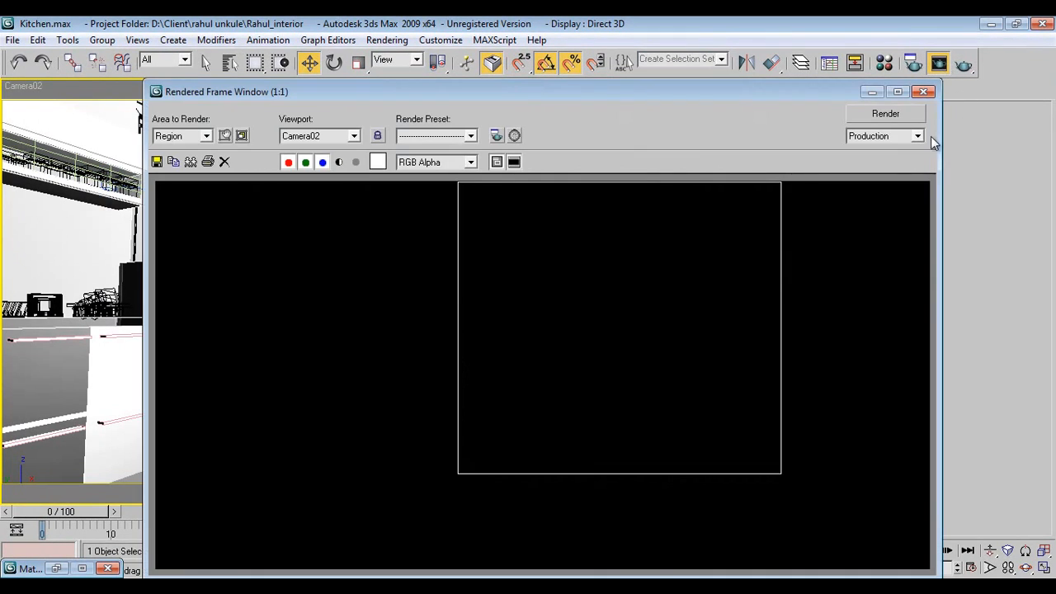
left_click(184, 135)
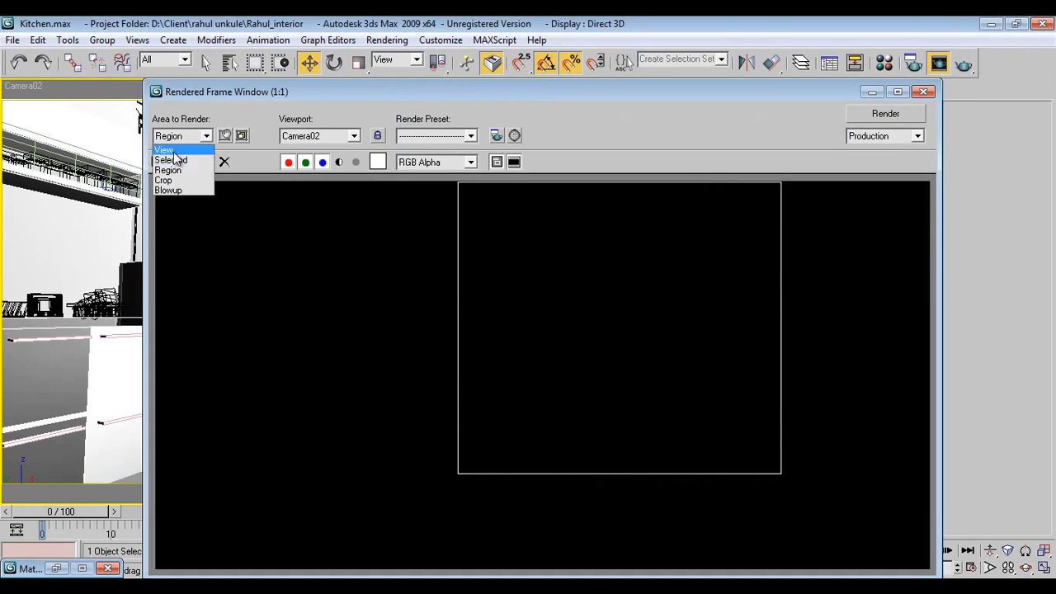
left_click(169, 169)
left_click_drag(396, 100, 293, 267)
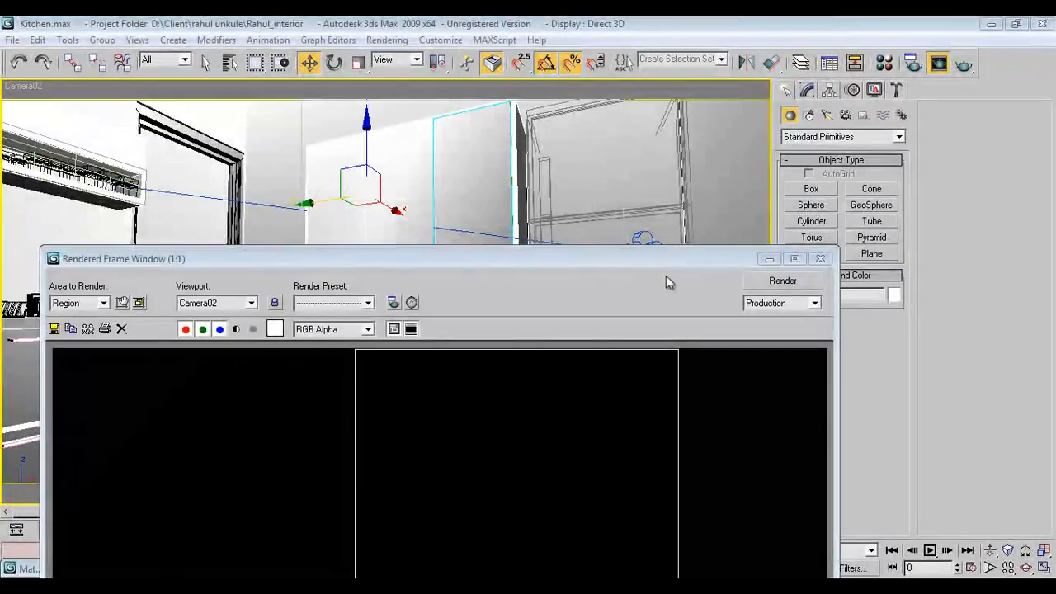
left_click_drag(654, 251, 654, 211)
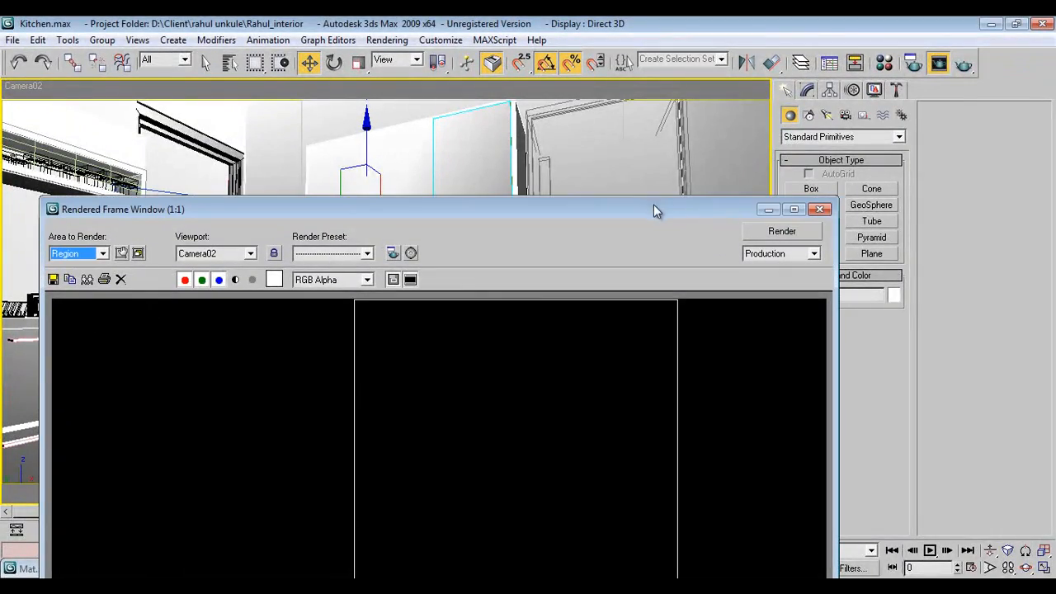
Step: Set the render output width to 800 in the render setup, keeping the image aspect locked
left_click(914, 65)
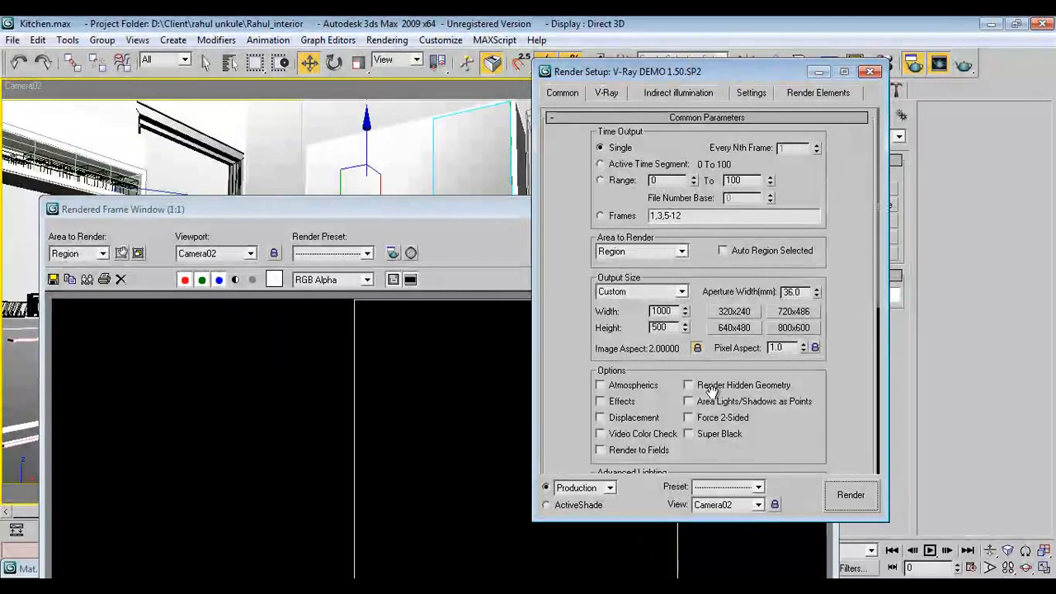
double_click(675, 311)
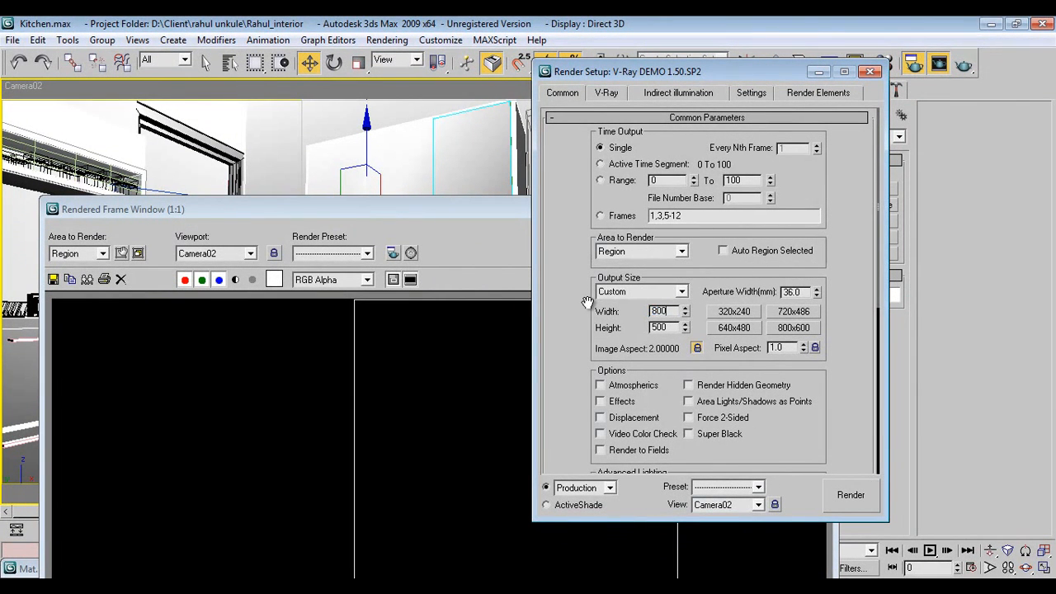
type("800")
key("Return")
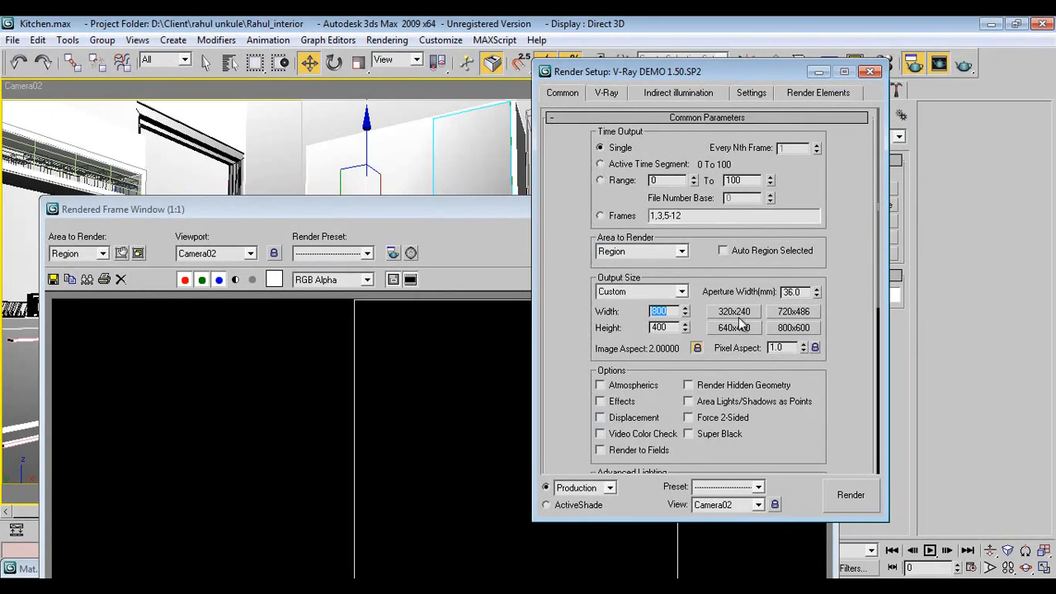
Step: Review the V-Ray global switches, antialiasing and color mapping settings, keeping Mitchell-Netravali as the antialiasing filter
left_click(609, 94)
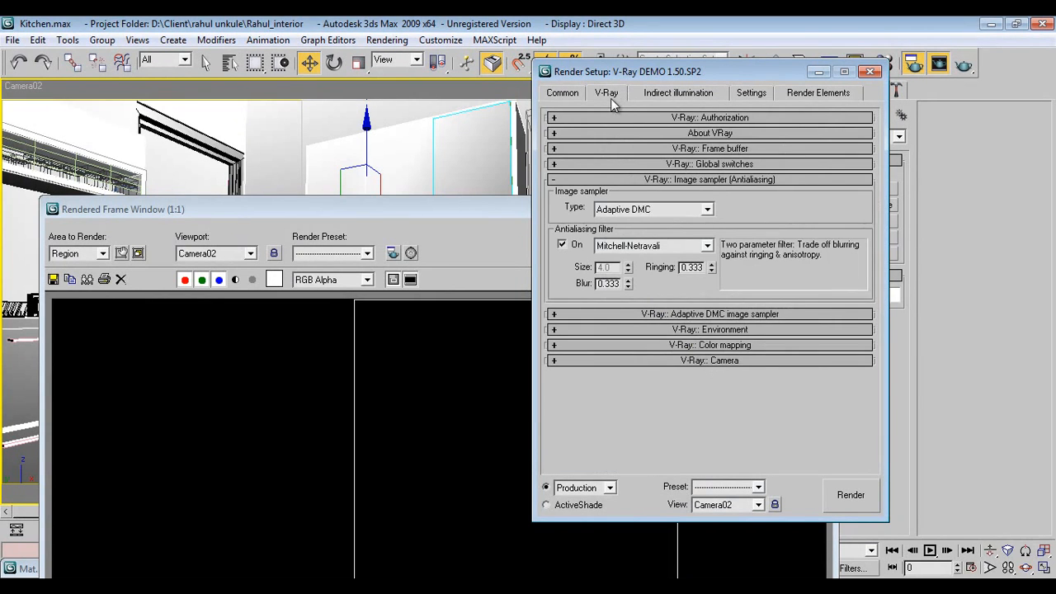
left_click(717, 164)
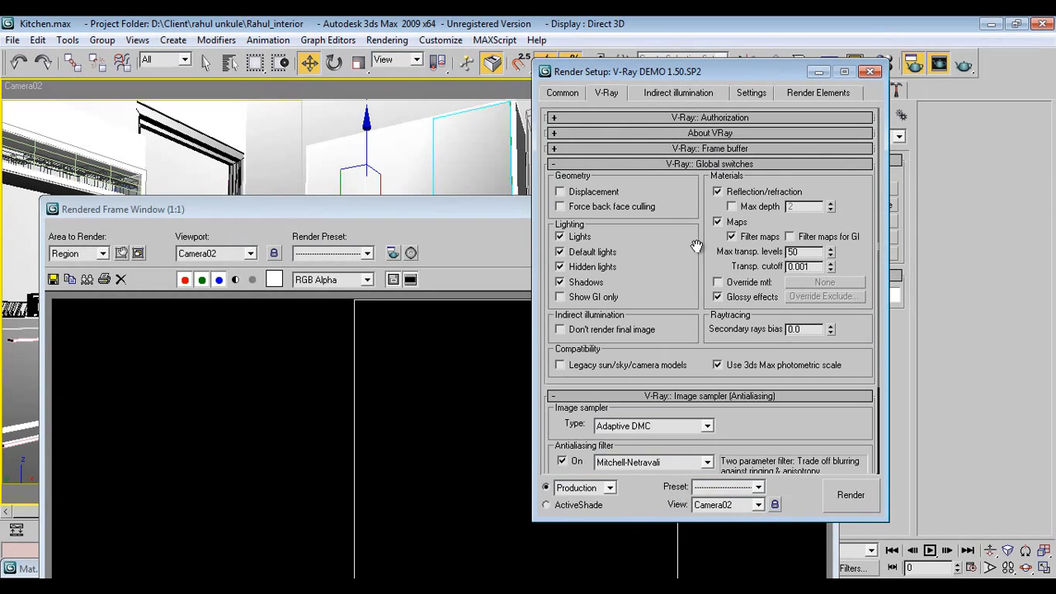
scroll(661, 258, "down", 2)
scroll(664, 247, "down", 3)
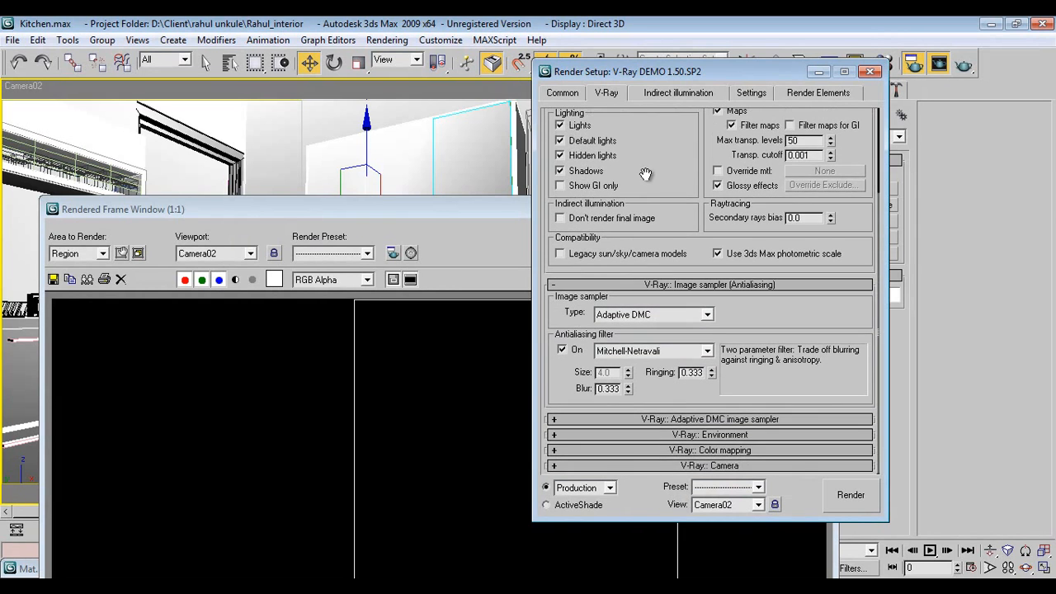
left_click(648, 354)
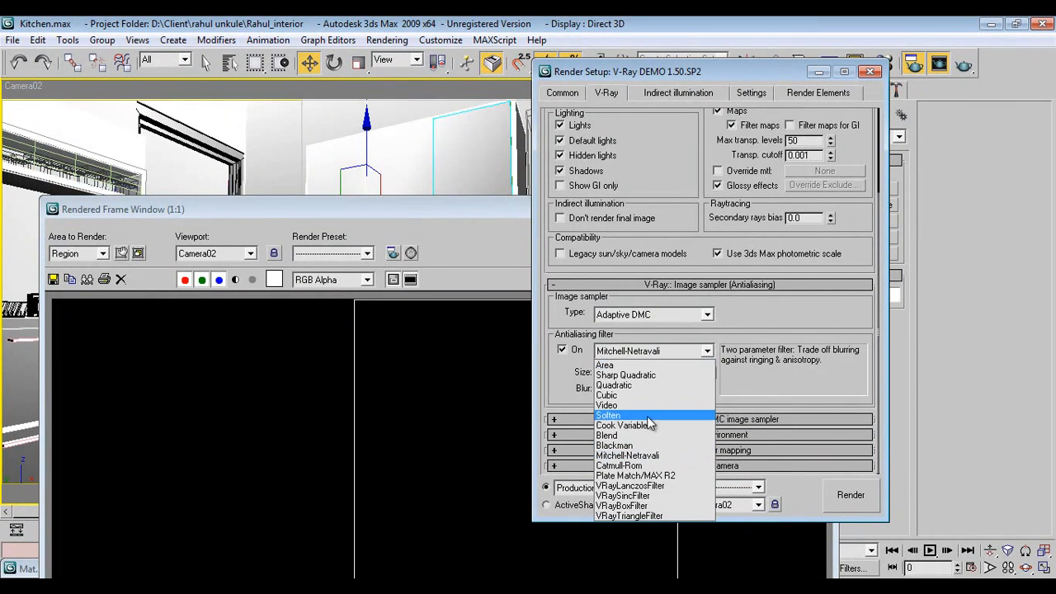
left_click(649, 457)
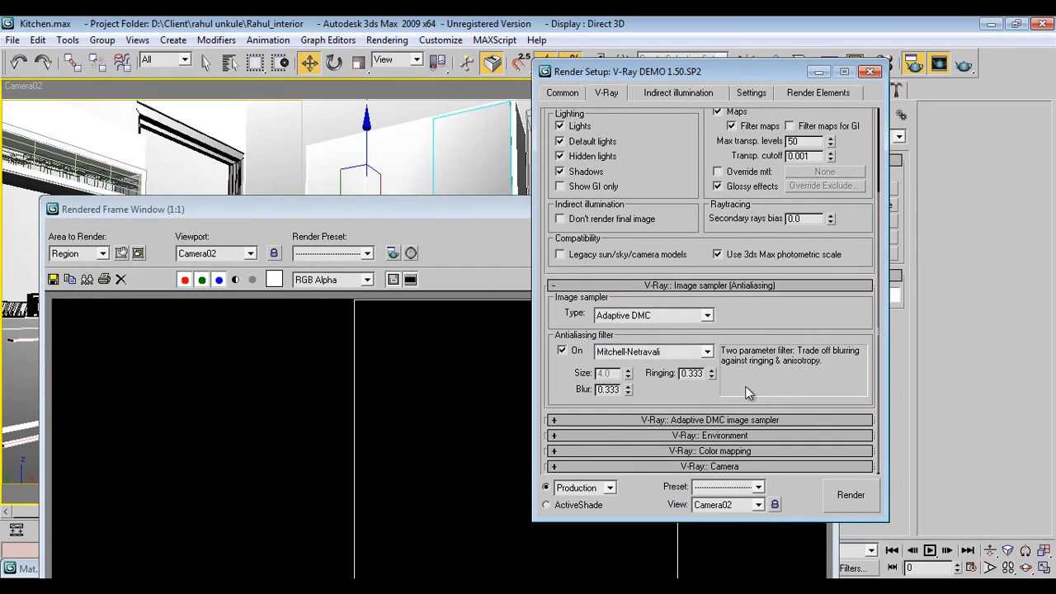
left_click(750, 452)
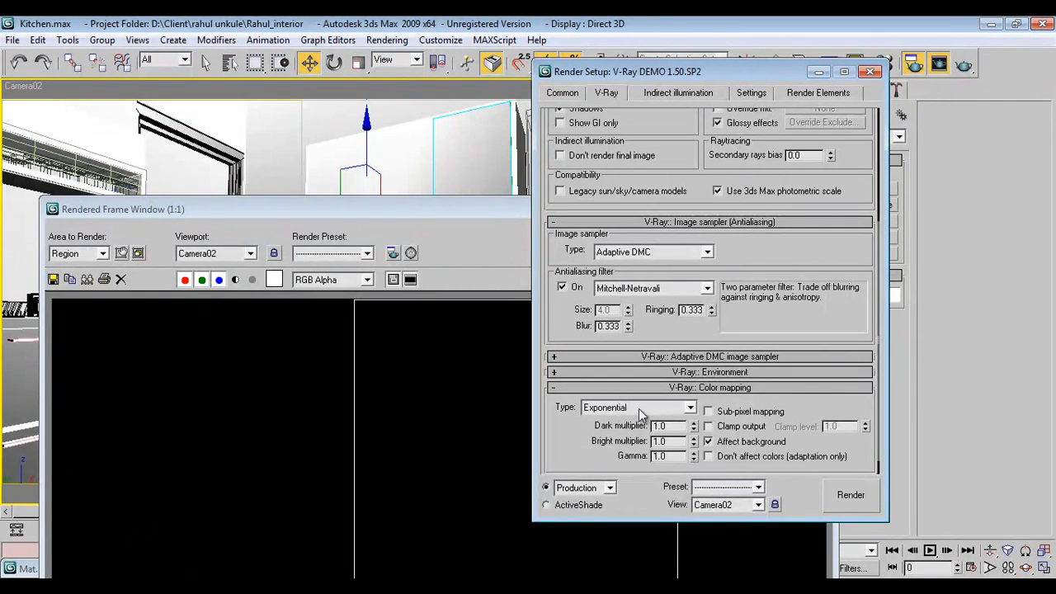
left_click_drag(747, 250, 750, 326)
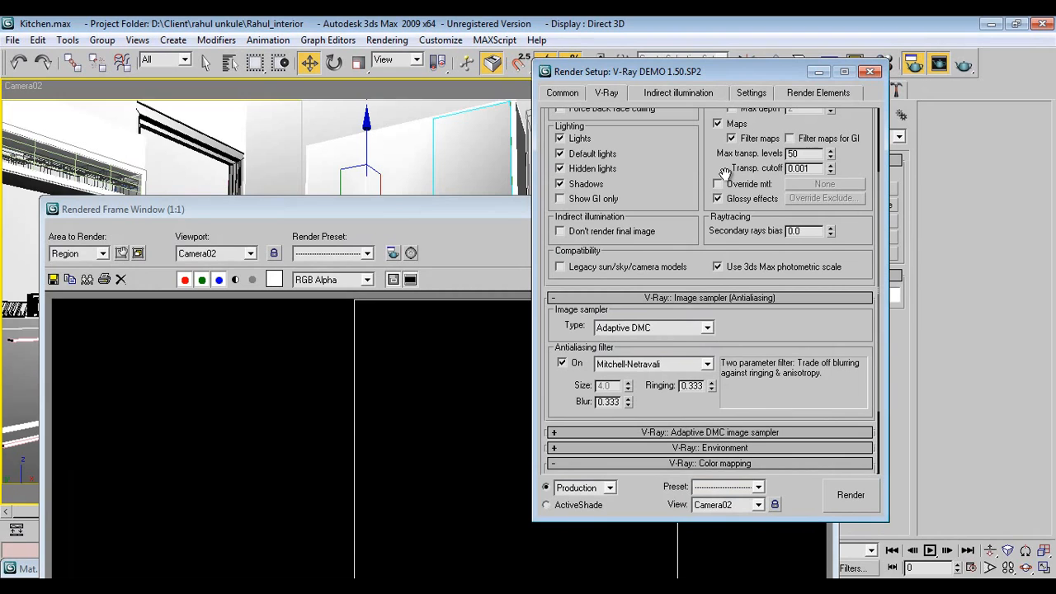
Step: Review the V-Ray indirect illumination, irradiance map, light cache, DMC sampler and system settings, and close the render setup
left_click_drag(651, 178, 677, 186)
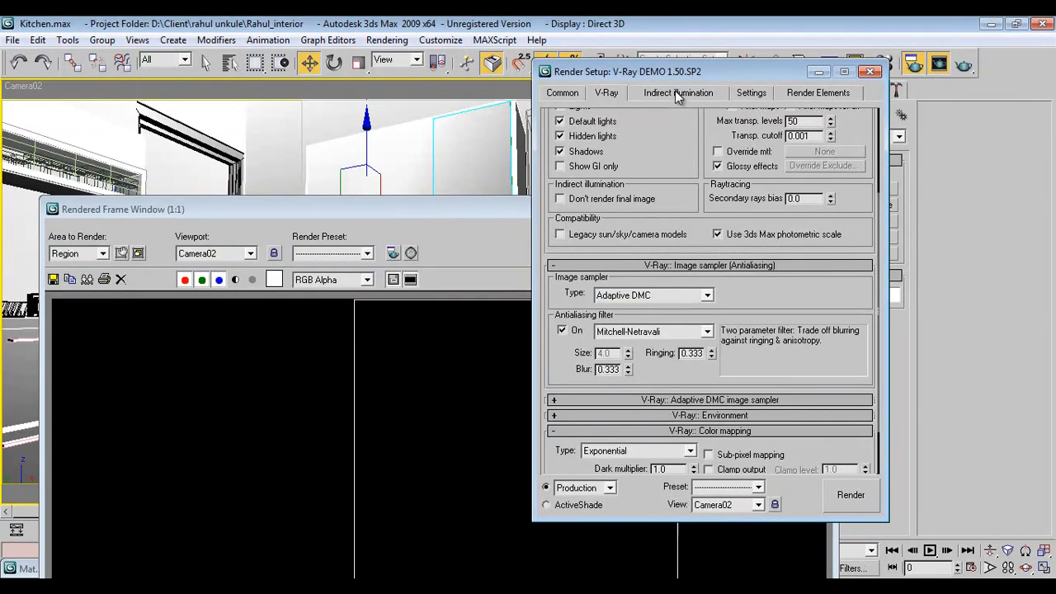
left_click(677, 93)
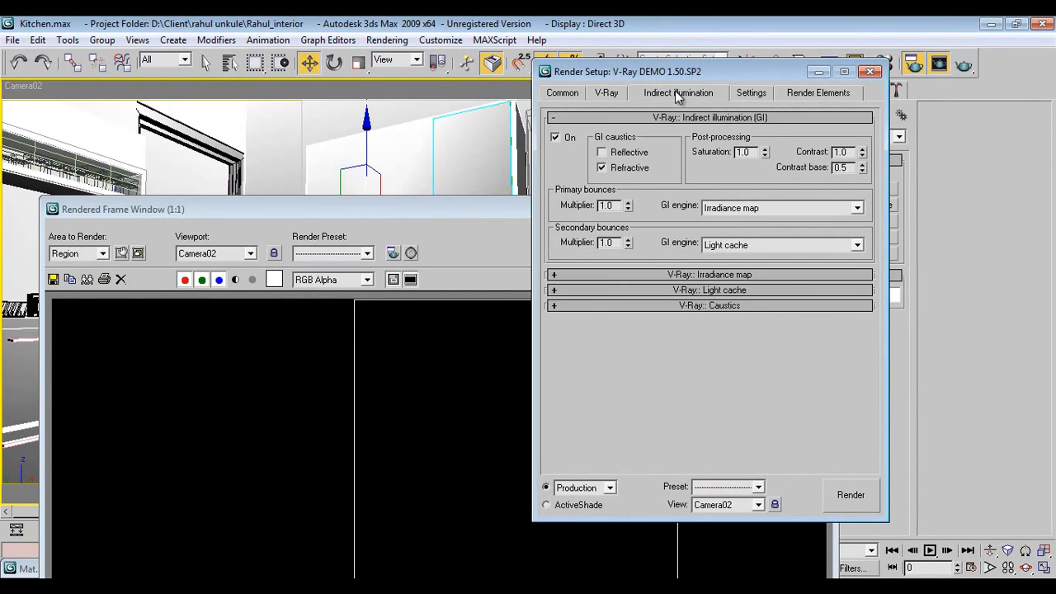
left_click(735, 275)
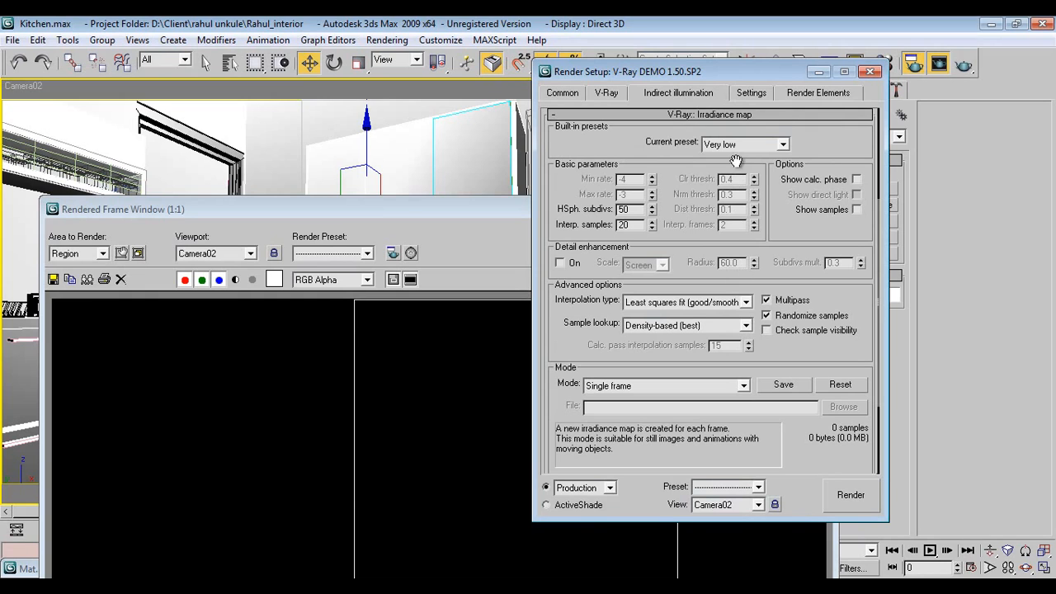
scroll(784, 232, "down", 3)
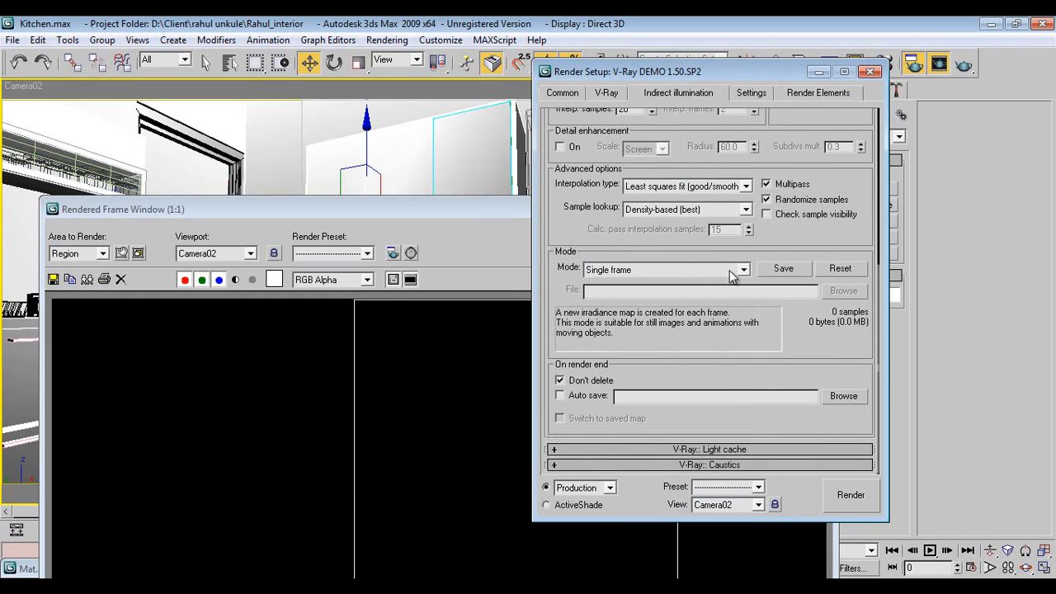
left_click(712, 456)
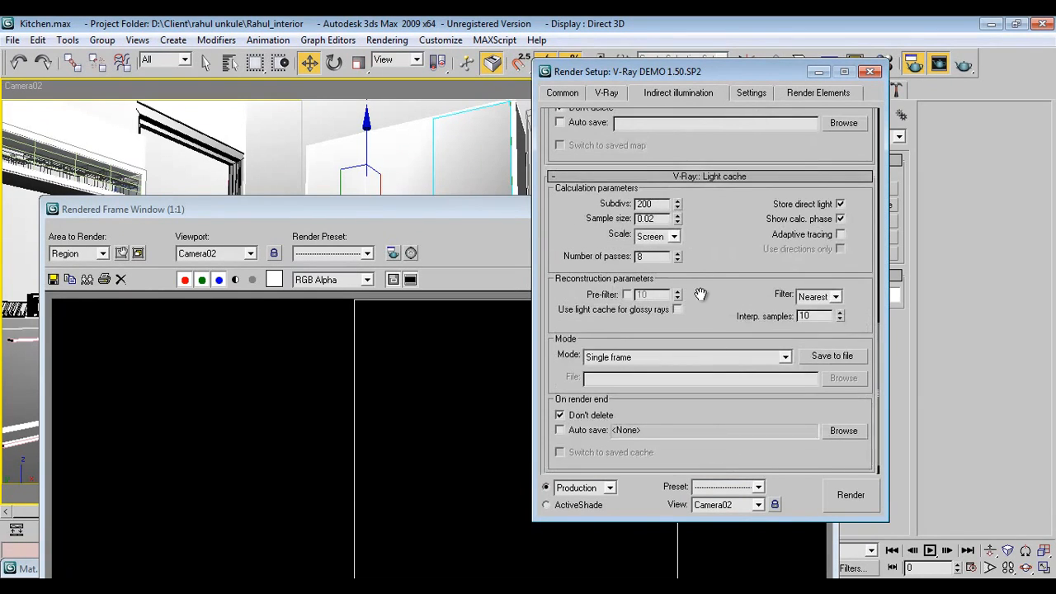
left_click(746, 93)
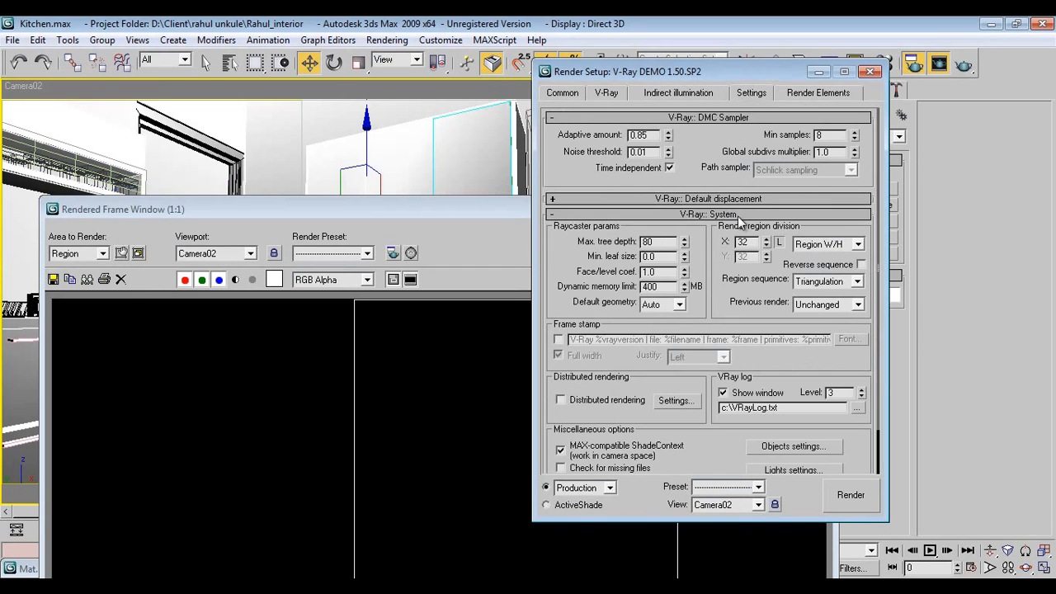
left_click(563, 94)
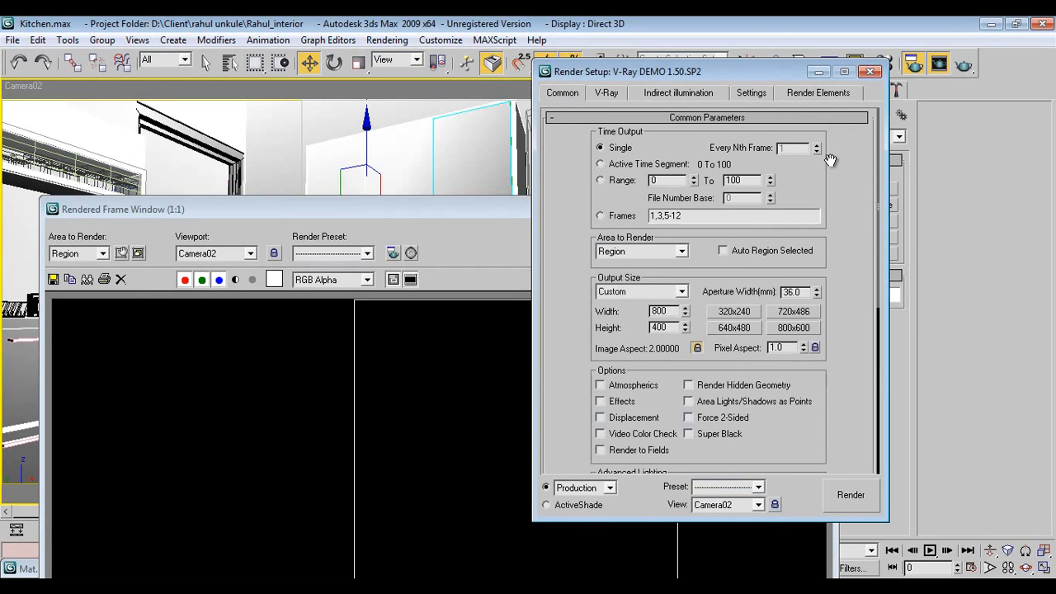
left_click(871, 71)
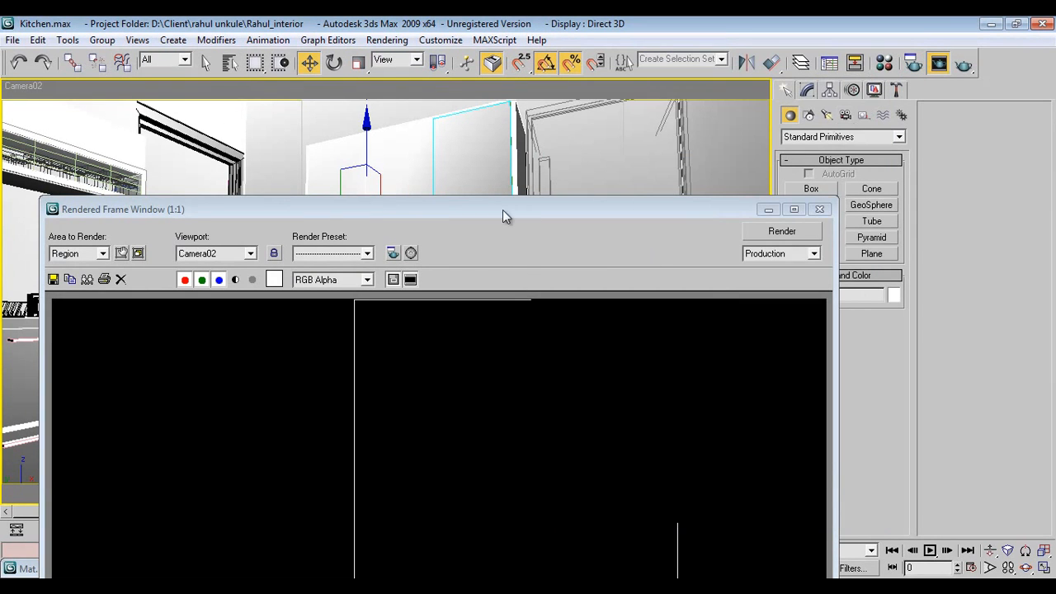
Step: Edit the render region in the Camera02 view so that it frames the wall cabinet doors, tall door and microwave niche
left_click_drag(501, 216, 545, 138)
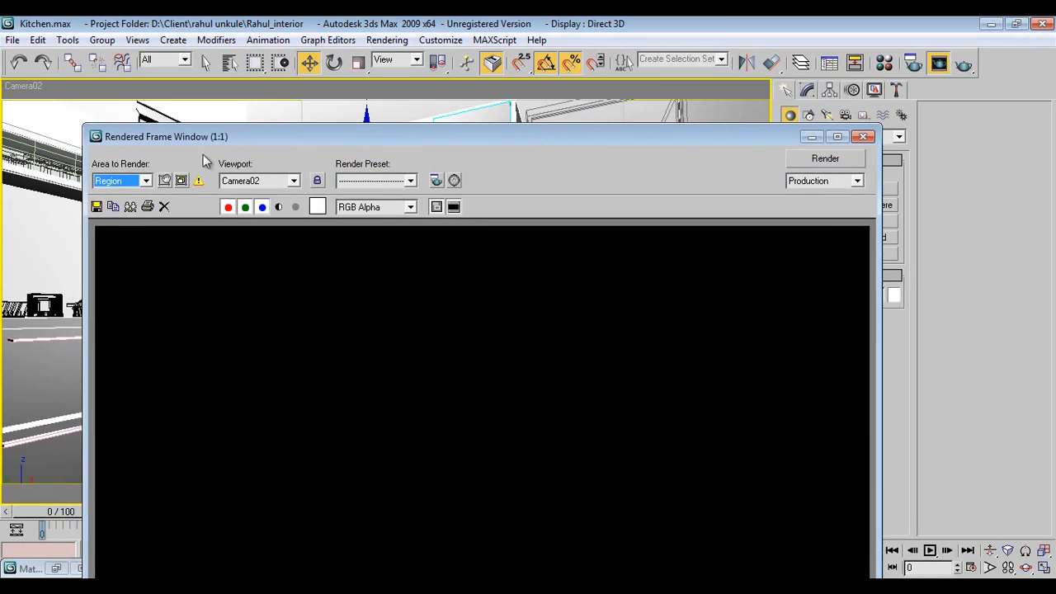
left_click(132, 187)
left_click(120, 208)
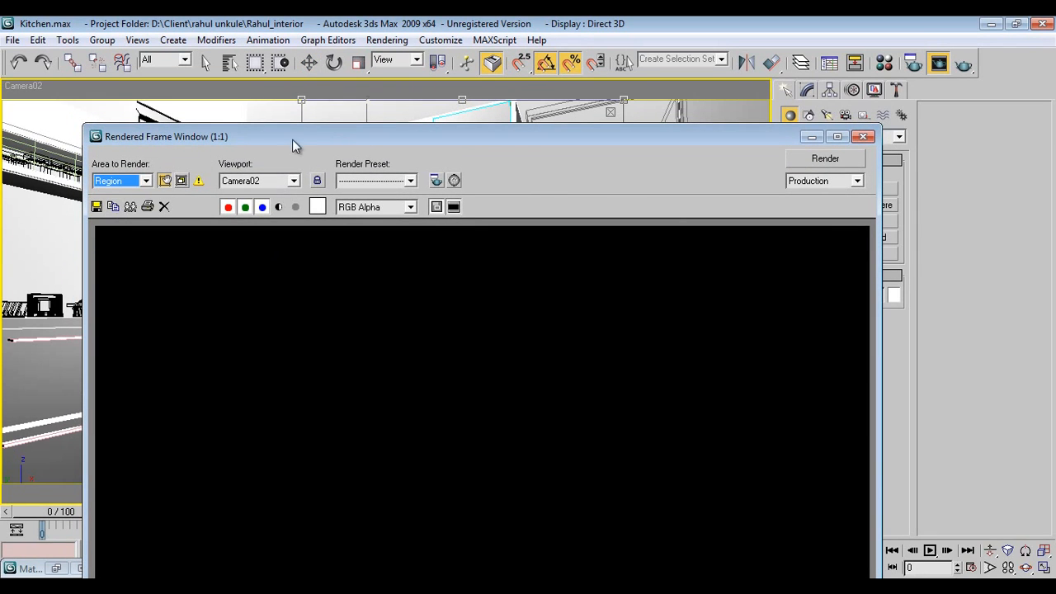
left_click_drag(292, 139, 430, 531)
left_click_drag(483, 260, 435, 249)
left_click_drag(484, 531, 382, 23)
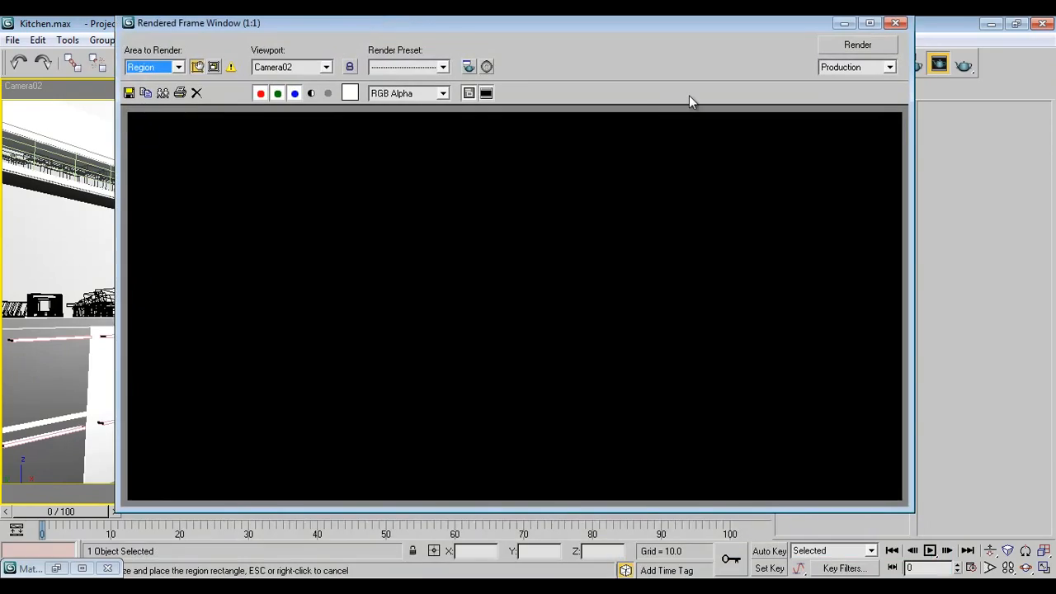
left_click(877, 23)
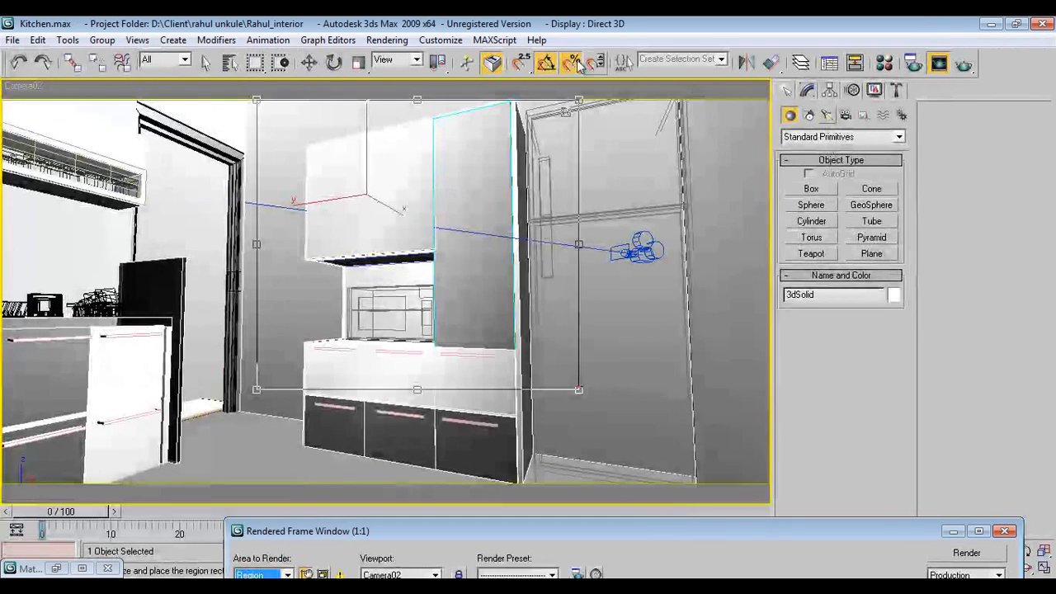
left_click_drag(553, 534, 421, 112)
left_click(833, 134)
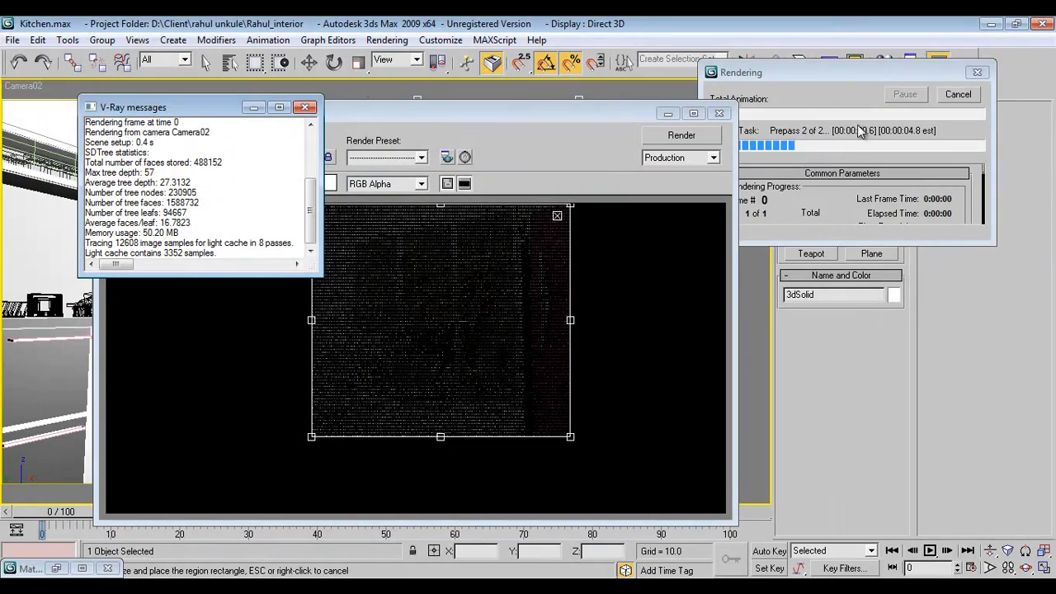
left_click(859, 73)
left_click(958, 94)
left_click(717, 113)
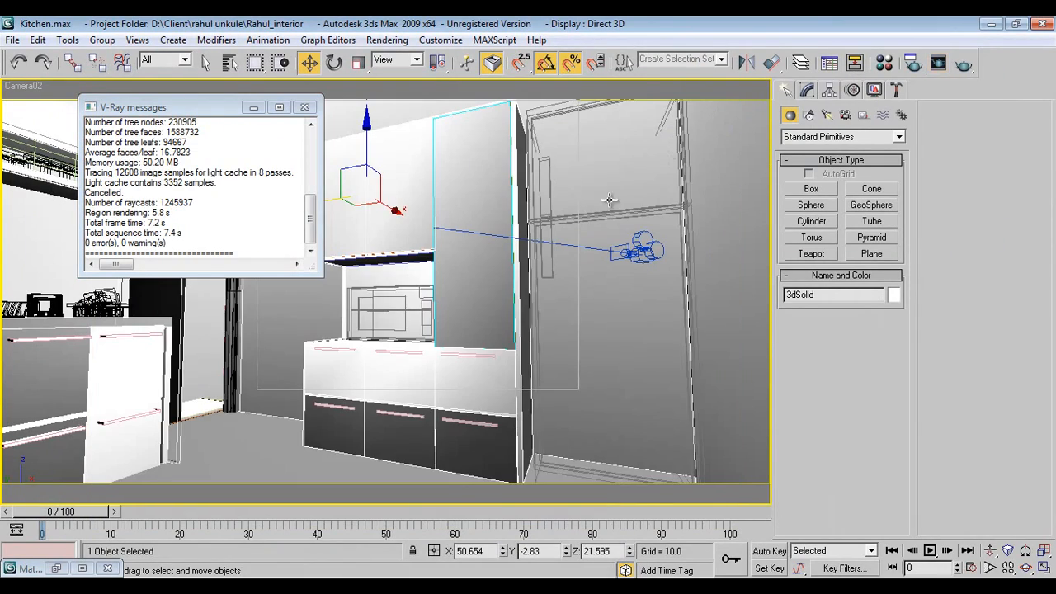
Step: Assign the plain grey 17 - Default material to the tall door and the wall cabinet doors
key("m")
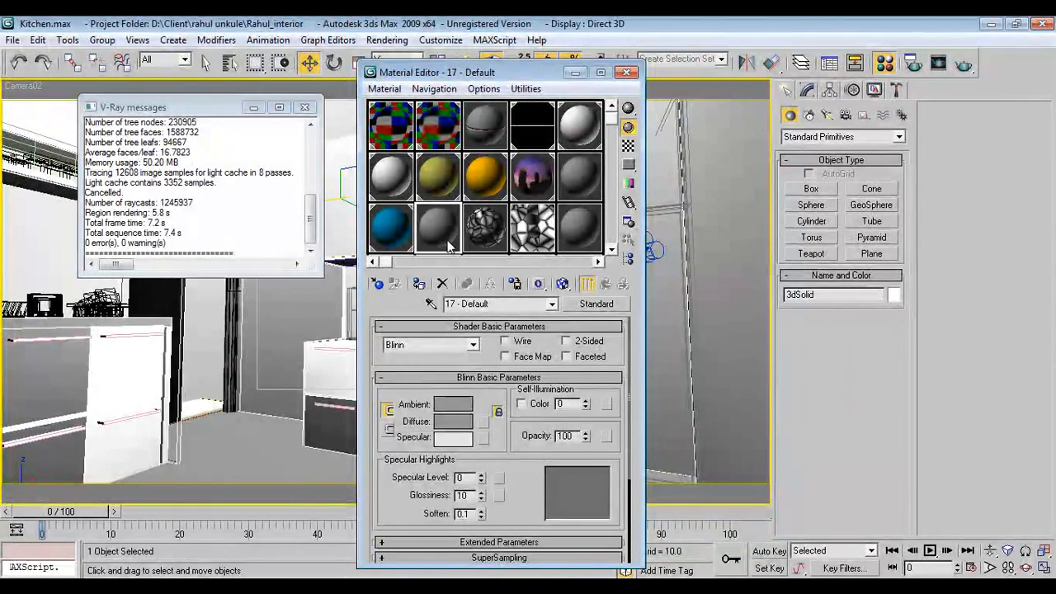
left_click_drag(446, 76, 609, 80)
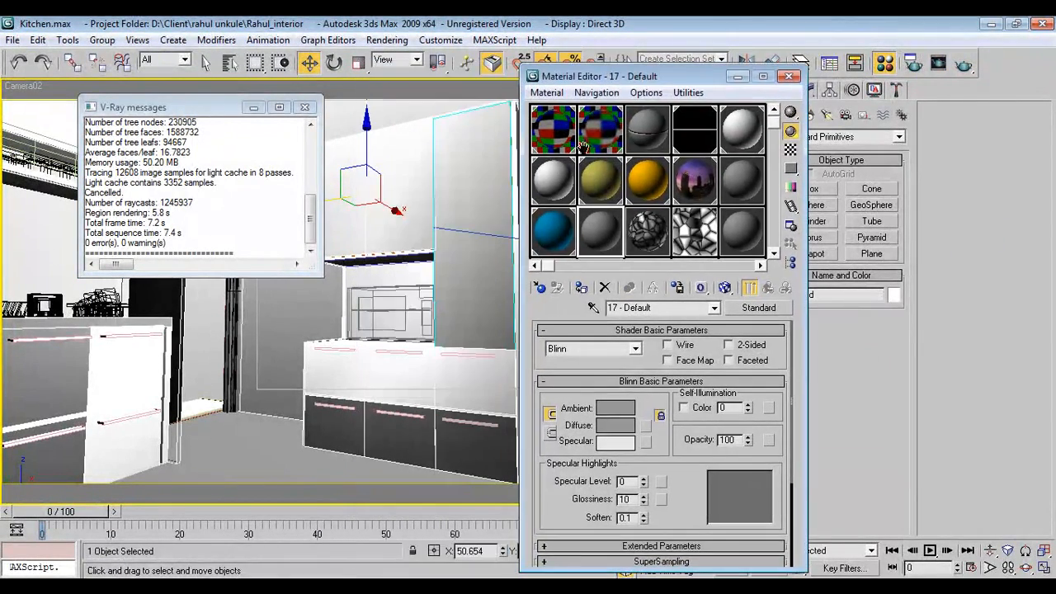
left_click(582, 287)
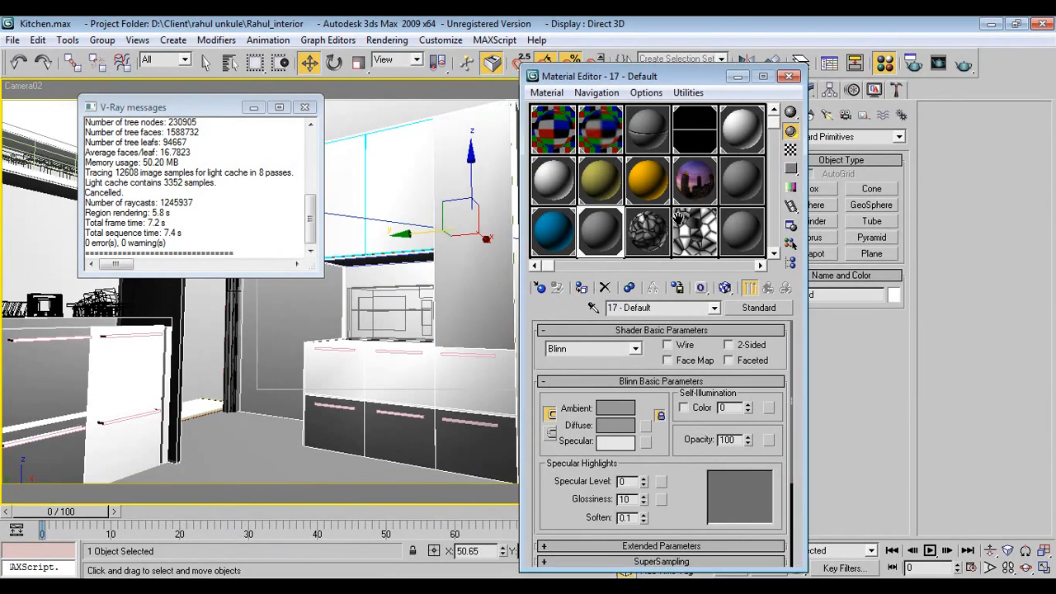
left_click(789, 76)
Step: Render the region of the Camera02 view with the grey doors, and minimize the rendered image and V-Ray messages windows
left_click(961, 66)
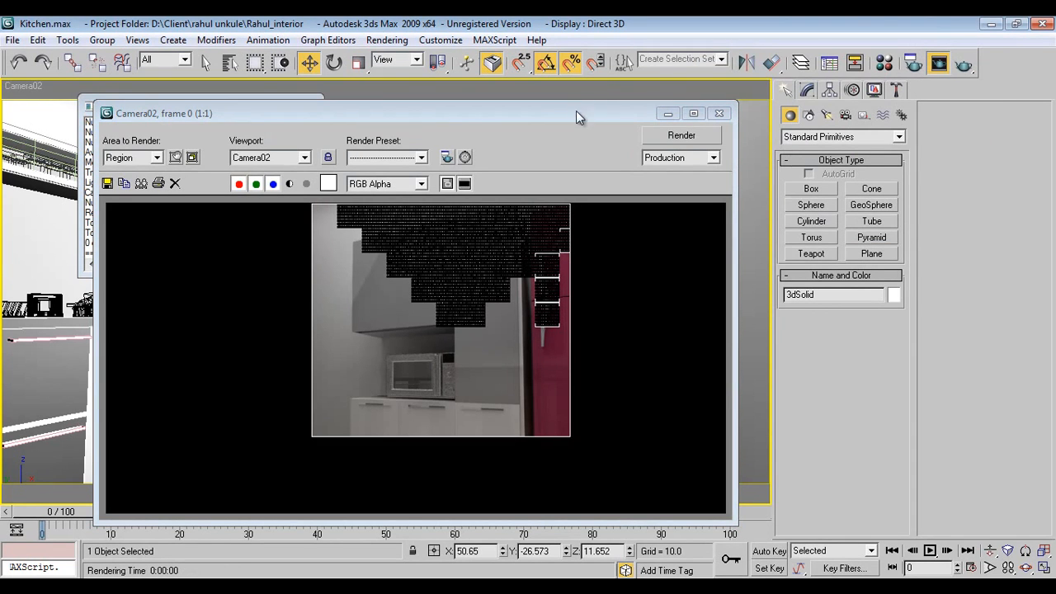
left_click_drag(575, 111, 661, 94)
left_click(752, 97)
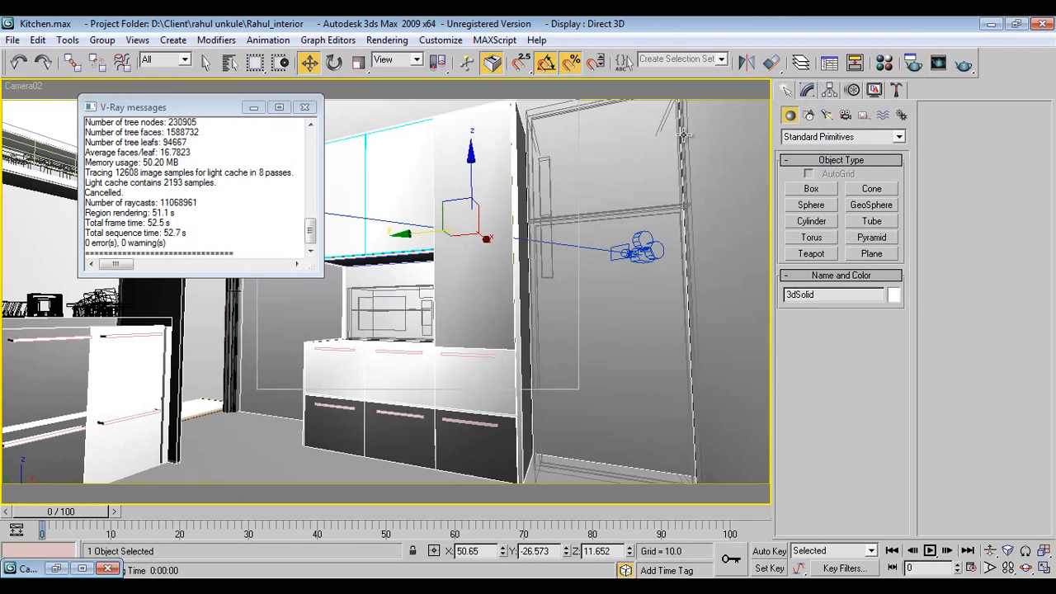
right_click(394, 322)
left_click(412, 330)
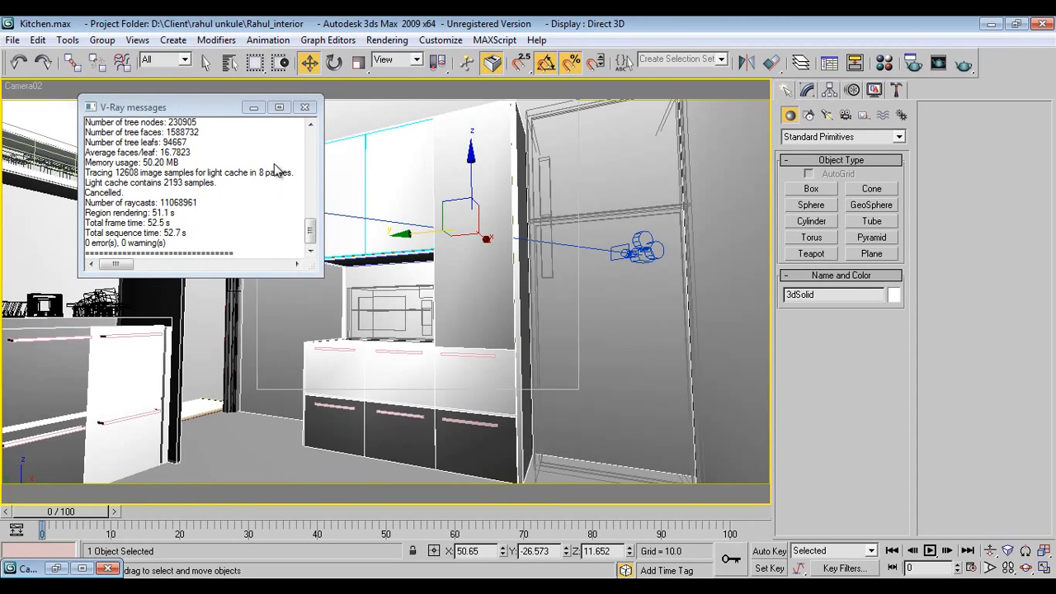
left_click(254, 108)
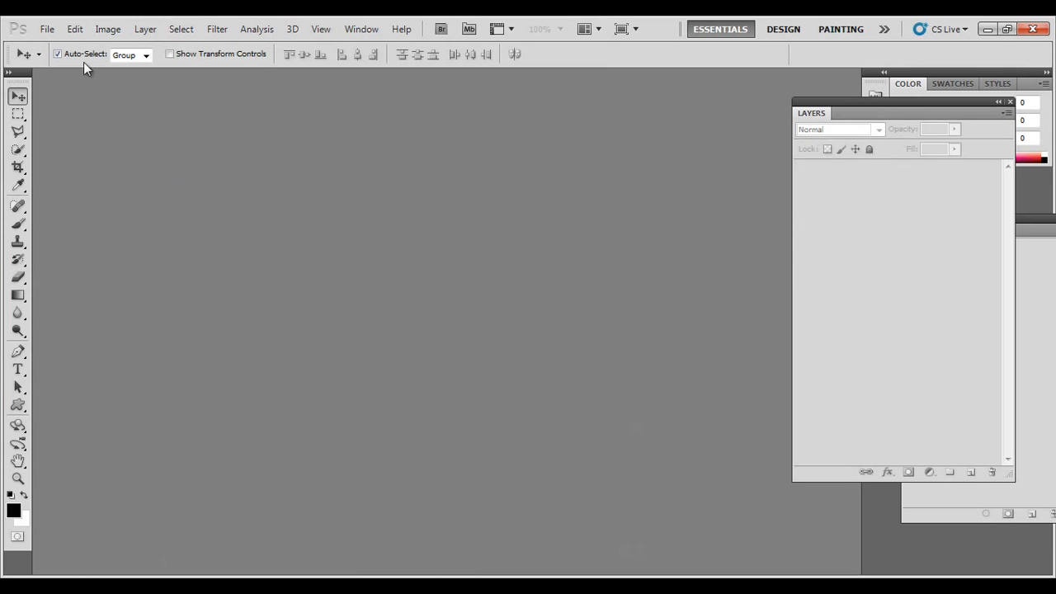
Step: In Photoshop, create a new document with the Web preset at 1024 x 768 and a white background
left_click(48, 30)
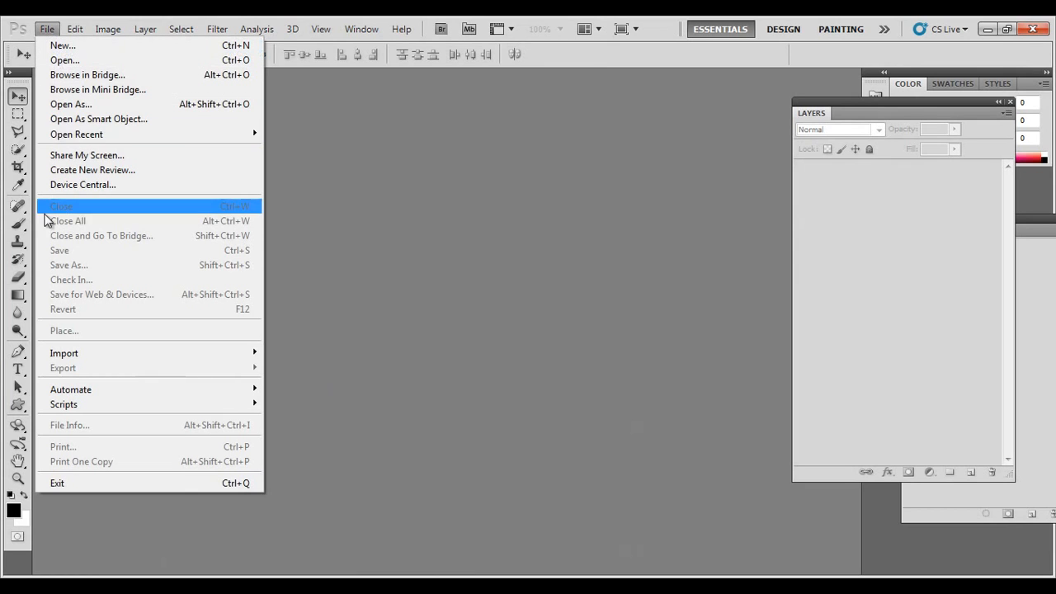
left_click(67, 60)
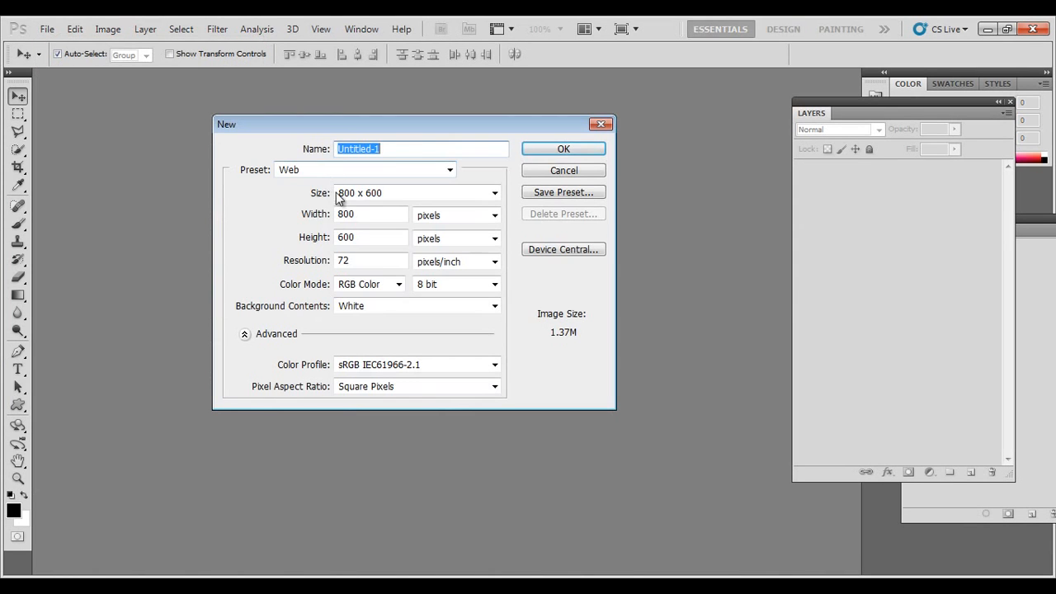
left_click(446, 194)
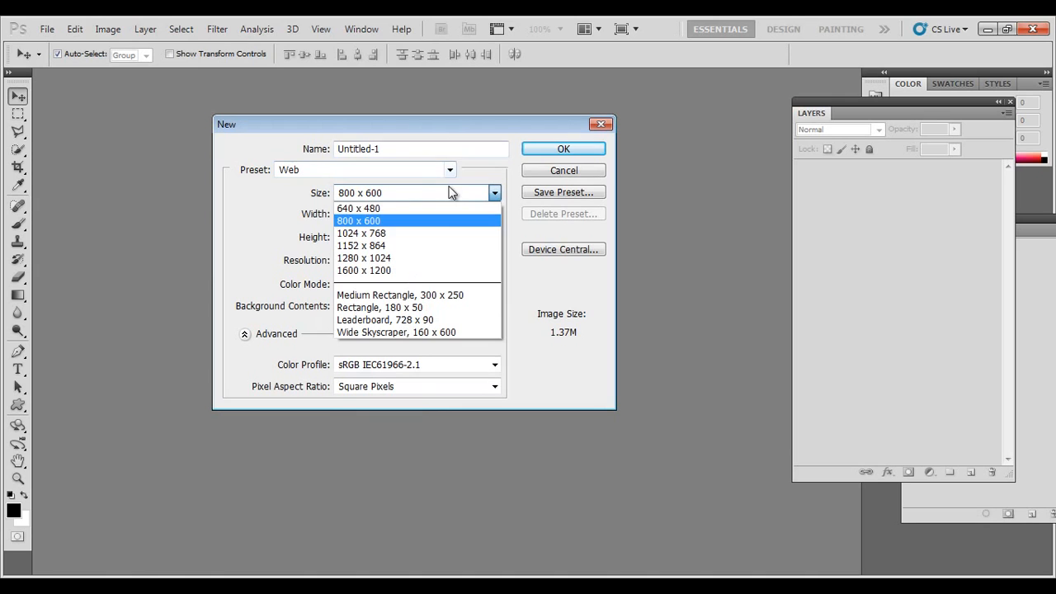
left_click(384, 232)
left_click_drag(360, 124, 424, 140)
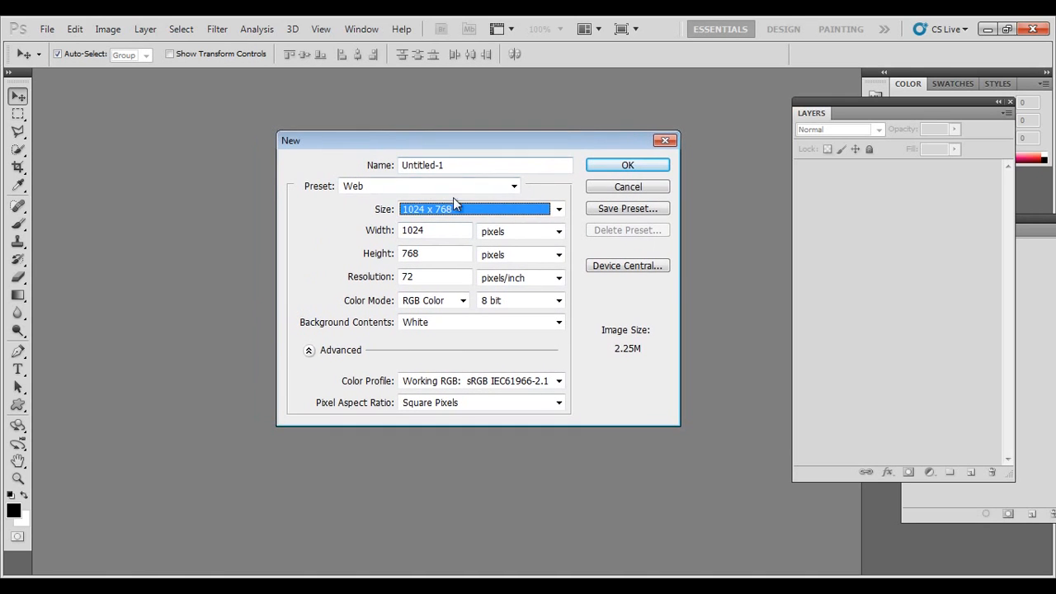
left_click_drag(499, 140, 504, 144)
left_click(608, 169)
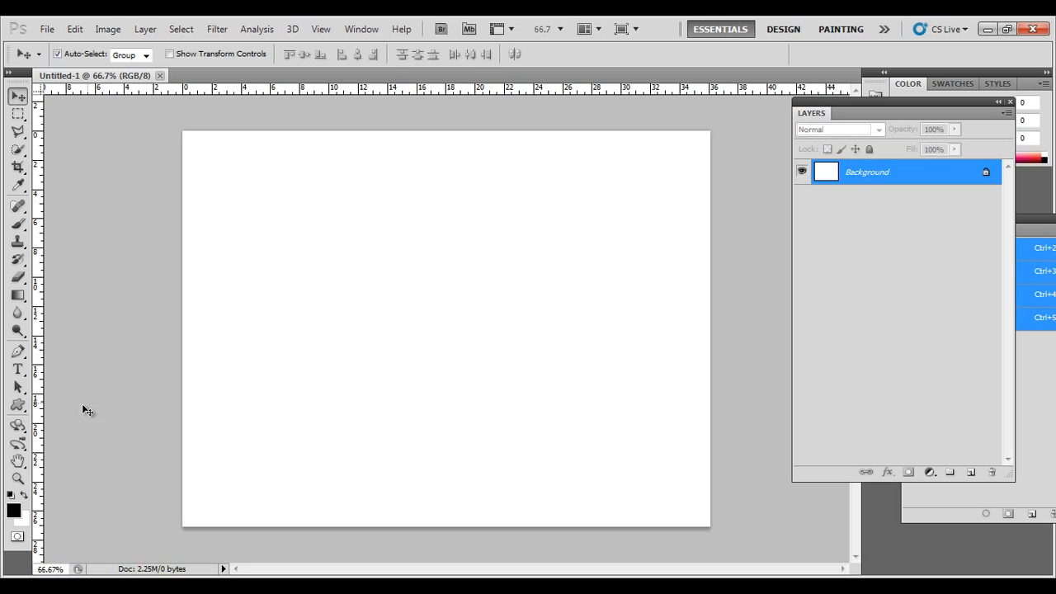
Step: Activate the Custom Shape tool and choose the thick circular ring shape
left_click_drag(17, 404, 71, 479)
left_click(322, 55)
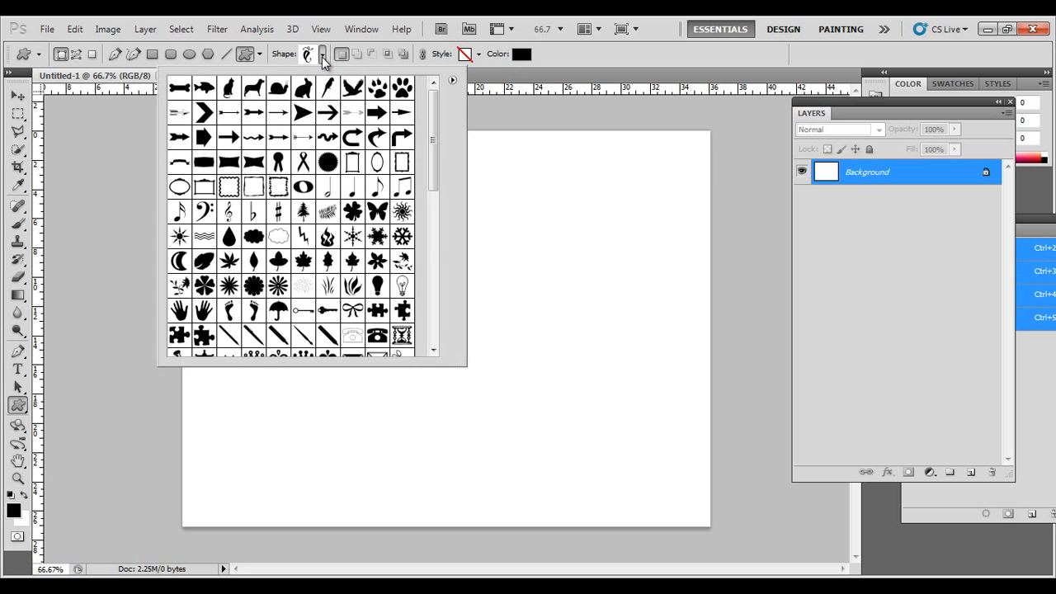
left_click_drag(445, 133, 438, 218)
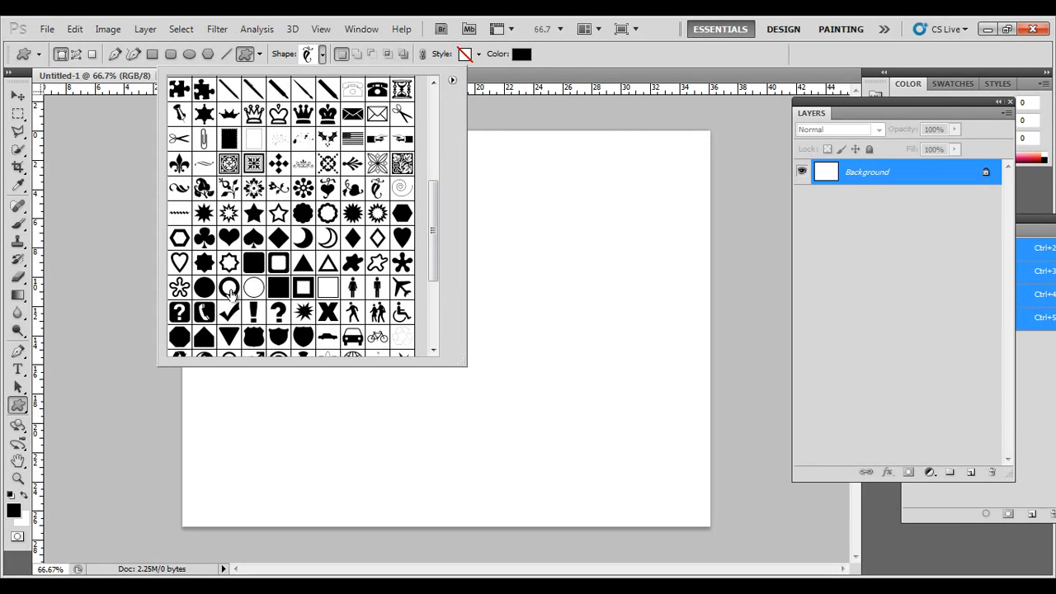
left_click(230, 288)
left_click(572, 54)
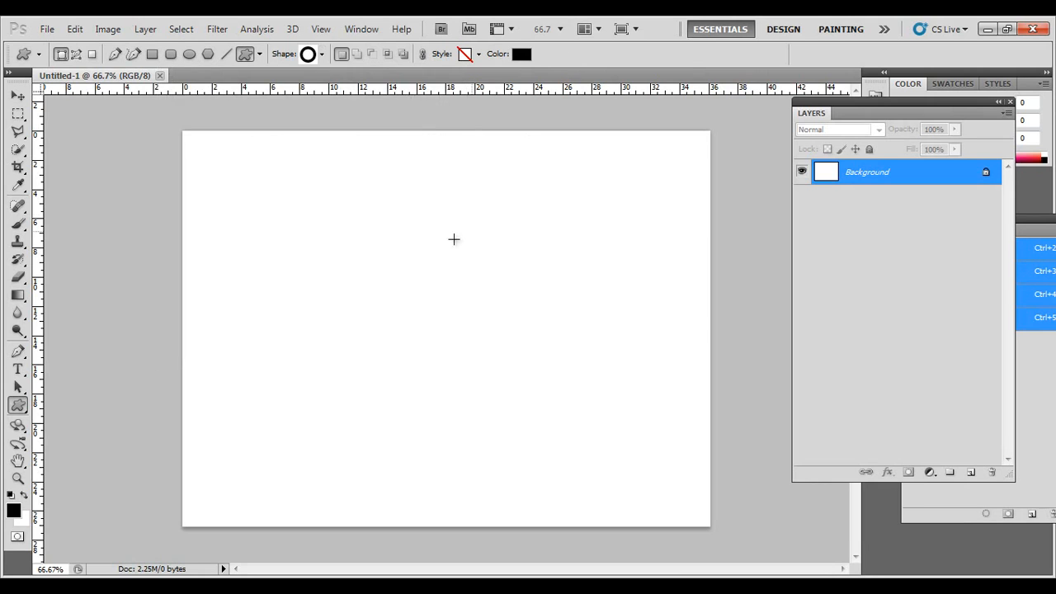
left_click(322, 54)
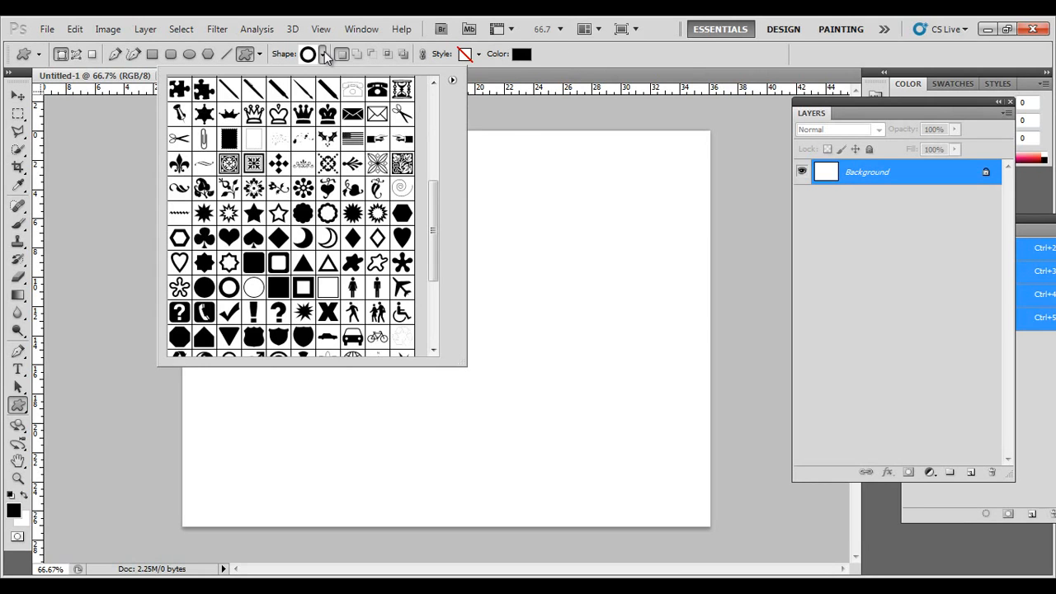
left_click(255, 287)
left_click(576, 58)
left_click(322, 56)
left_click(229, 287)
left_click(582, 55)
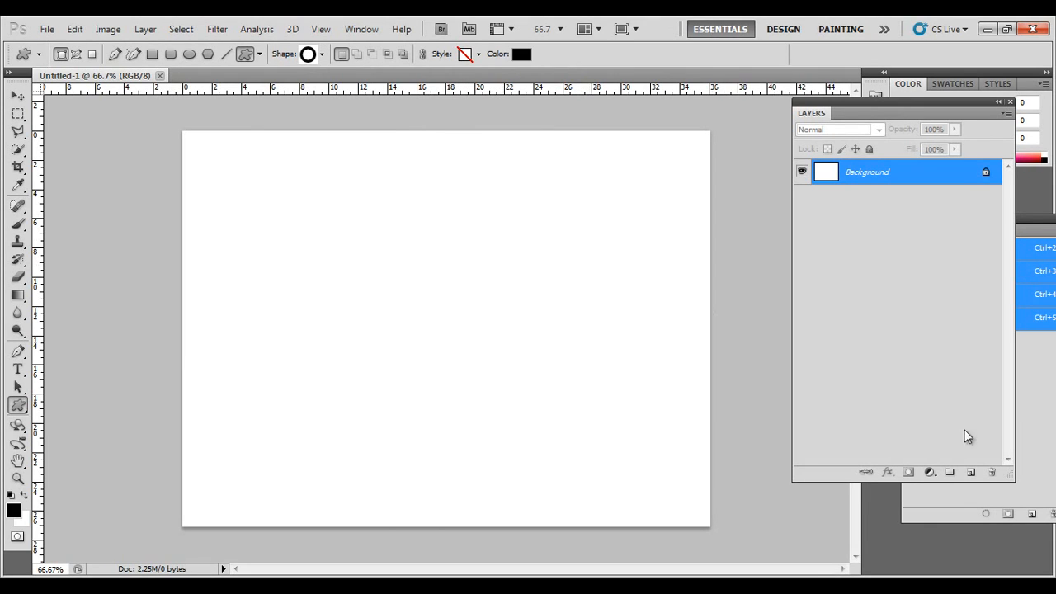
Step: Set the shape tool to Paths mode with a white (ffffff) foreground colour, and add a new layer above the background
left_click(73, 54)
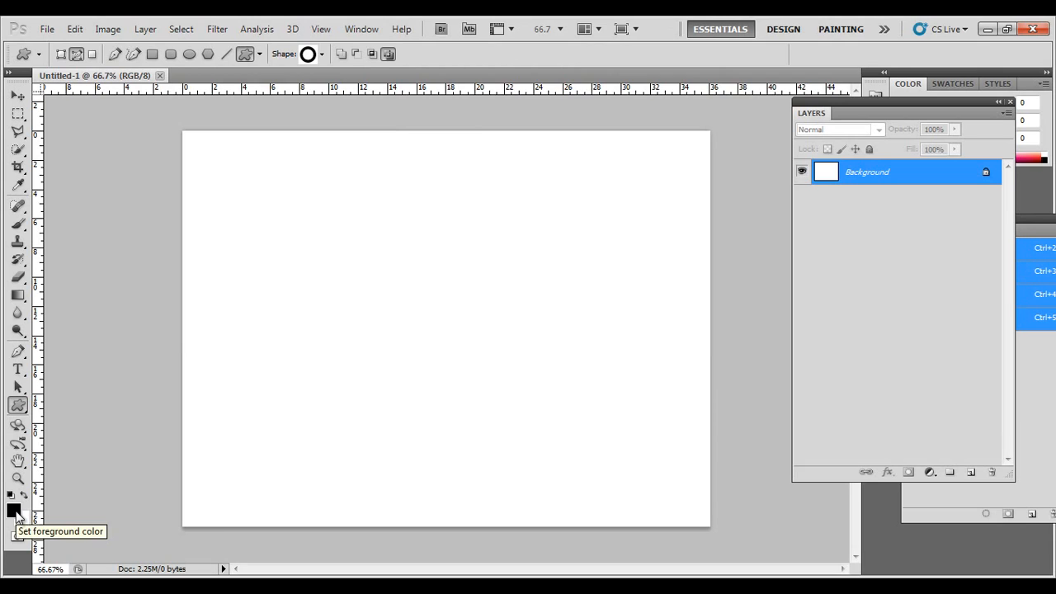
left_click(14, 511)
left_click_drag(745, 283, 666, 181)
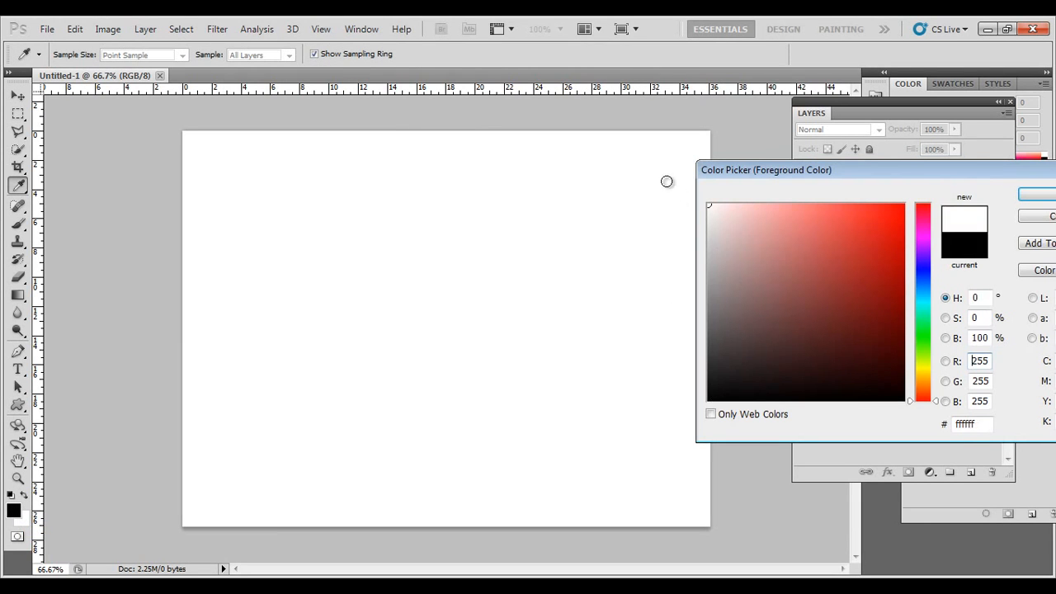
left_click(1040, 196)
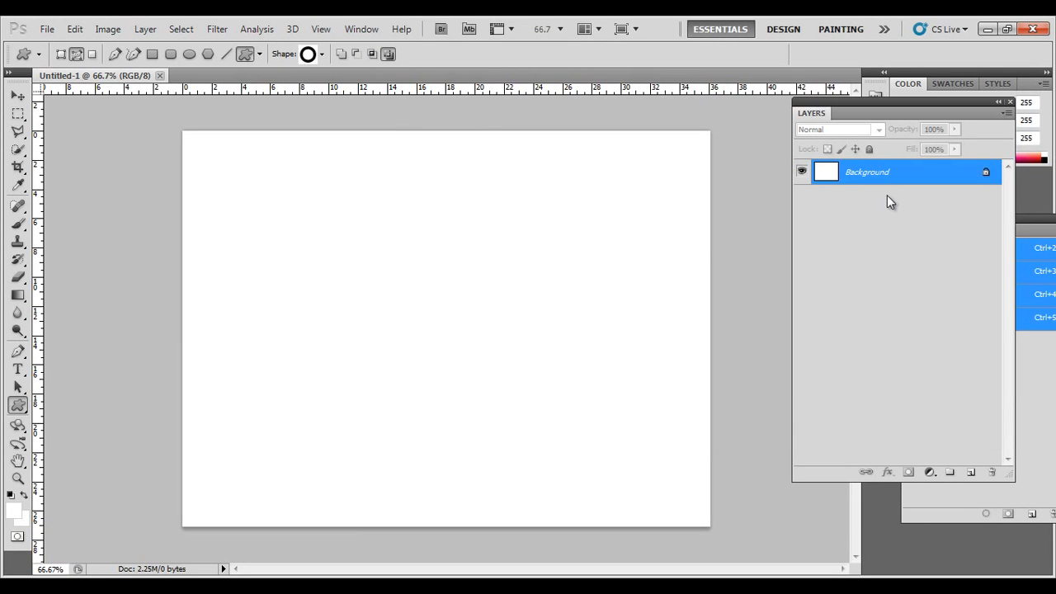
left_click(971, 472)
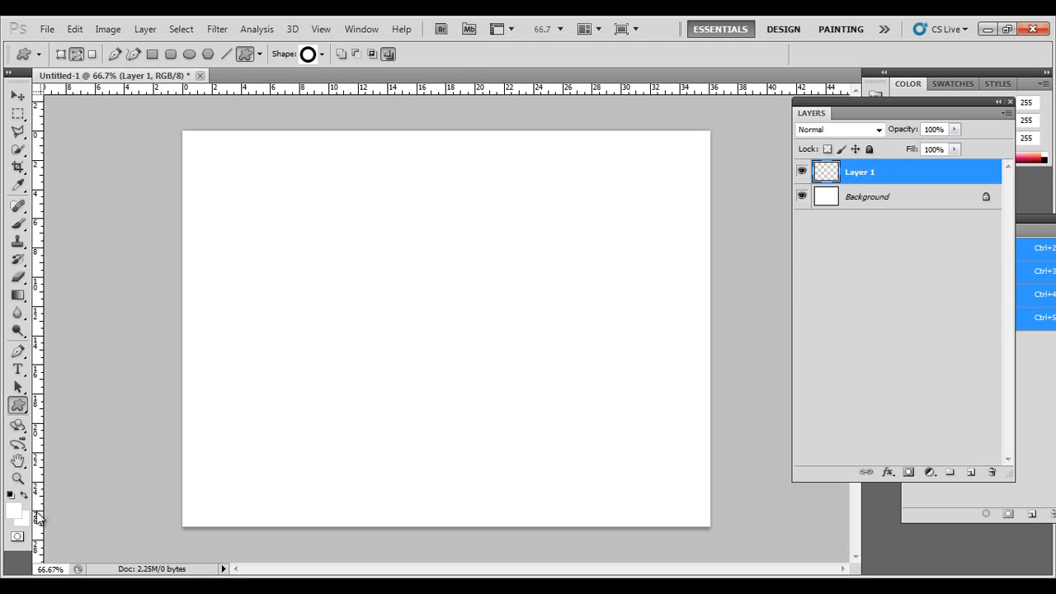
Step: Set the background colour to mid grey (989898) and fill Layer 1 with it
left_click(17, 512)
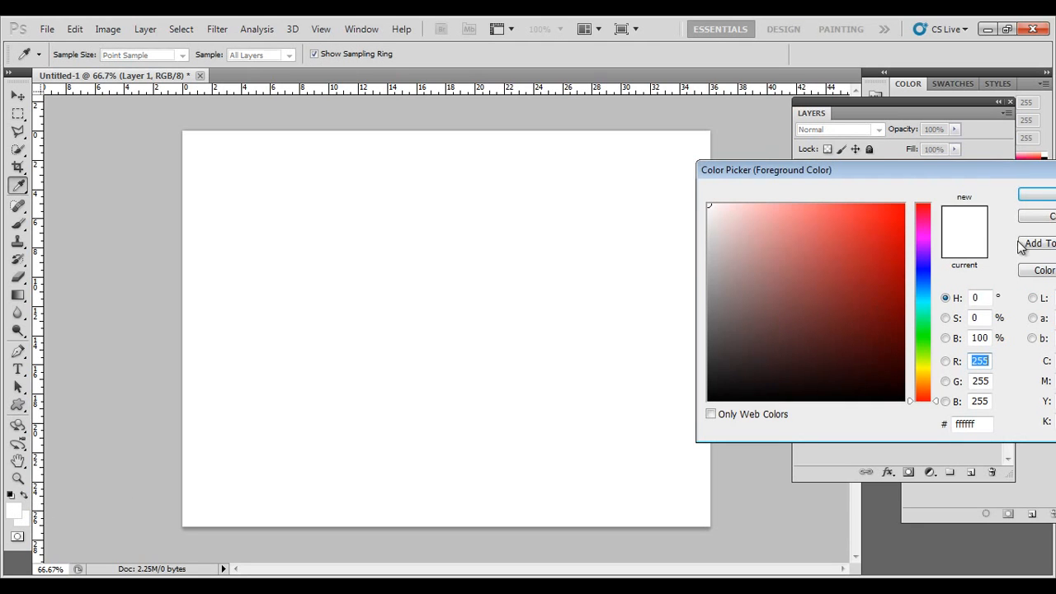
key("Escape")
left_click(20, 518)
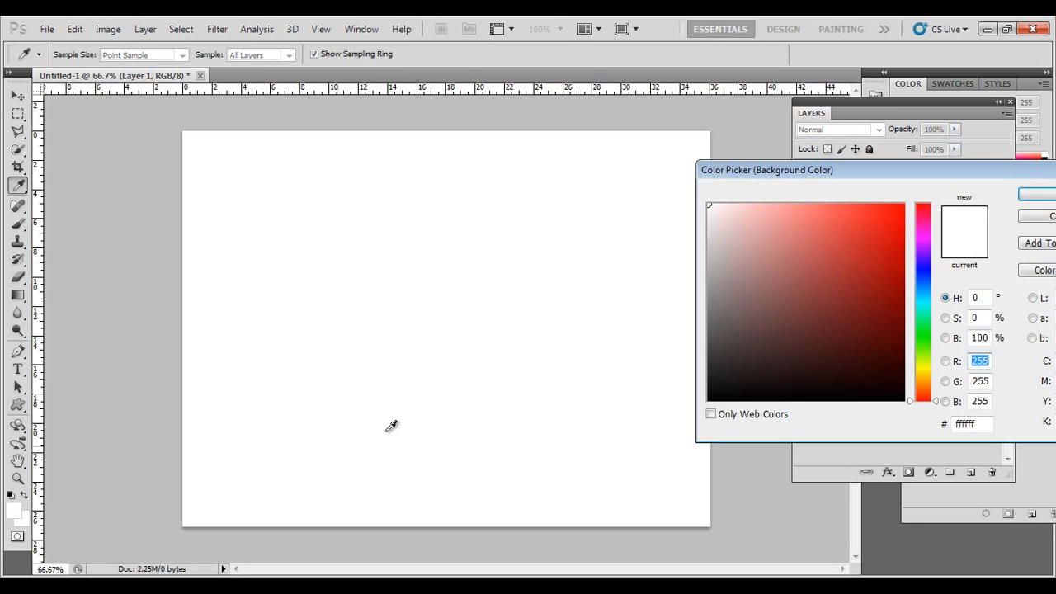
left_click_drag(733, 256, 701, 283)
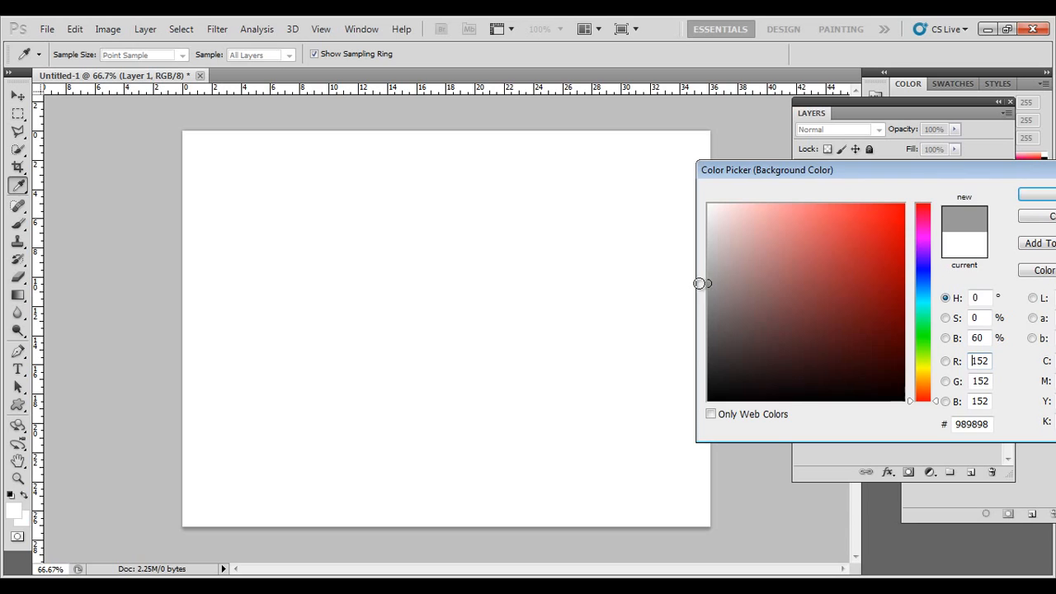
left_click(1023, 203)
key("u")
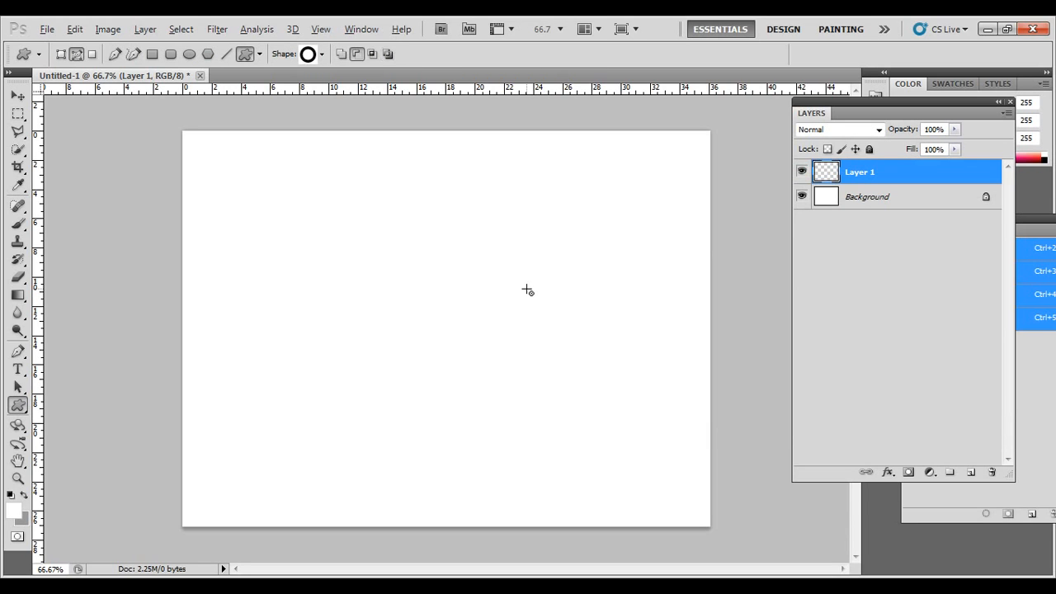
key("alt+BackSpace")
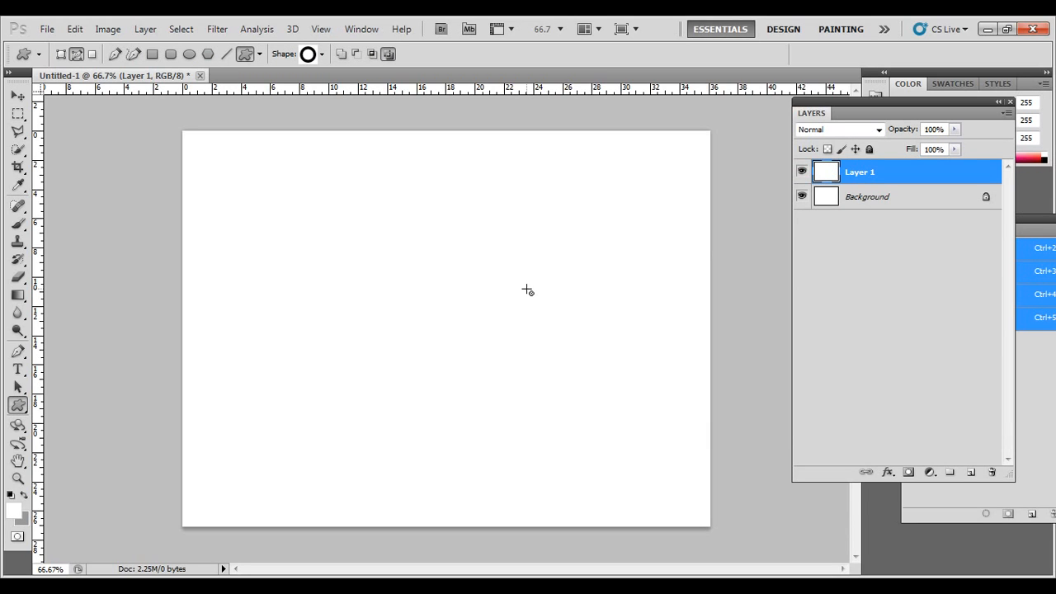
key("ctrl+BackSpace")
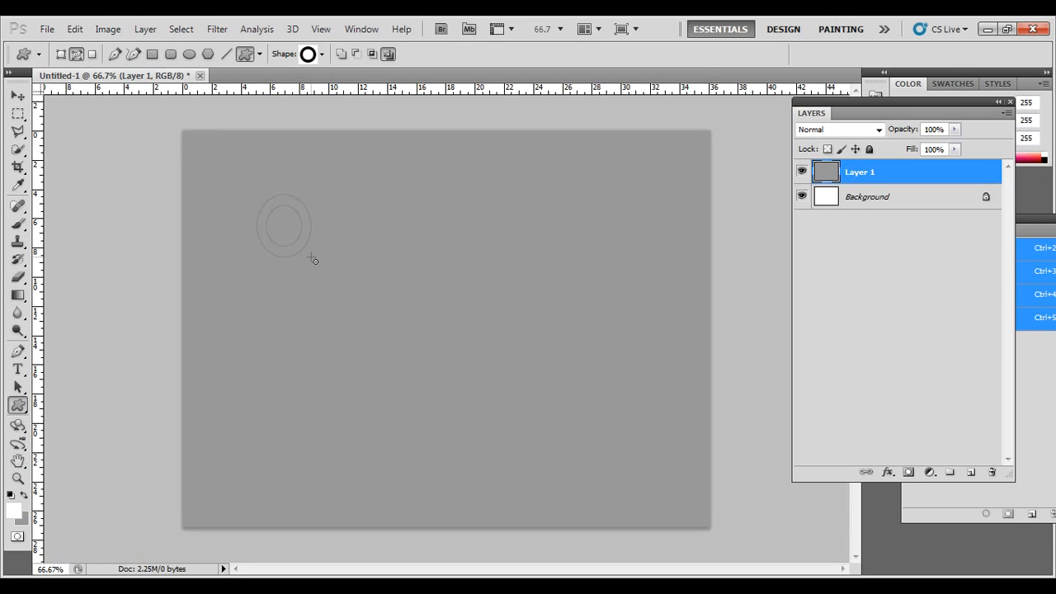
Step: Switch the ring shape to Shape Layers mode and draw two overlapping white rings, a larger one and a smaller one to its lower right
left_click_drag(474, 468, 479, 470)
left_click(61, 54)
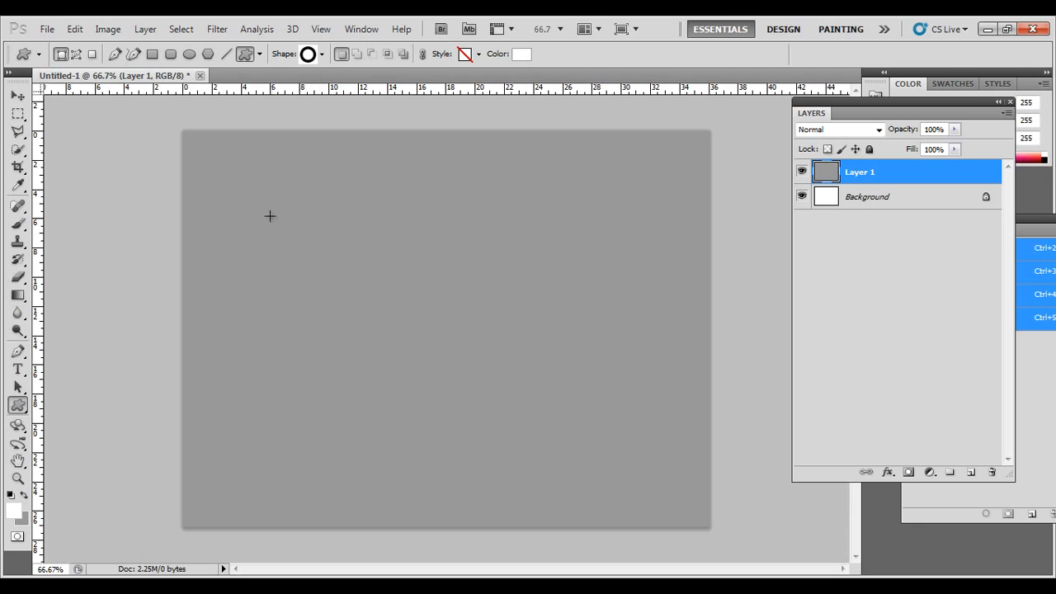
left_click_drag(481, 464, 486, 478)
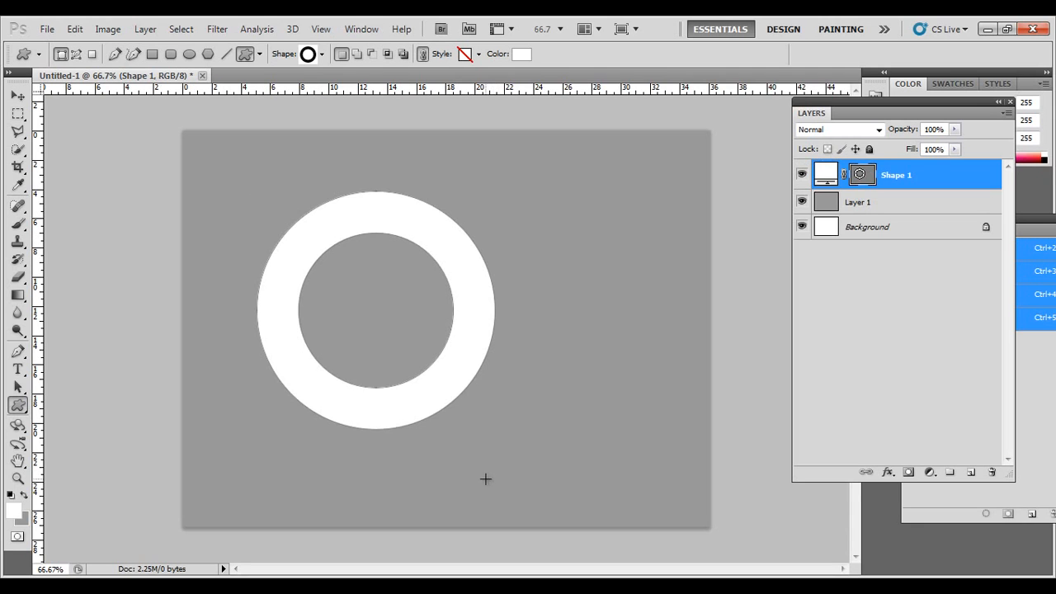
left_click_drag(395, 299, 613, 507, "shift")
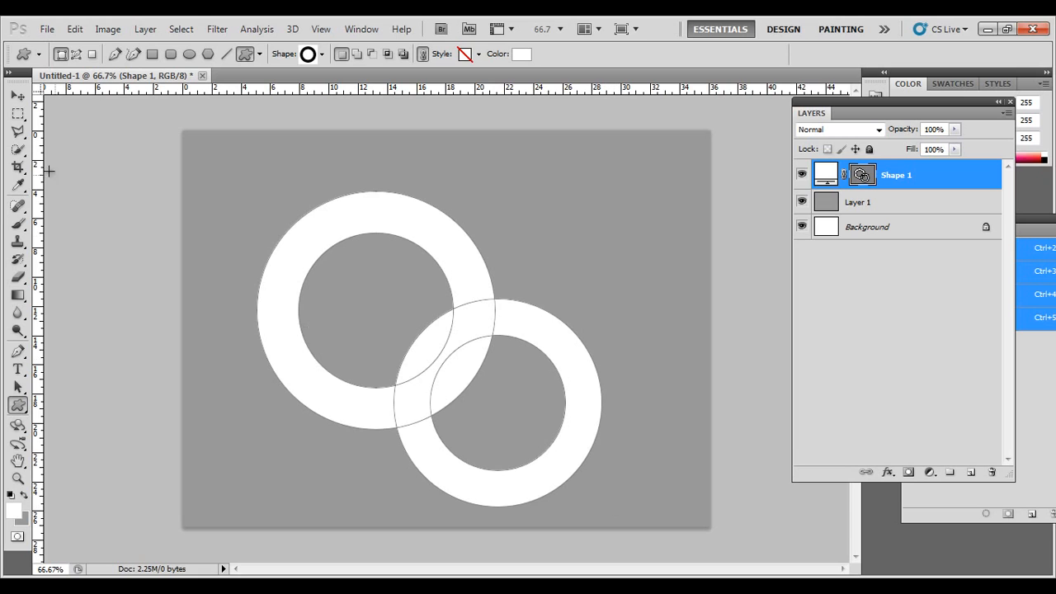
Step: Try placing a duplicate of the ring pair up and to the right of the original, and undo the copy
left_click(17, 96)
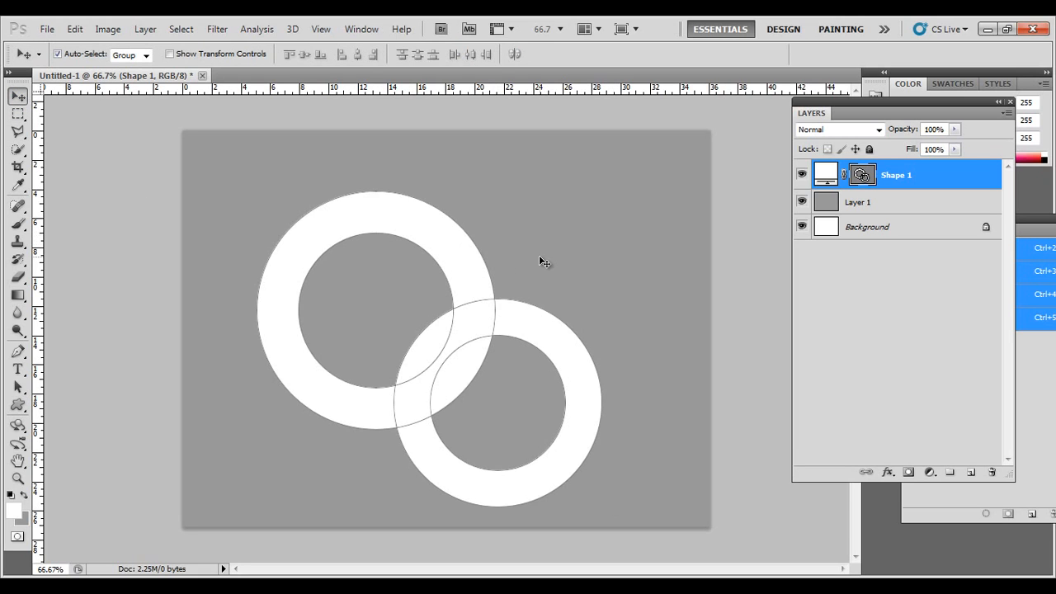
left_click(503, 256)
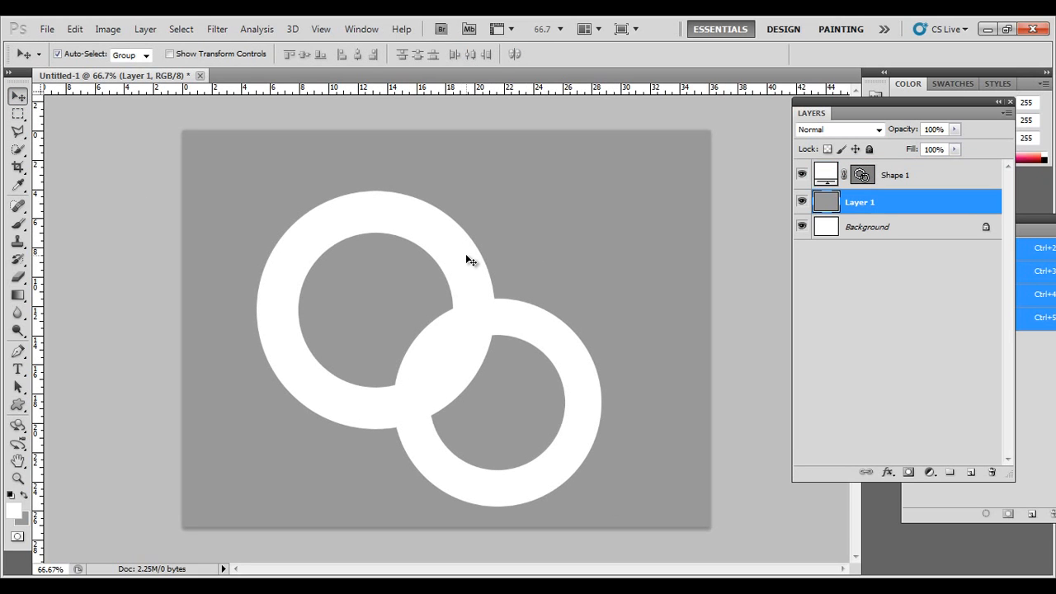
left_click(441, 232)
left_click(542, 341, "shift")
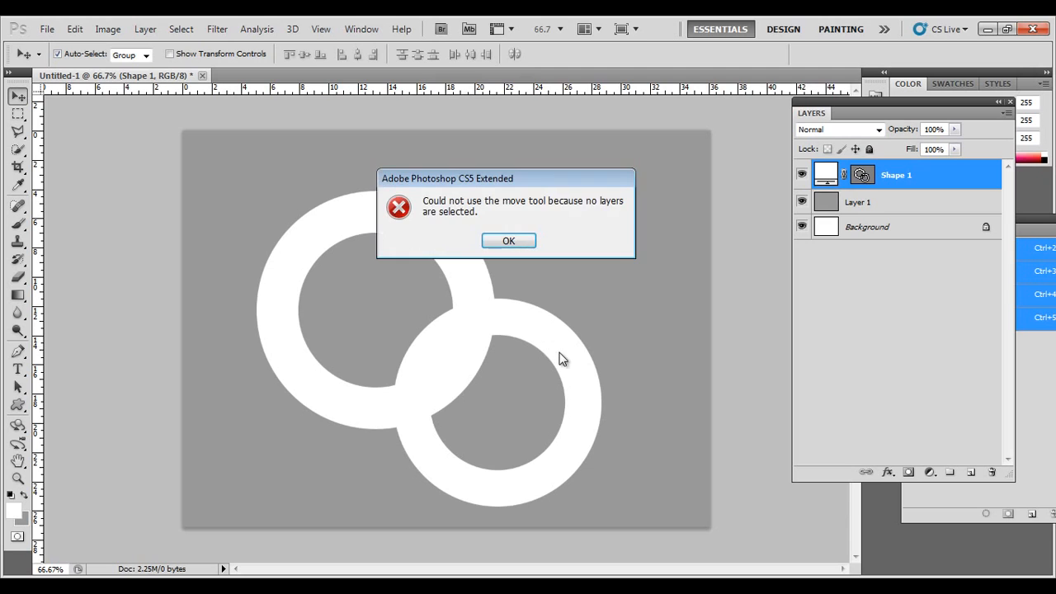
left_click(521, 242)
left_click(467, 255)
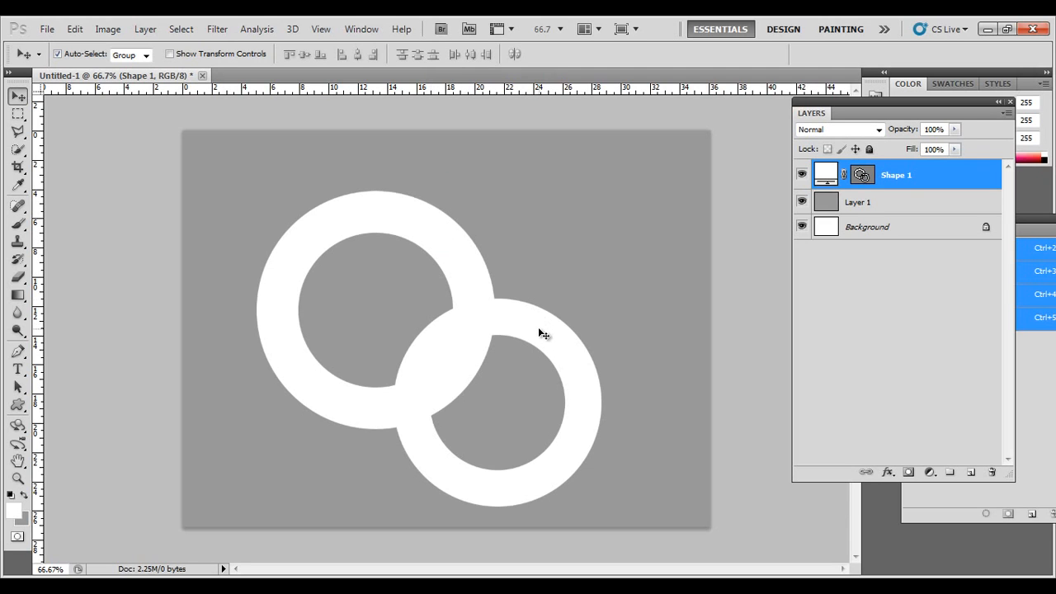
left_click_drag(537, 333, 724, 243)
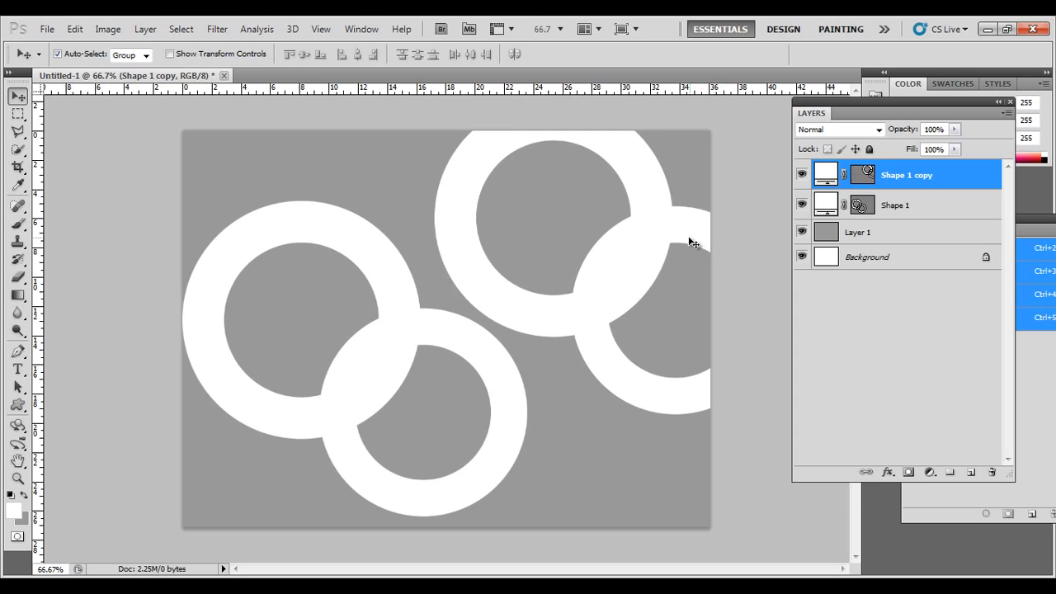
key("ctrl+z")
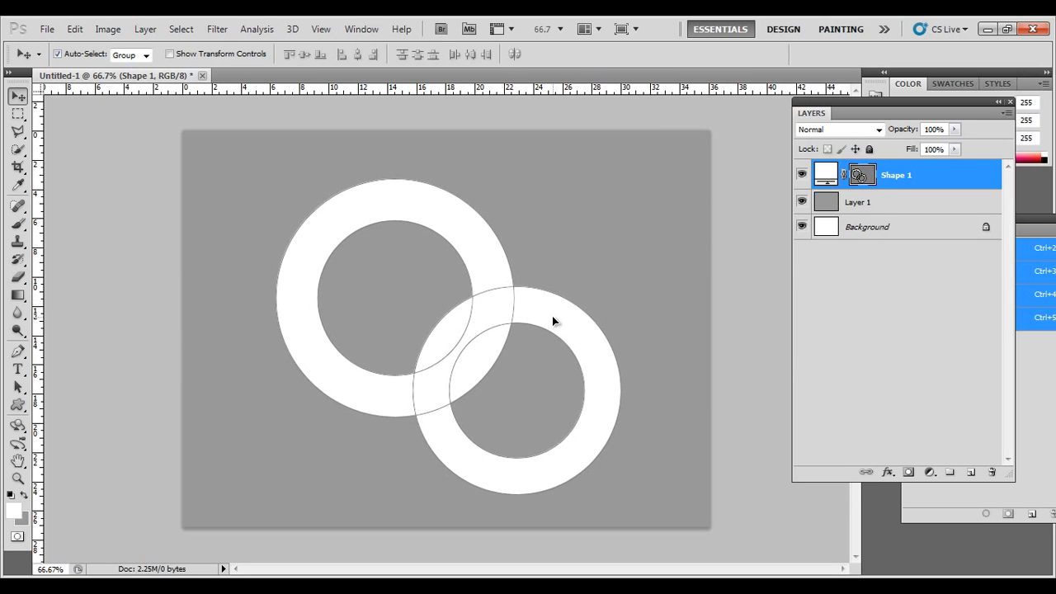
Step: Scale the ring pair proportionally to about 122% and nudge it slightly down to fill most of the canvas, and select Layer 1
key("ctrl+t")
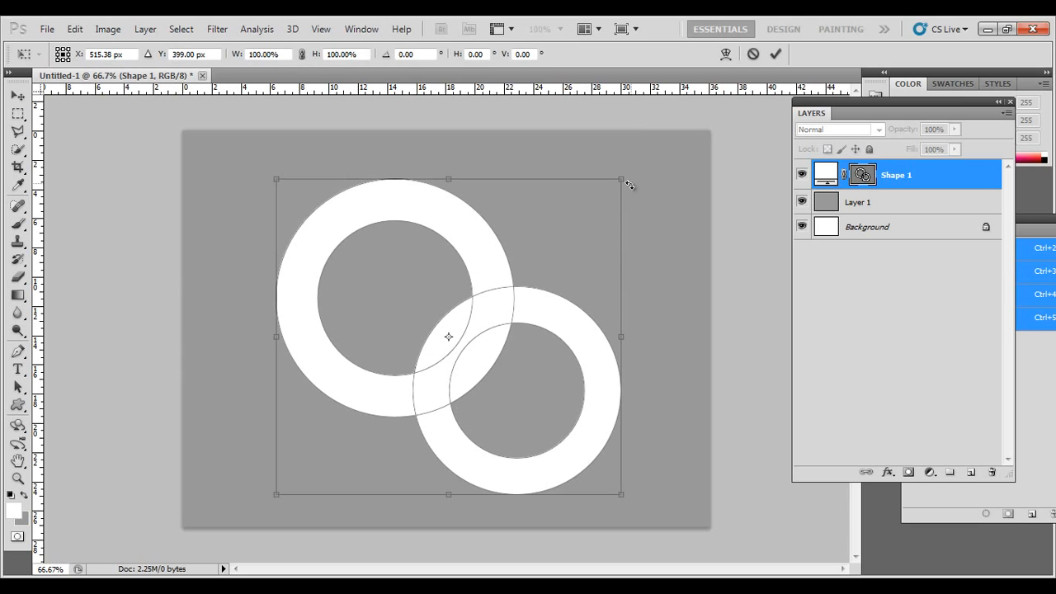
left_click_drag(627, 176, 665, 138, "alt+shift")
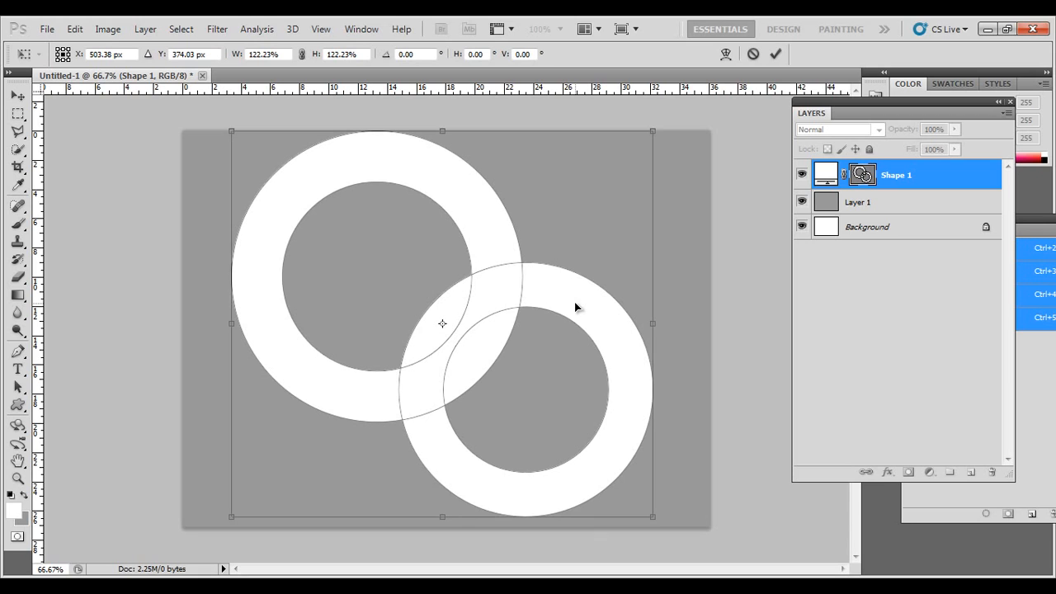
key("Down")
key("Down")
key("Down")
key("Down")
key("Down")
key("Down")
key("Down")
key("Down")
key("Down")
key("Down")
key("Return")
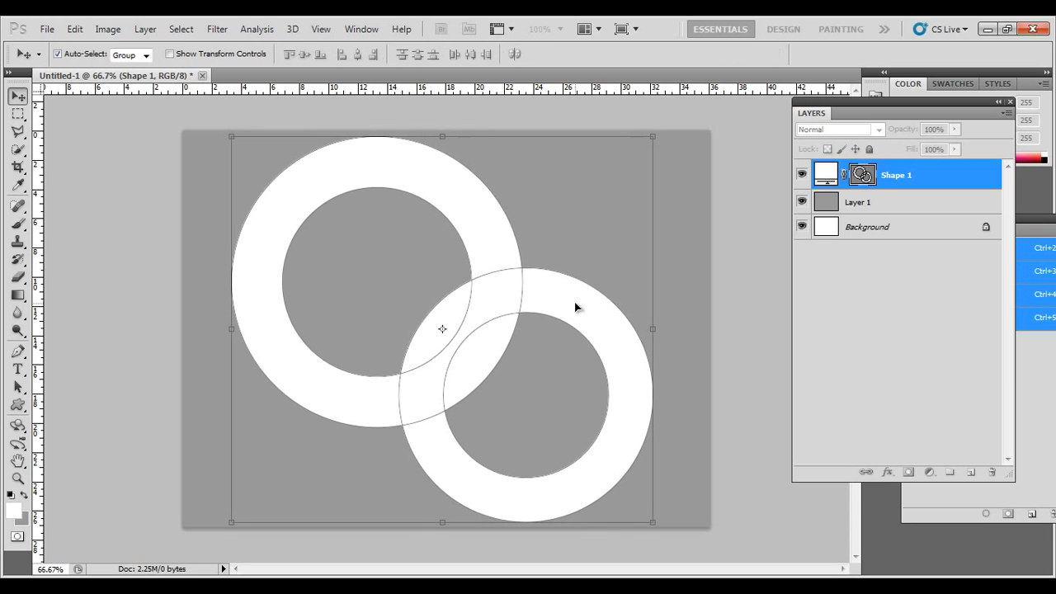
key("alt+bracketleft")
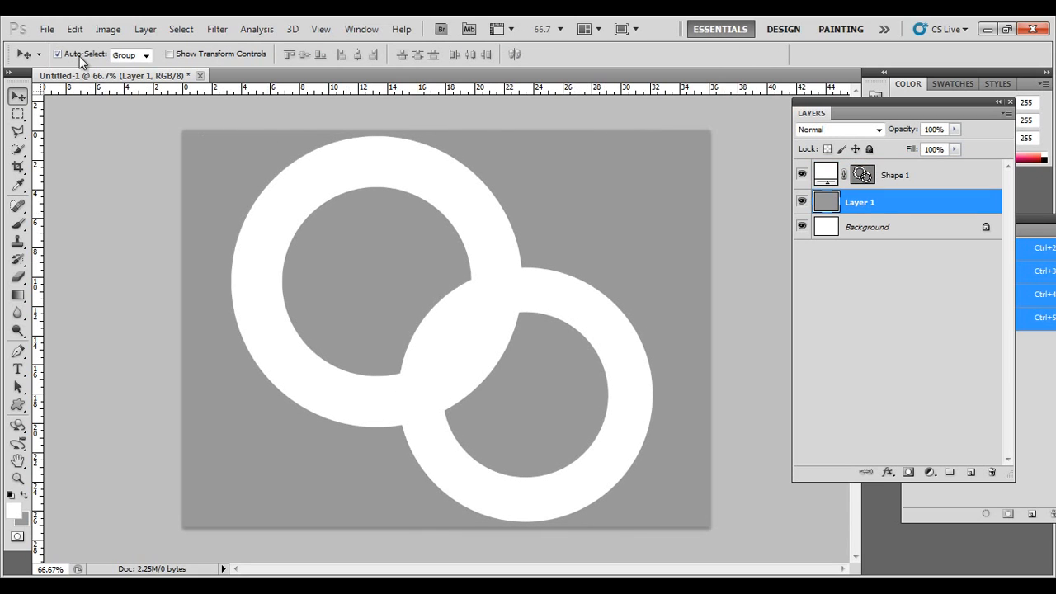
Step: Start saving the document under a new name, and create and open a folder named youtube on the Desktop
left_click(48, 29)
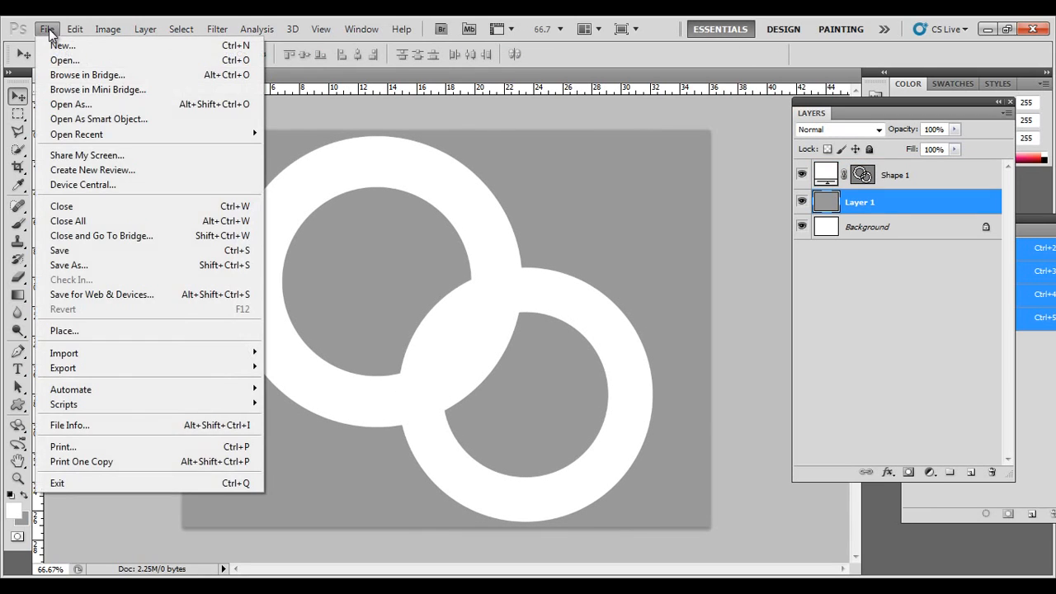
left_click(82, 266)
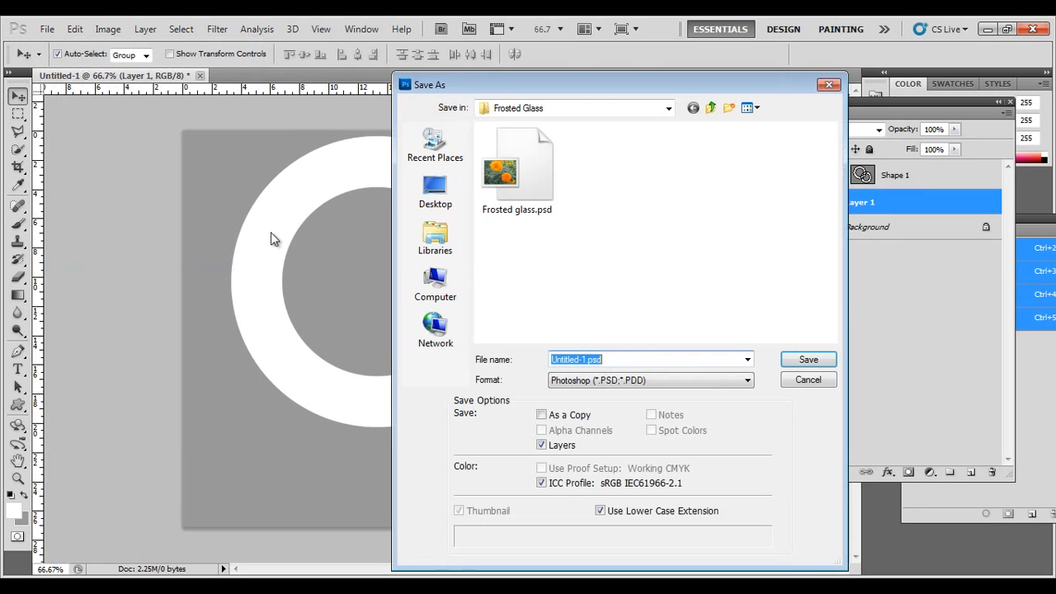
left_click(632, 276)
left_click(585, 109)
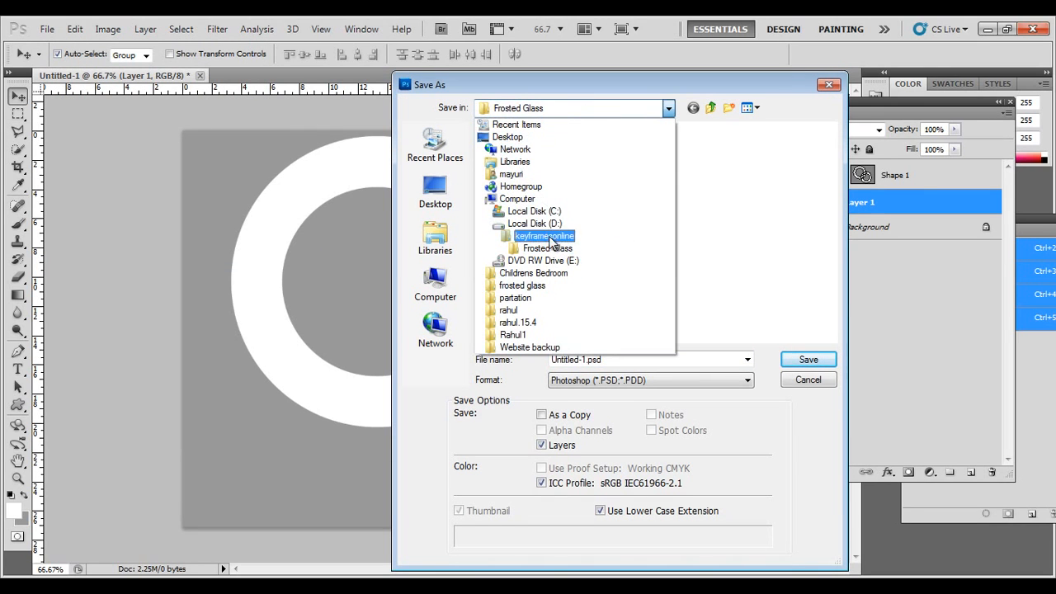
left_click(506, 137)
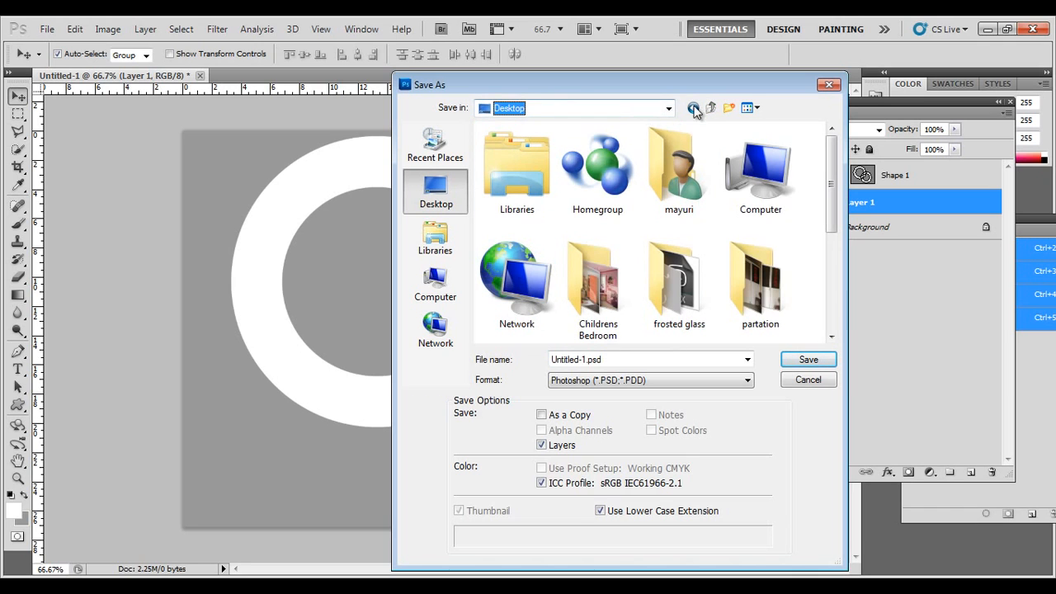
left_click(729, 107)
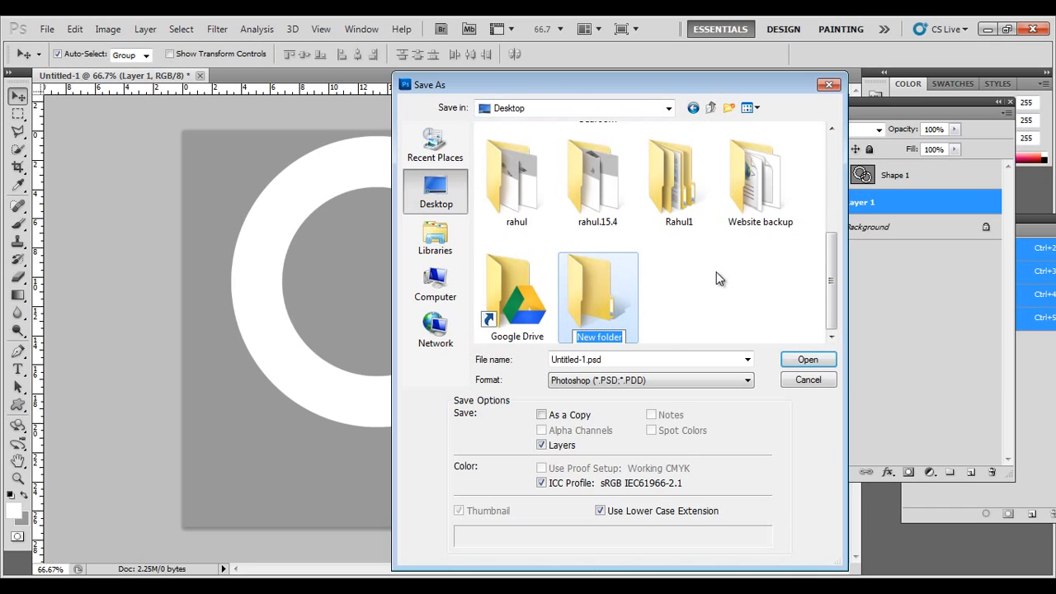
type("youtub")
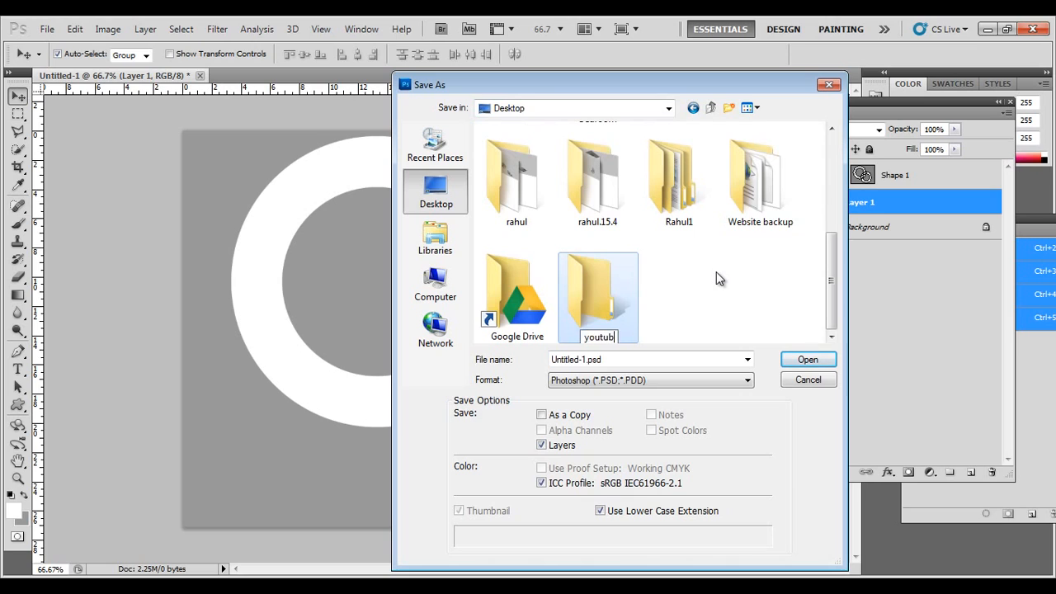
type("e")
key("Return")
key("Return")
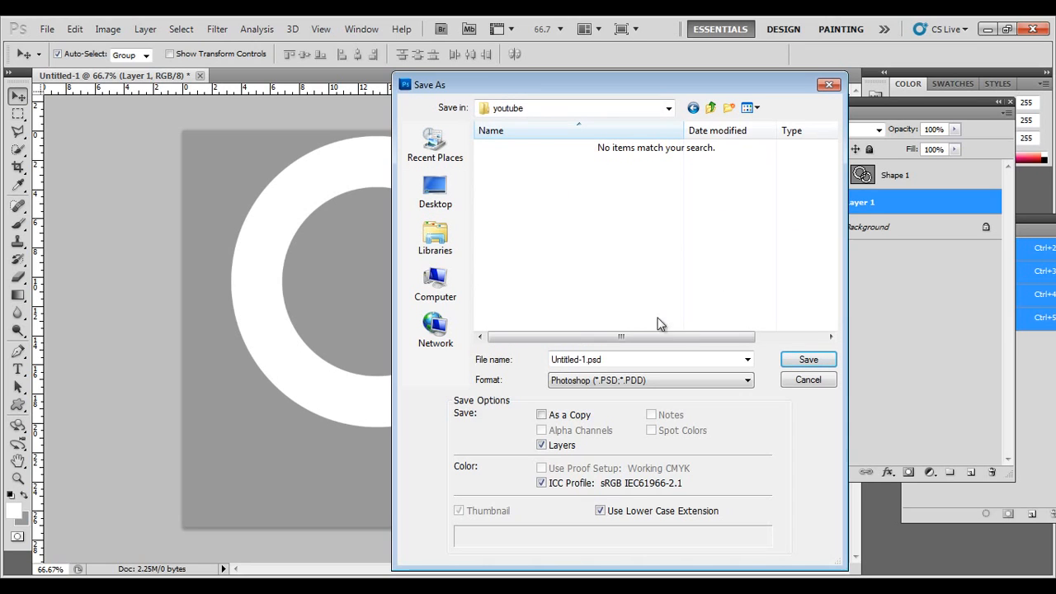
Step: Save the layered document as frosted glass texture in Photoshop format with Maximize Compatibility enabled
left_click(621, 360)
type("fr")
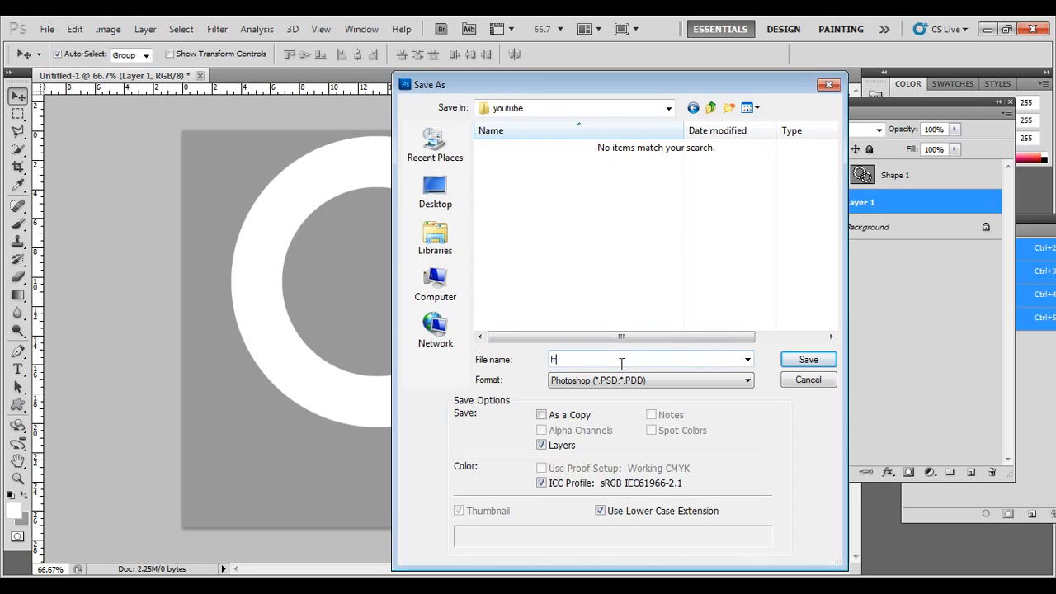
type("osted")
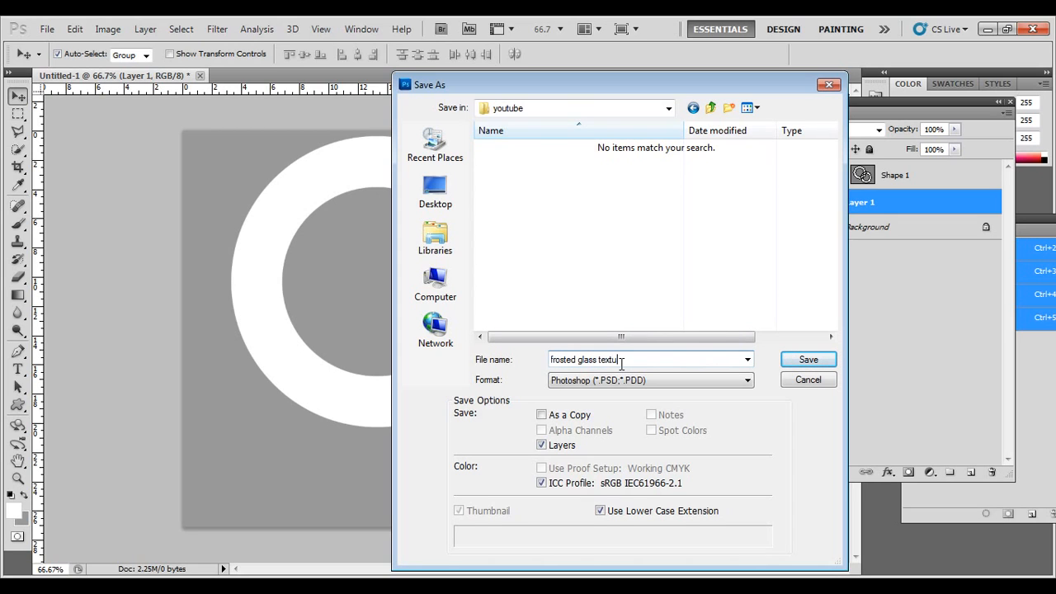
type("glass texture")
key("Return")
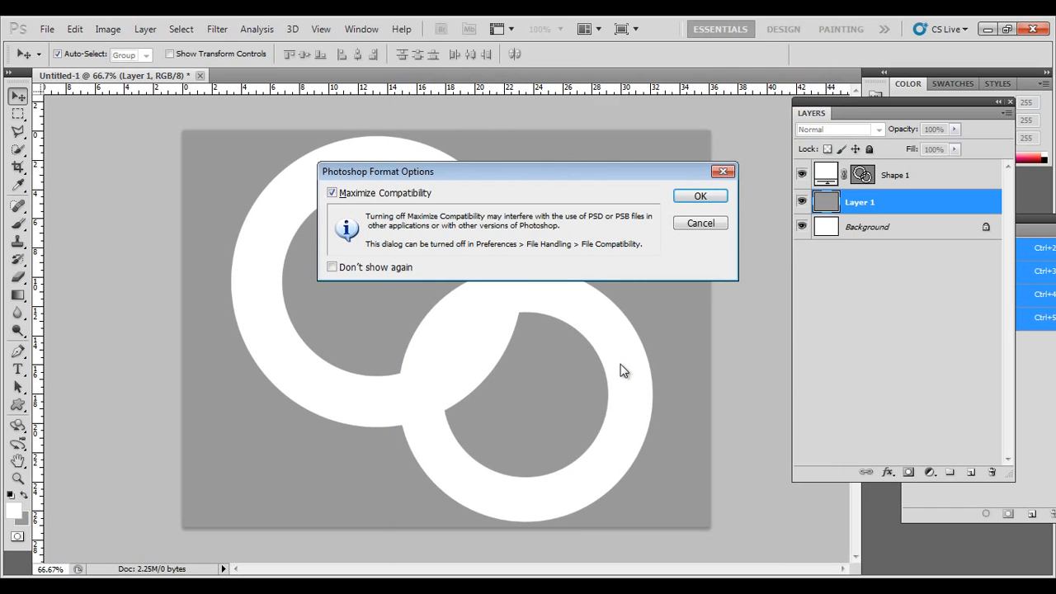
key("Return")
Step: Save a JPEG copy as frosted glass texture.jpg in the youtube folder at Maximum quality 12 with Baseline ("Standard") format
left_click(50, 31)
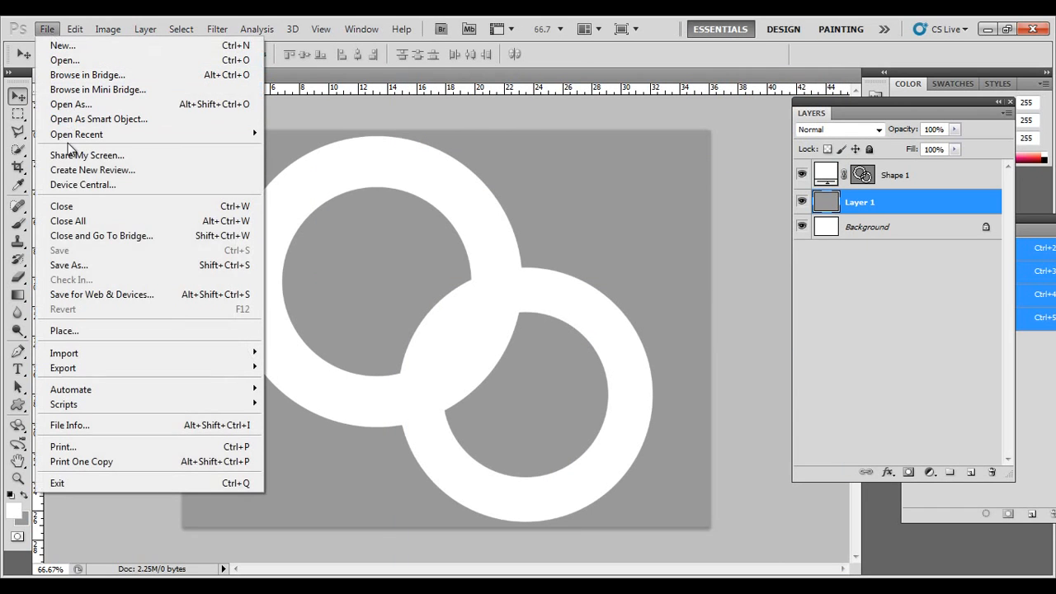
left_click(83, 266)
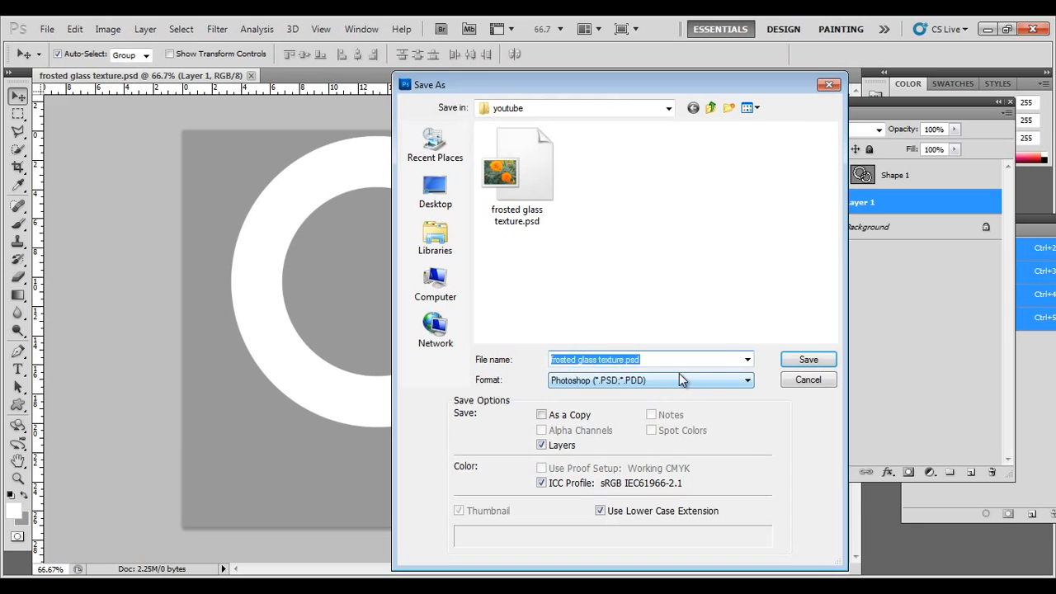
left_click(679, 378)
left_click(679, 378)
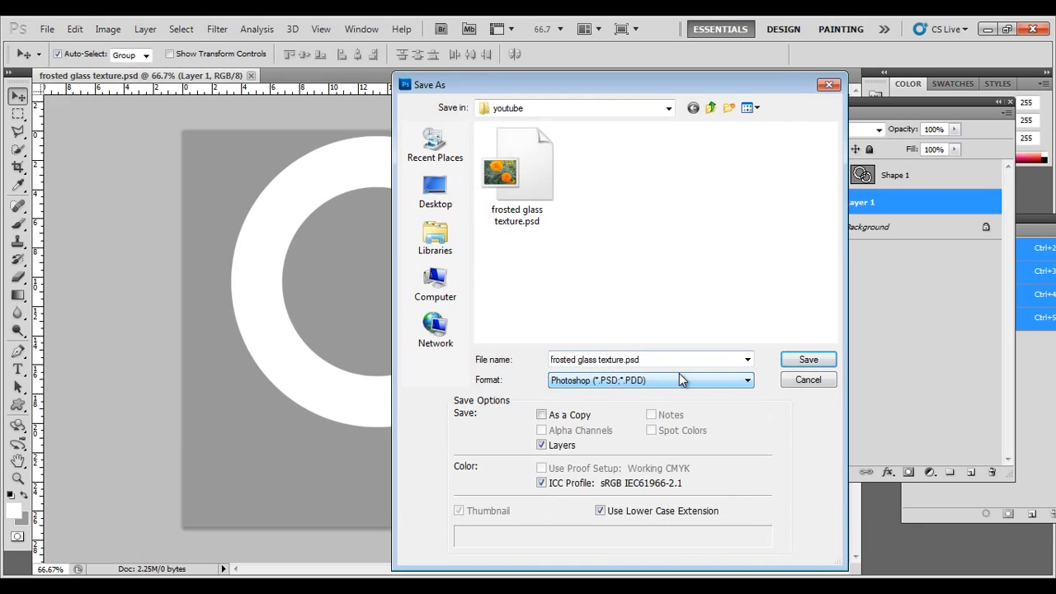
key("j")
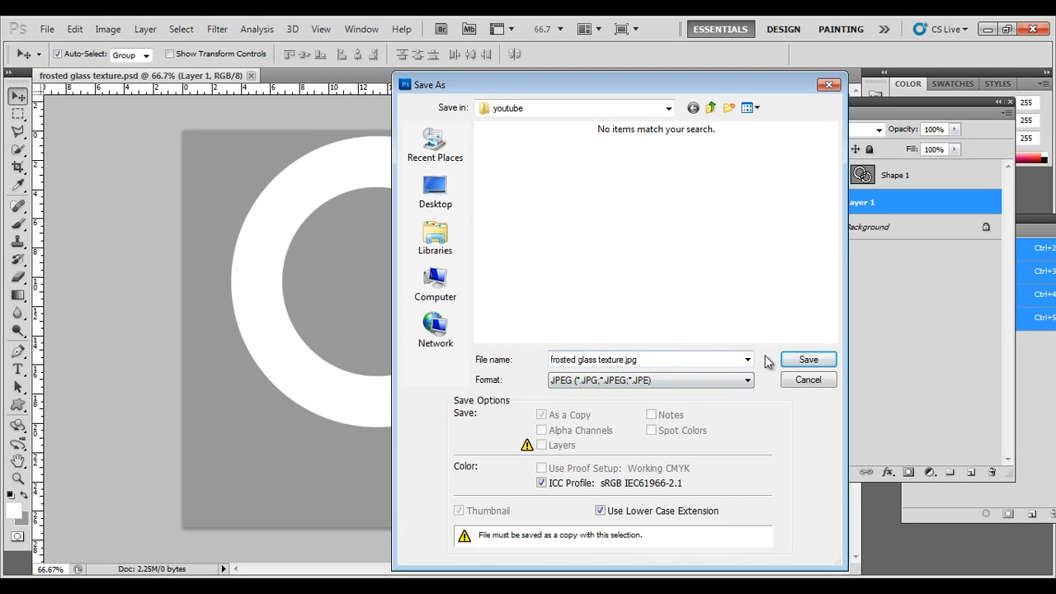
left_click(806, 361)
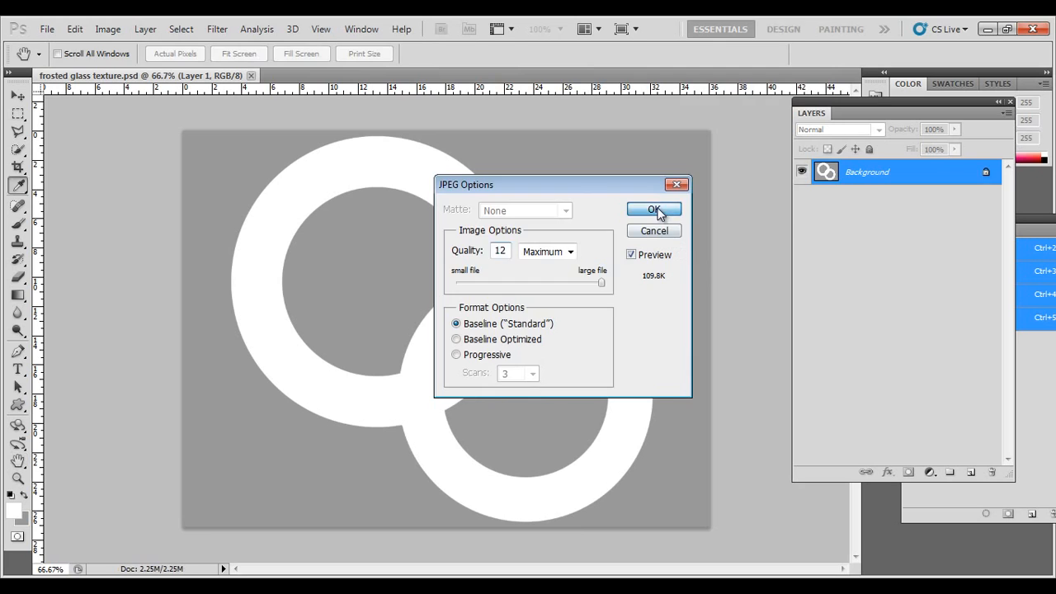
left_click(654, 208)
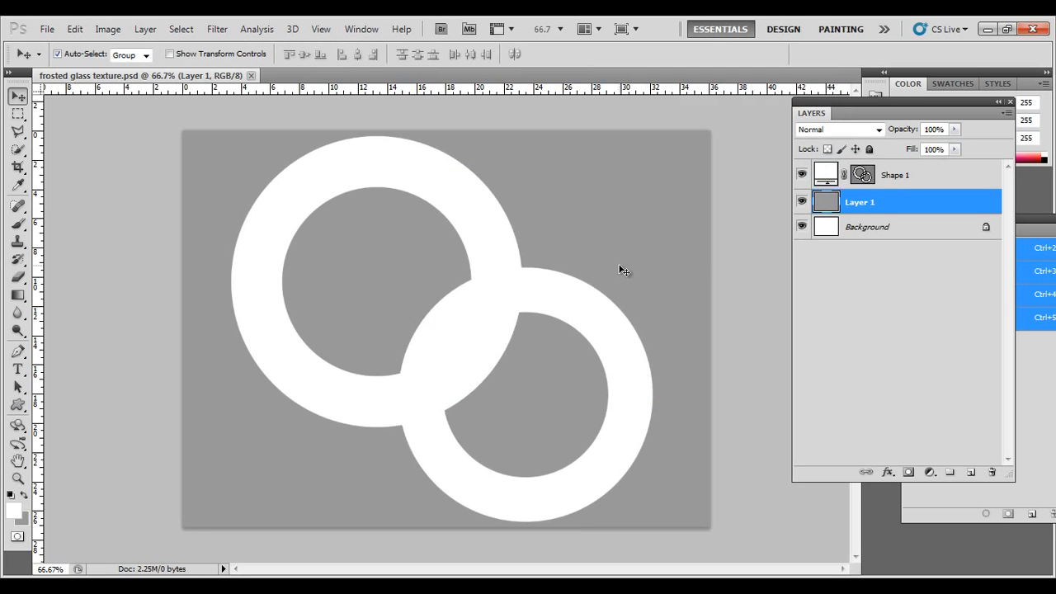
Step: Switch to 3ds Max, select the tall cabinet's glass doors without moving them, and open the Material Editor
mouse_move(405, 588)
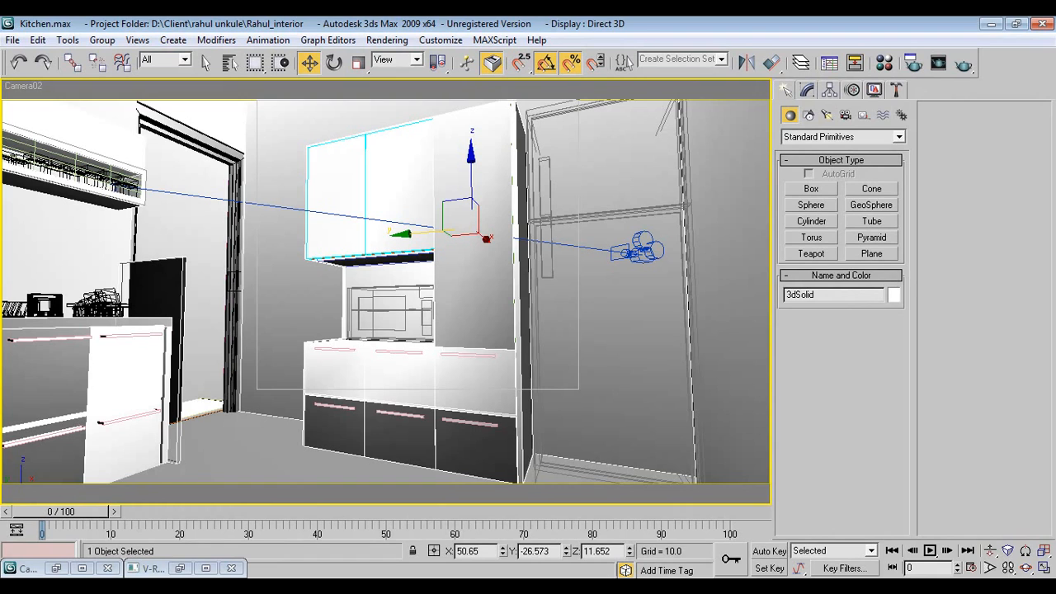
left_click(624, 570)
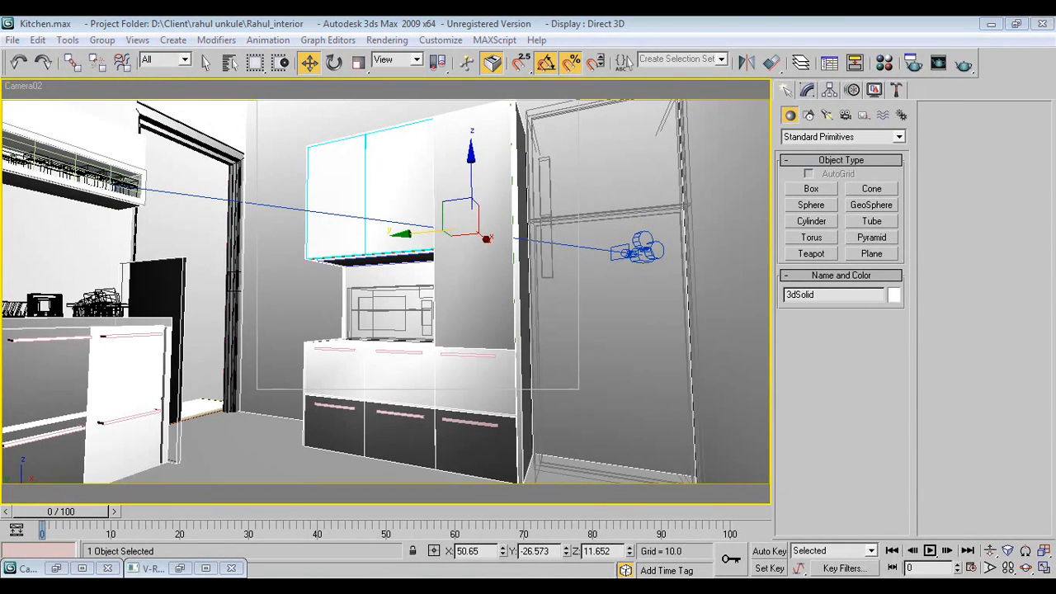
left_click(986, 518)
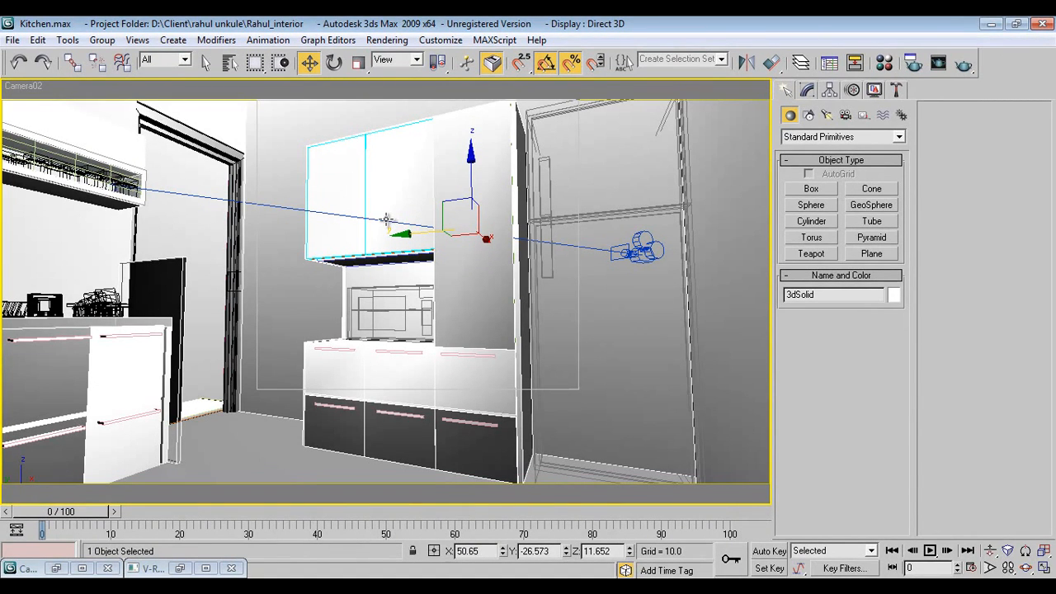
left_click_drag(396, 174, 397, 177)
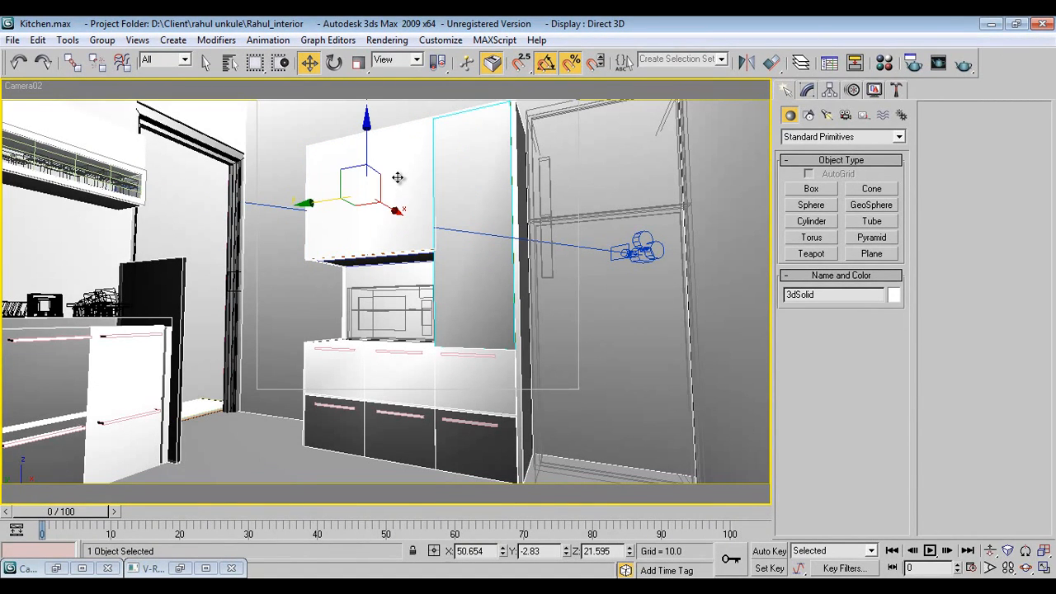
key("m")
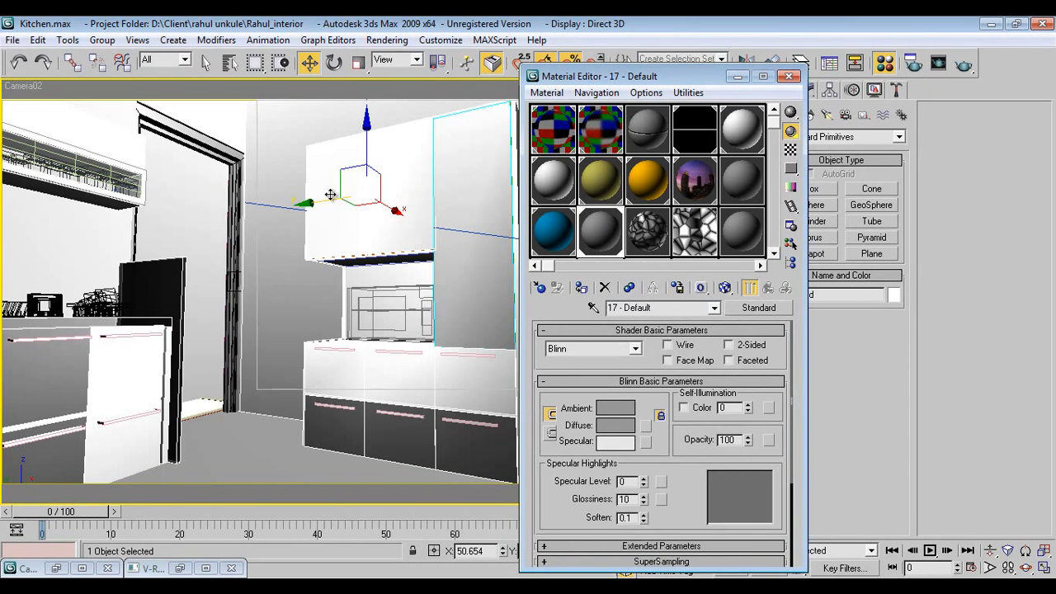
left_click_drag(329, 198, 263, 205)
key("ctrl+z")
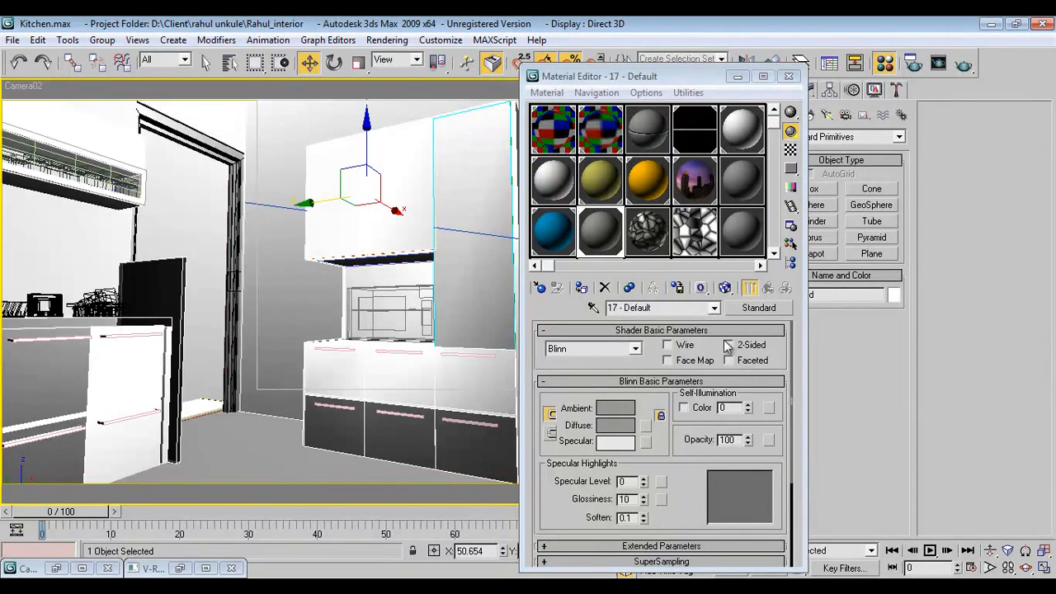
Step: Change the 17 - Default material to a VRayMtl and name it Frosted glass
left_click_drag(676, 308, 513, 289)
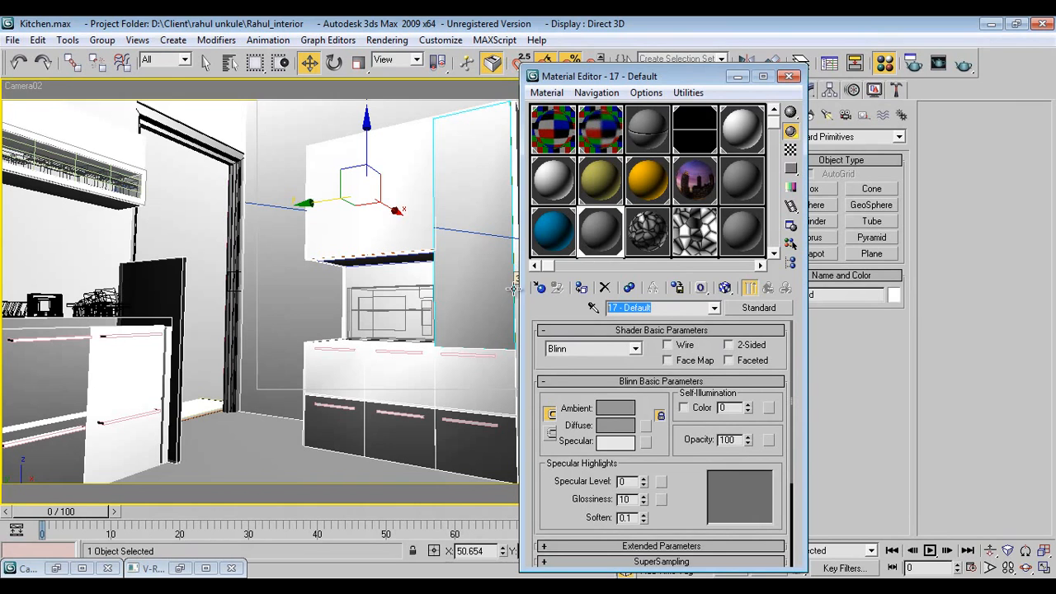
left_click(753, 309)
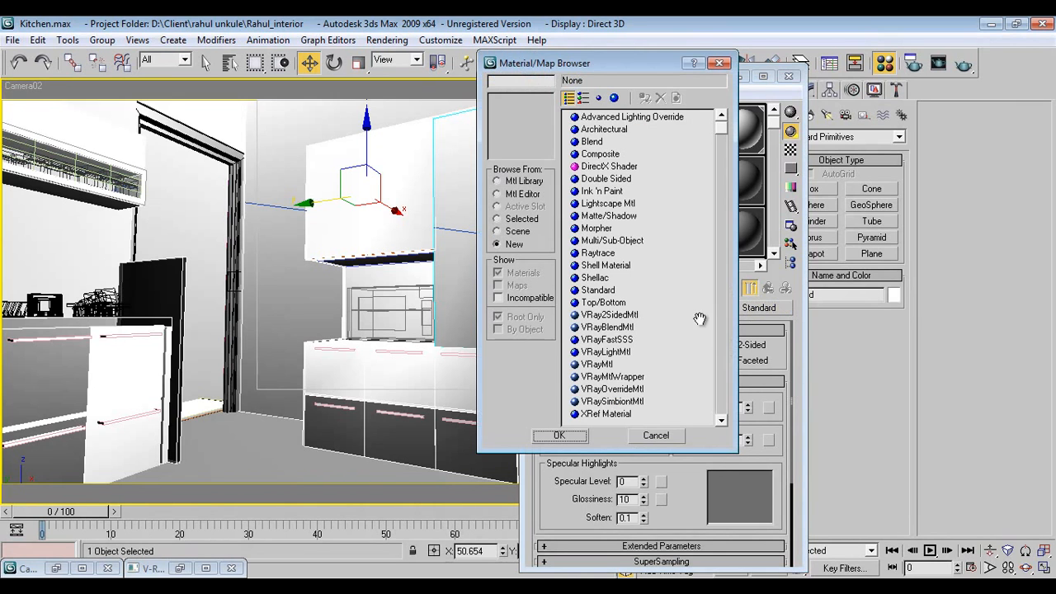
double_click(601, 366)
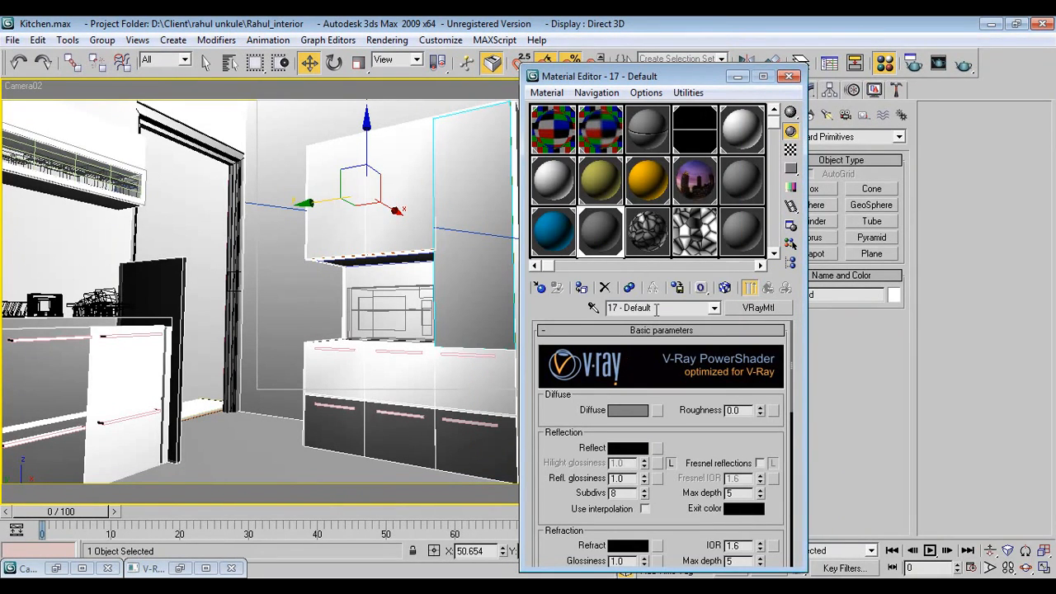
left_click(656, 308)
type("Frosted")
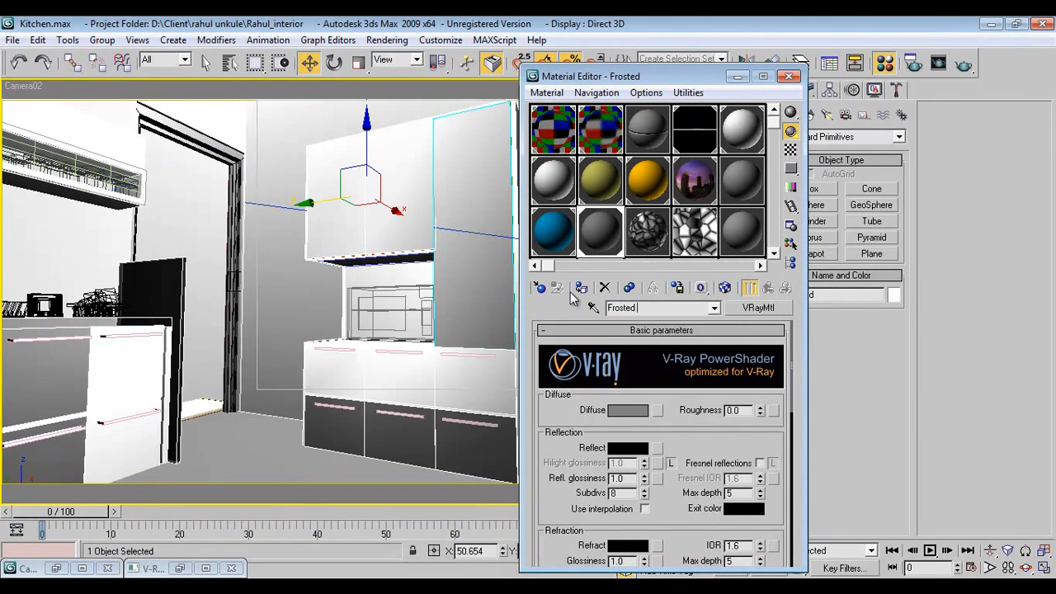
type(" glass")
Step: Set the Frosted glass diffuse colour to light blue and its reflection colour to dark grey with a value of 32
left_click(628, 411)
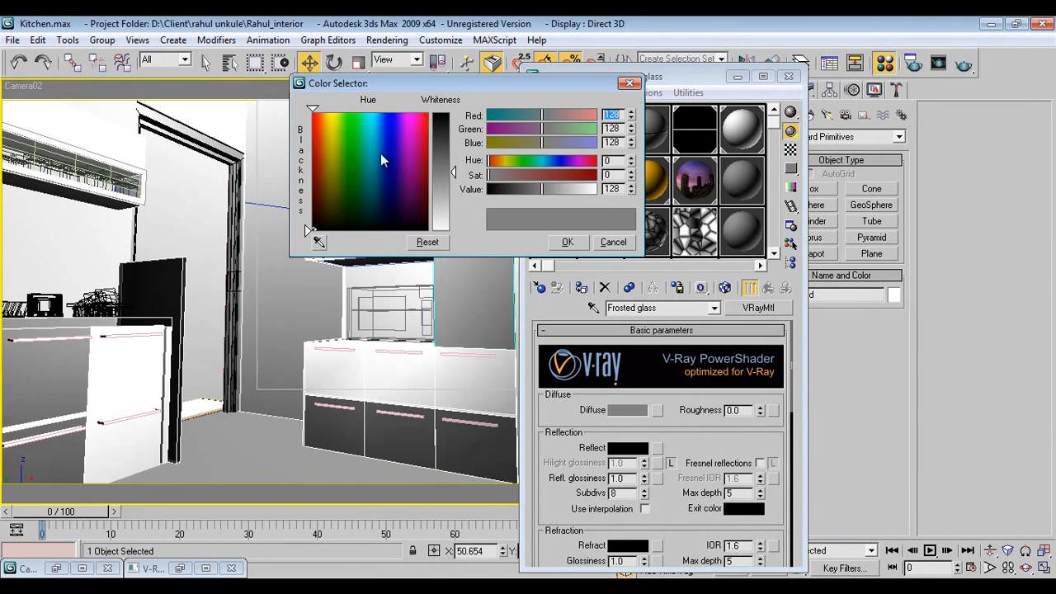
left_click_drag(381, 154, 373, 154)
left_click(567, 242)
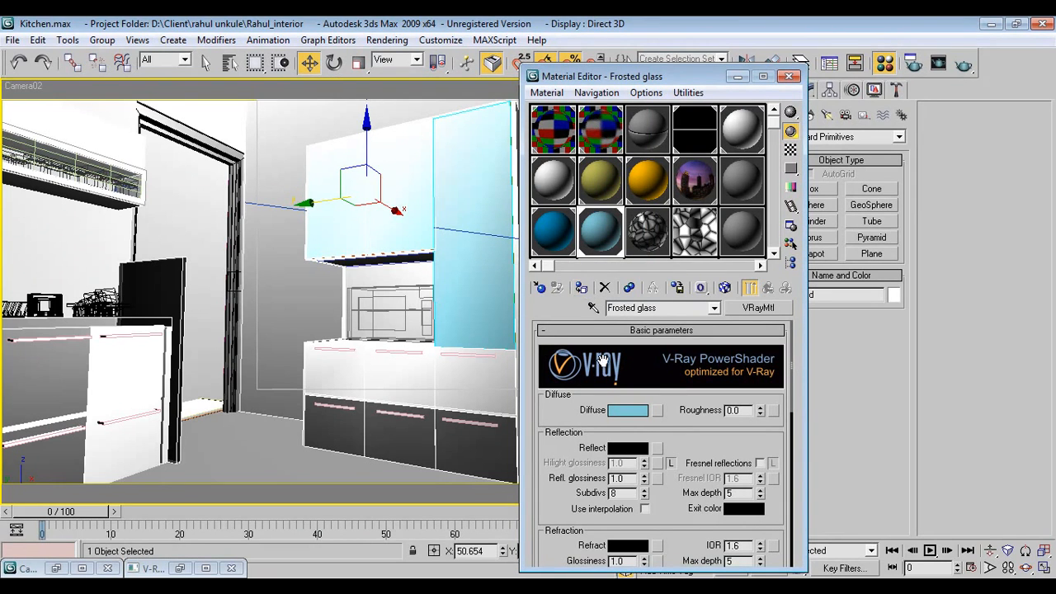
left_click(629, 448)
left_click(452, 142)
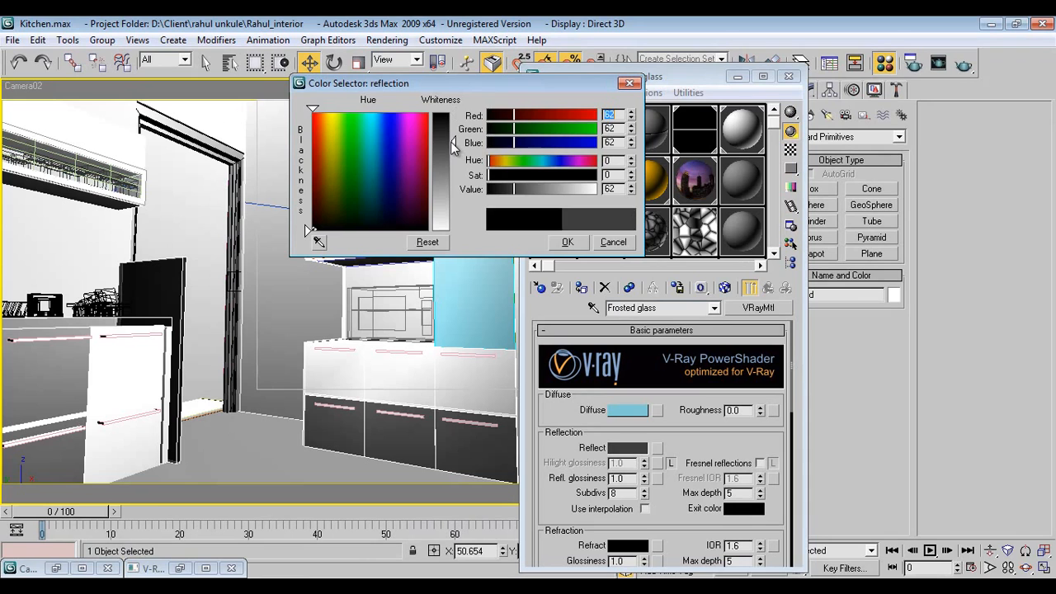
left_click_drag(450, 141, 452, 128)
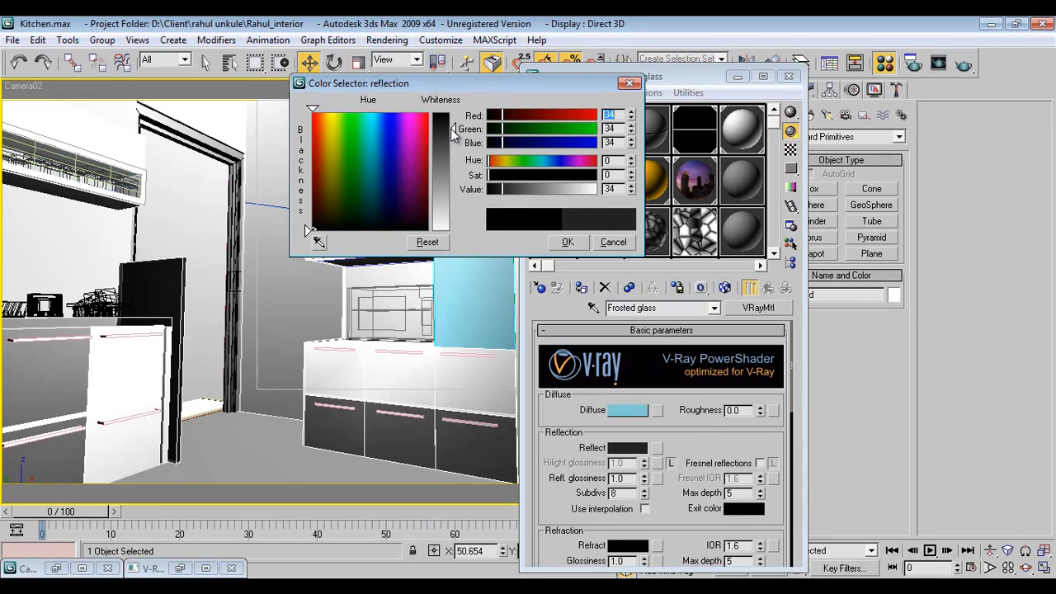
left_click(564, 241)
Step: Set the material's refraction colour to grey with a value of 96 and its refraction glossiness to 0.8, and check the enlarged sample
left_click_drag(671, 509, 670, 435)
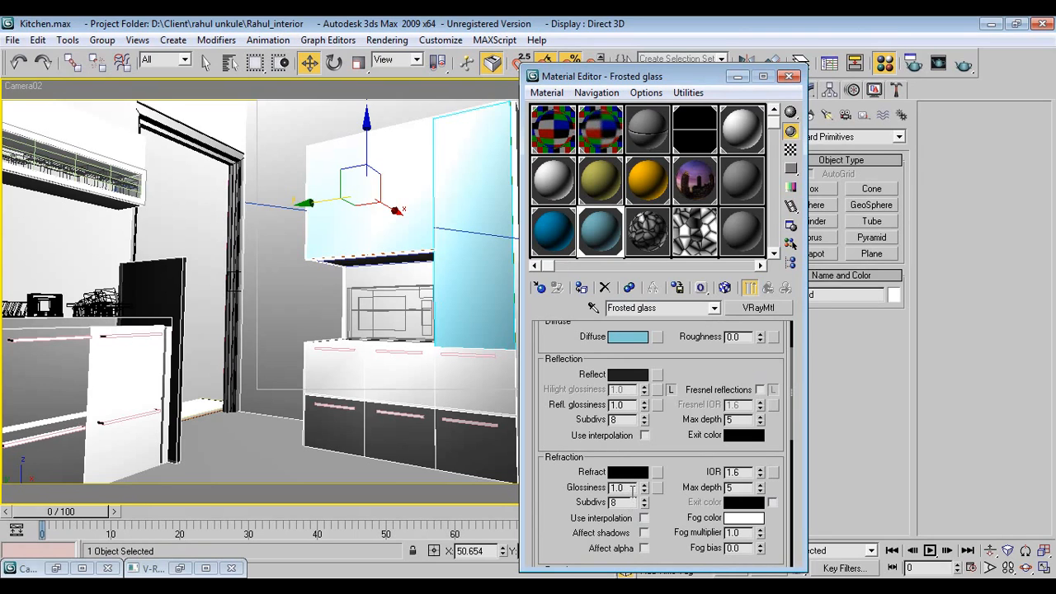
double_click(629, 488)
left_click(629, 474)
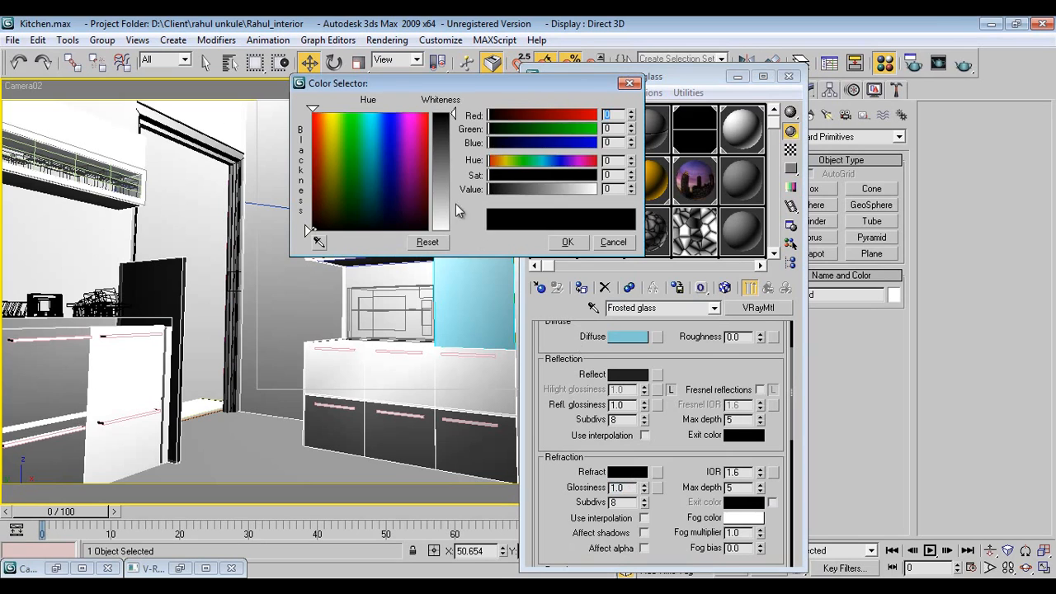
left_click_drag(453, 116, 453, 158)
left_click(565, 241)
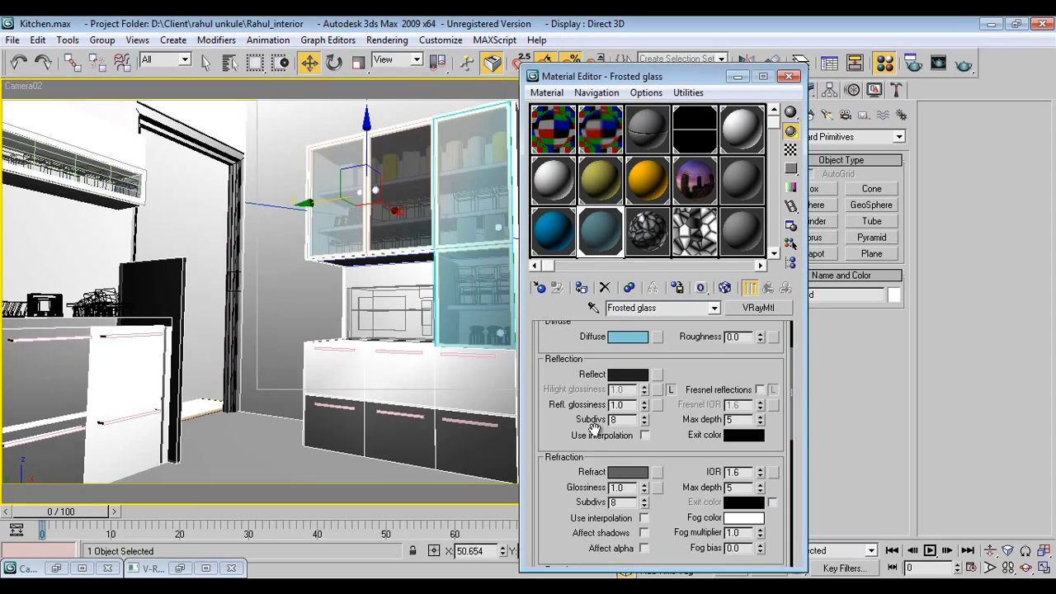
double_click(626, 487)
double_click(602, 235)
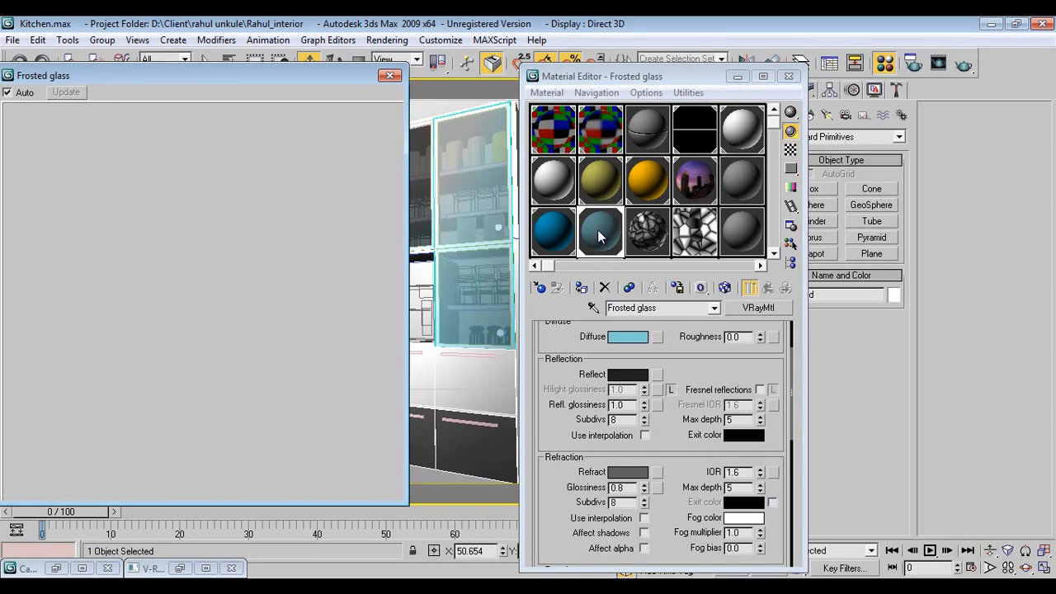
left_click(391, 76)
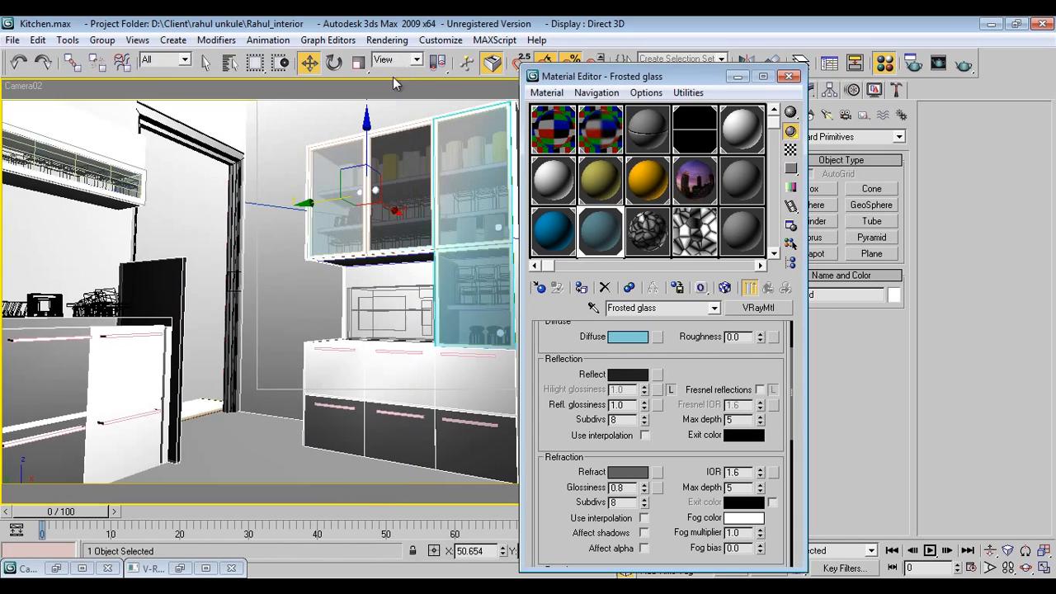
Step: Shrink the Camera02 render region to the area around the tall cabinet's lower glass door and test-render it, closing the frame window when done
left_click(941, 65)
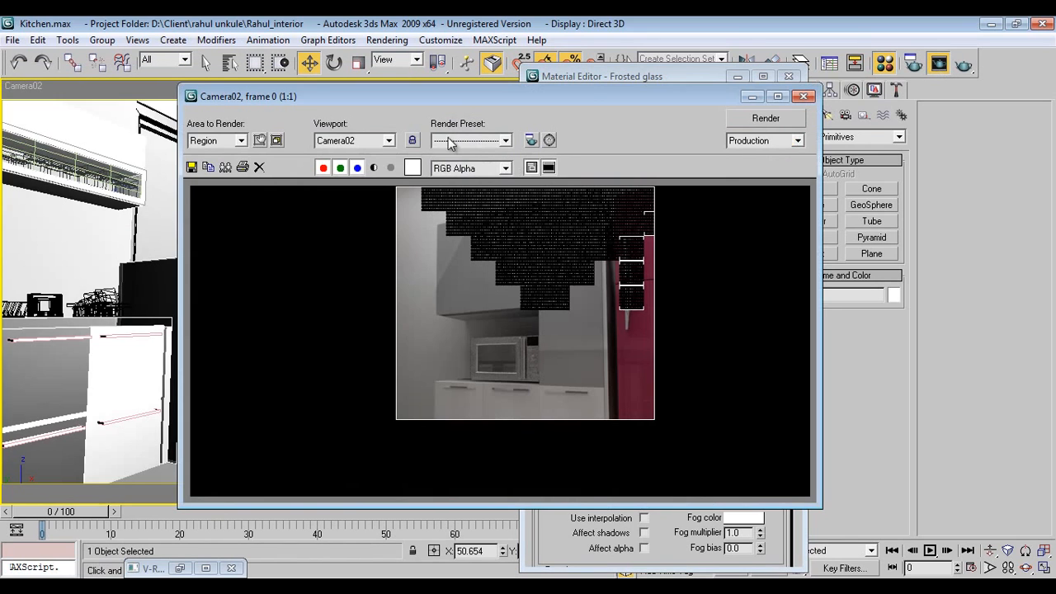
left_click(240, 140)
left_click(207, 174)
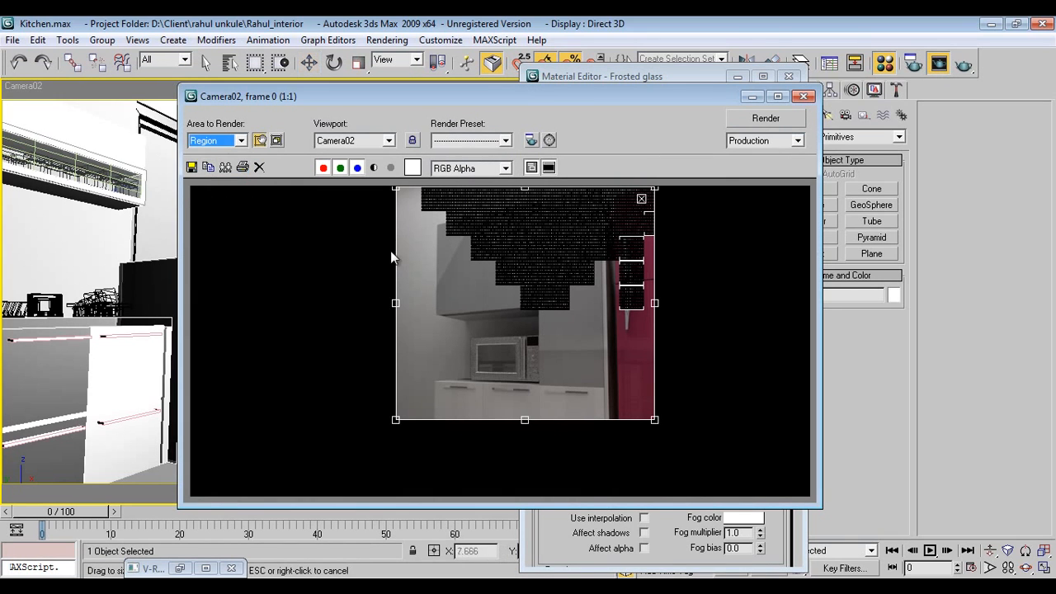
left_click_drag(396, 189, 522, 304)
left_click_drag(559, 346, 549, 344)
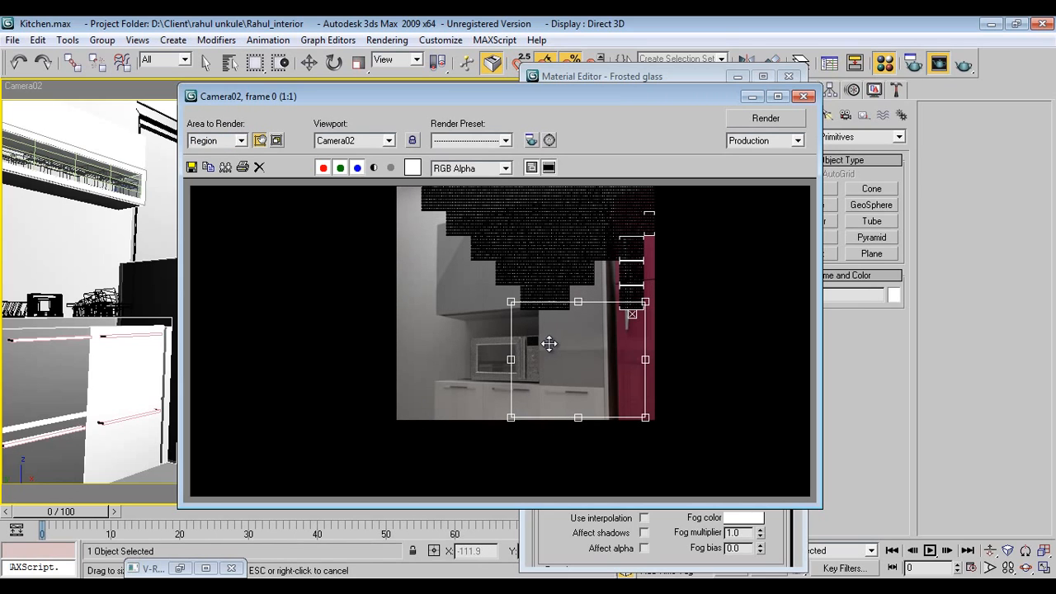
left_click(742, 120)
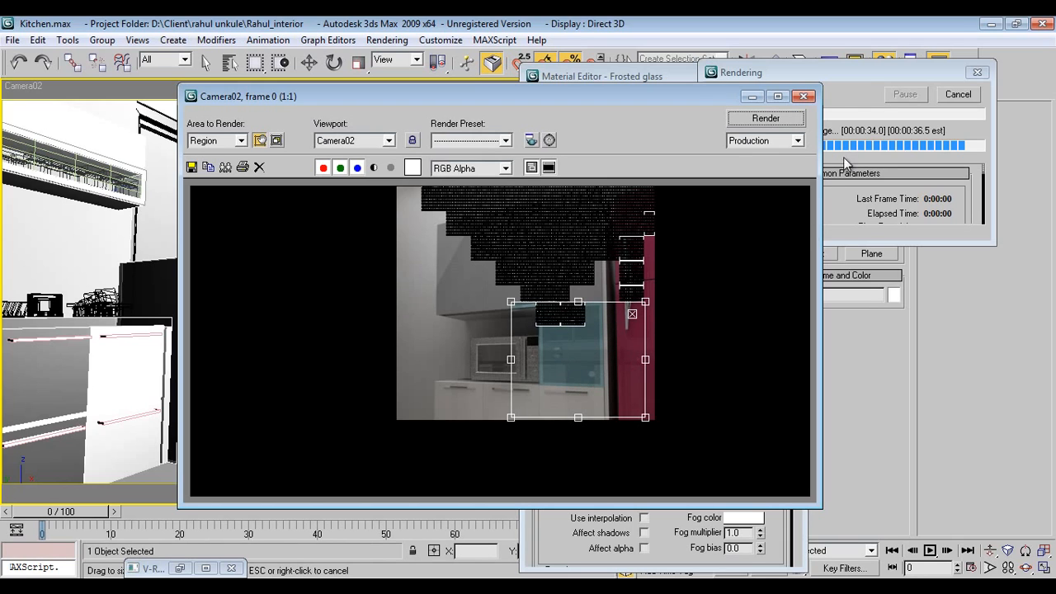
left_click(861, 72)
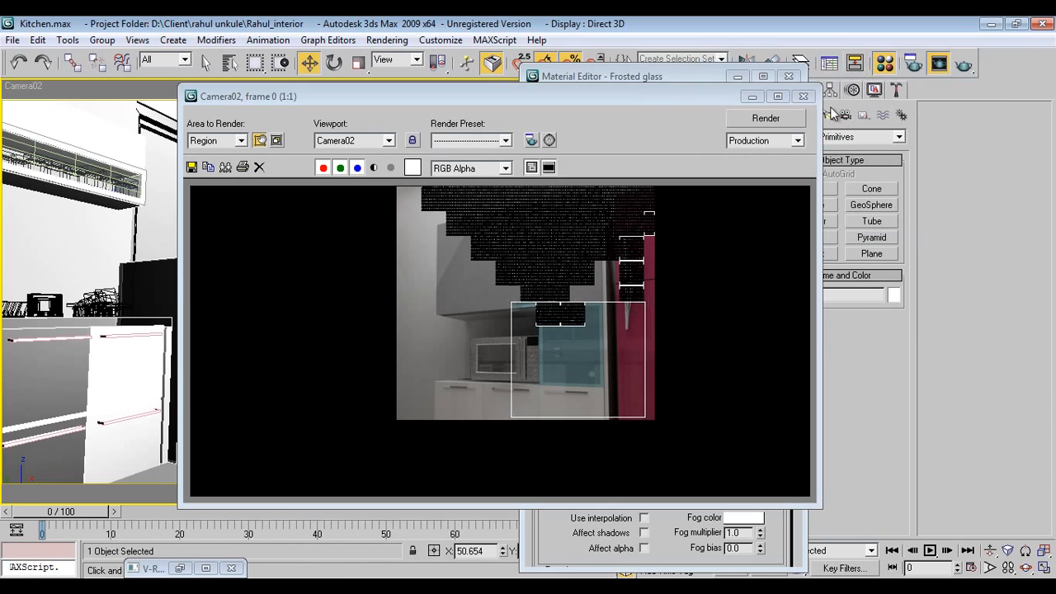
left_click(802, 96)
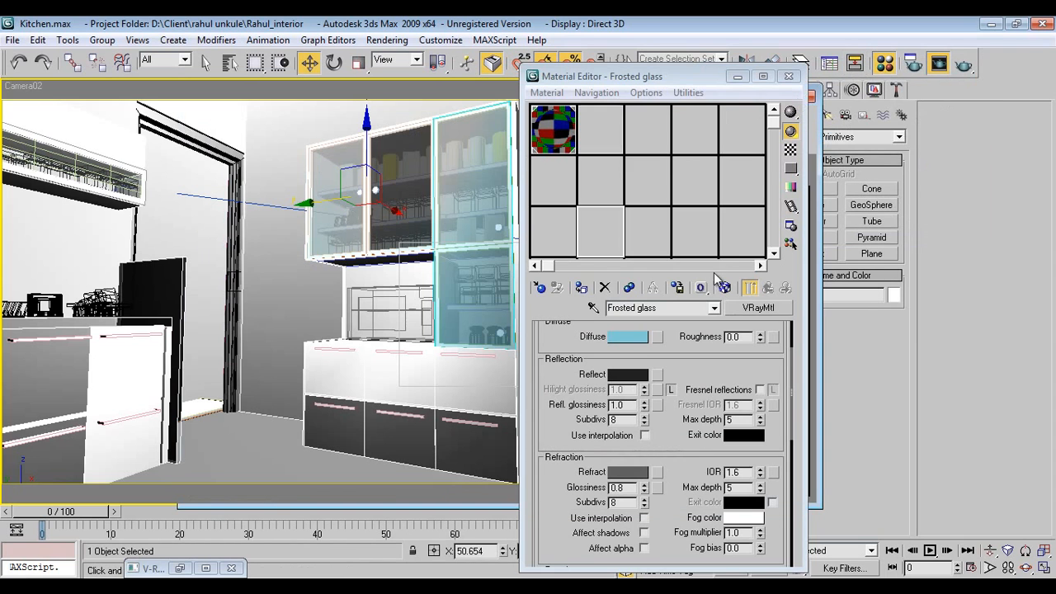
Step: Set the Frosted glass diffuse colour to white and its reflection colour to grey value 30 with a reflection glossiness of 0.8
left_click(628, 337)
left_click_drag(442, 175, 446, 235)
left_click(568, 243)
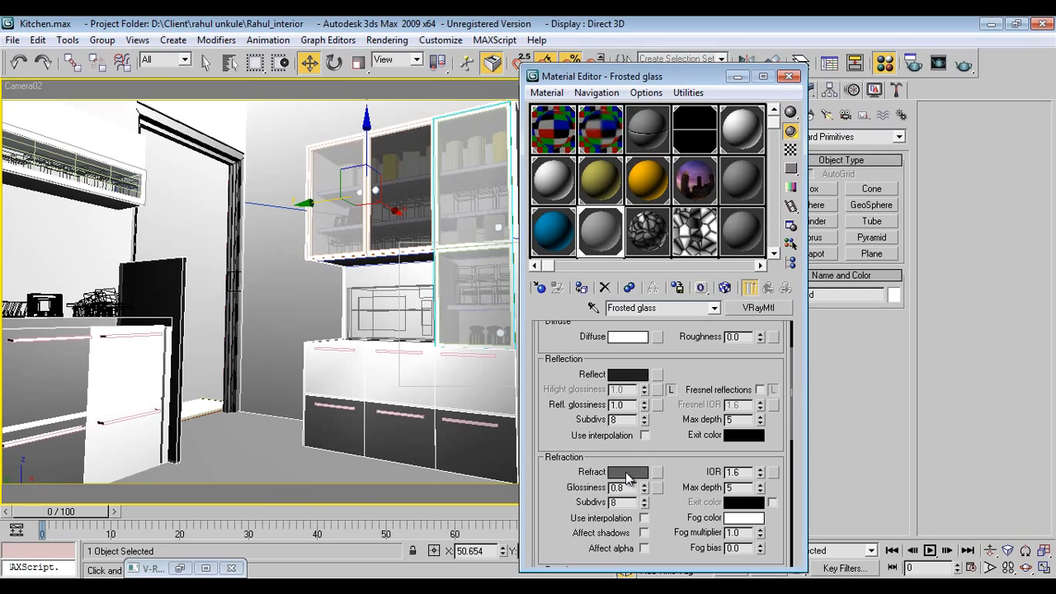
left_click(627, 377)
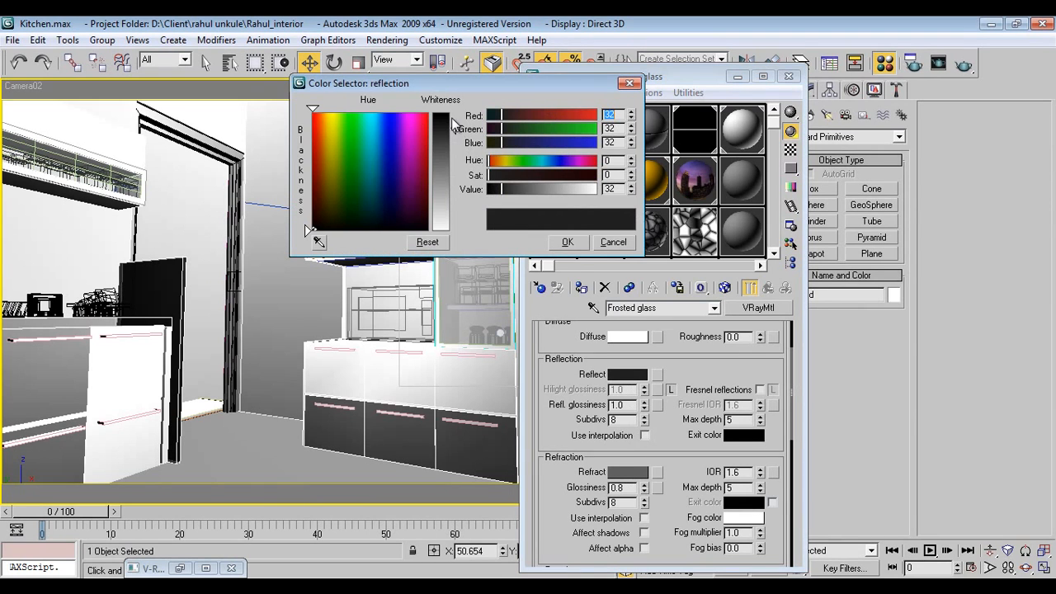
mouse_move(452, 129)
left_mouse_down()
mouse_move(450, 120)
mouse_move(454, 132)
left_mouse_up()
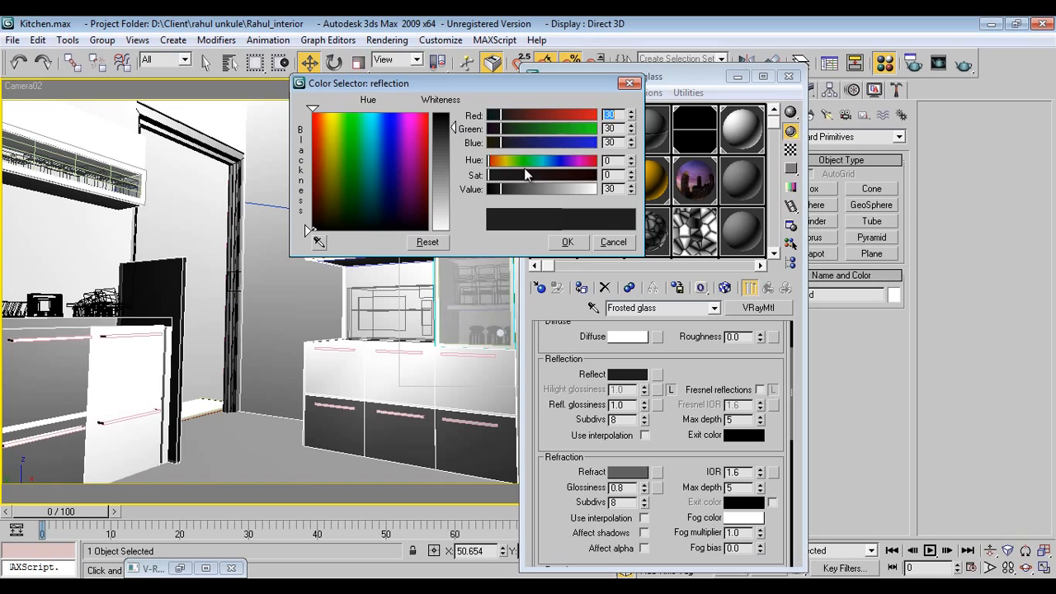
left_click(566, 242)
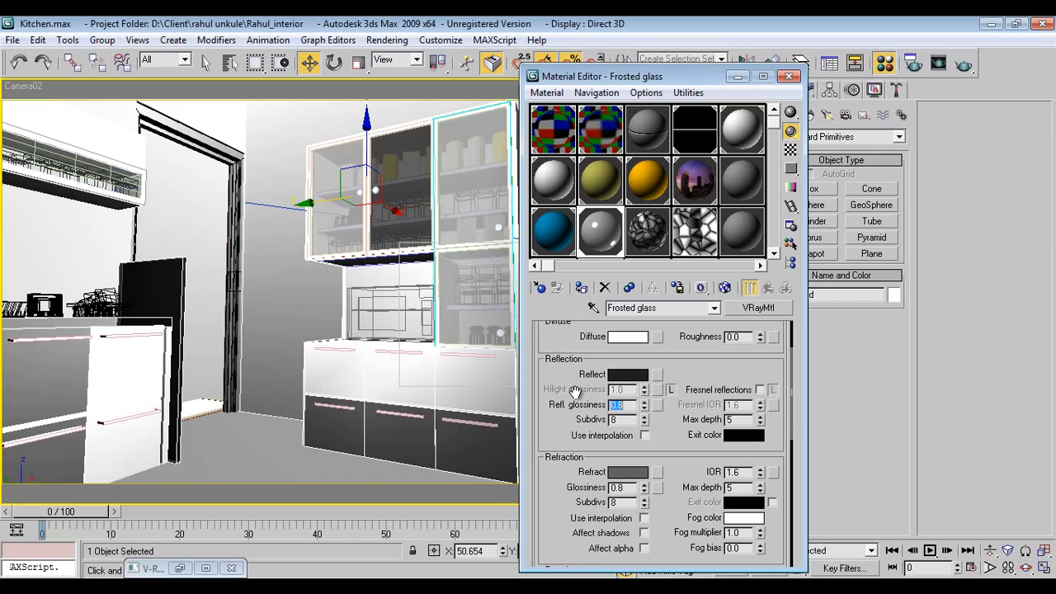
Step: Try a refraction colour of grey value 126 and test-render the cabinet door region, cancelling the render and closing its window
double_click(621, 488)
left_click(631, 472)
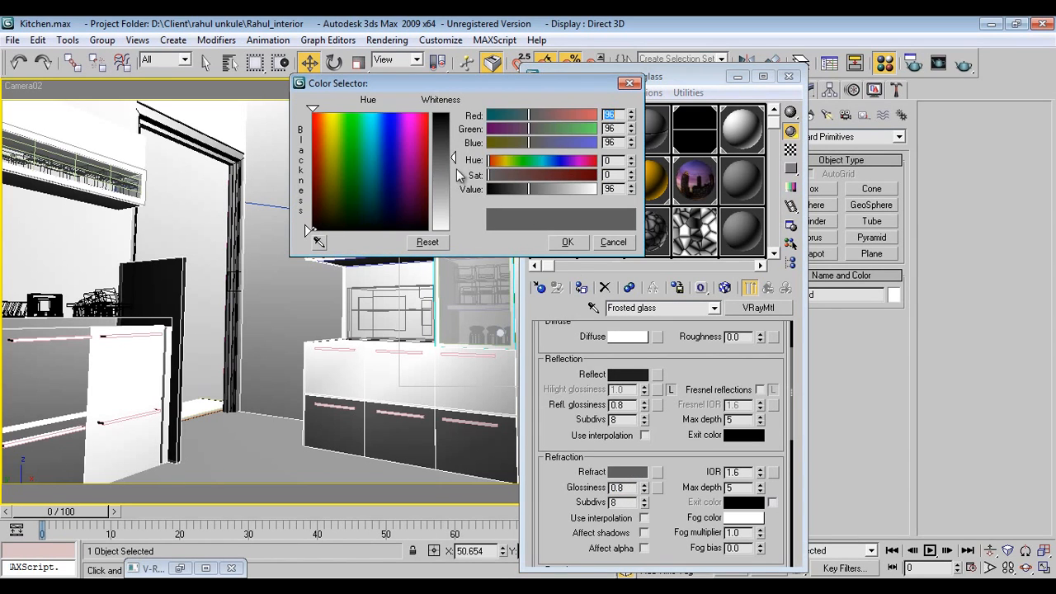
left_click_drag(453, 158, 452, 172)
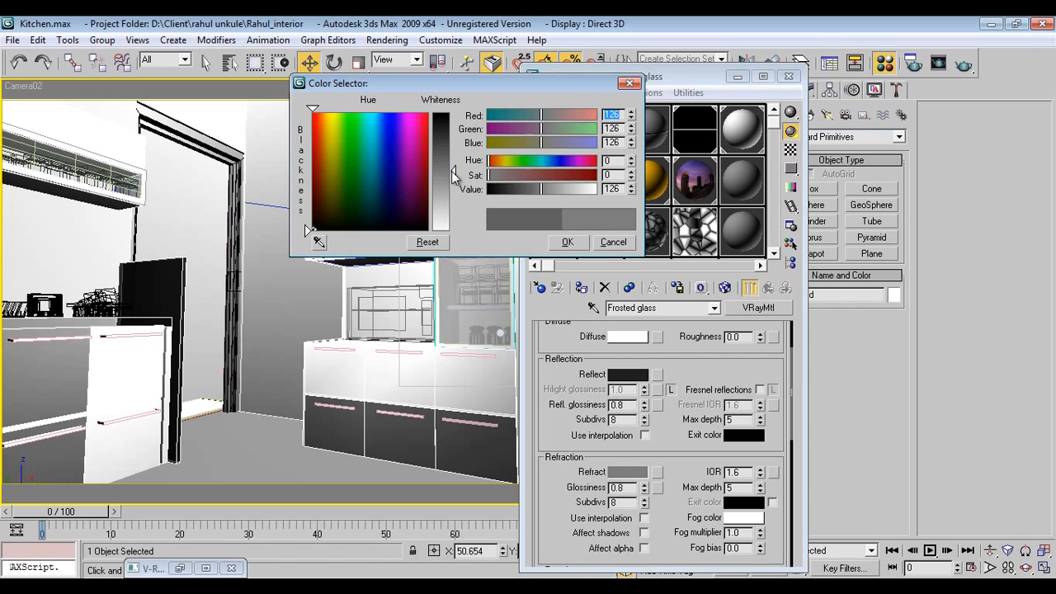
left_click(573, 242)
left_click(964, 64)
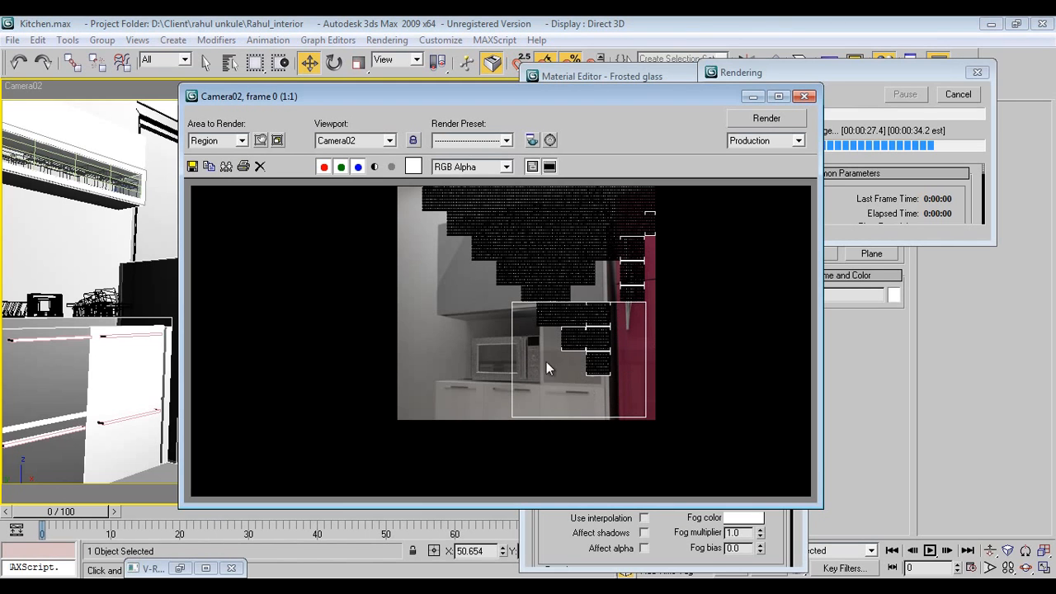
key("Escape")
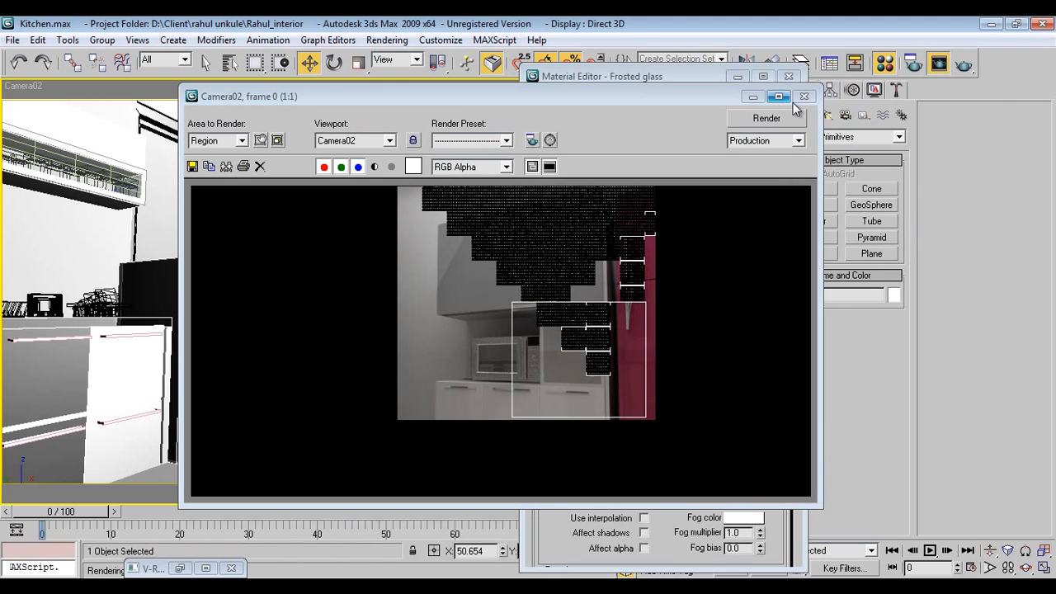
left_click(803, 96)
Step: Set the Frosted glass refraction colour to pure white
left_click(632, 472)
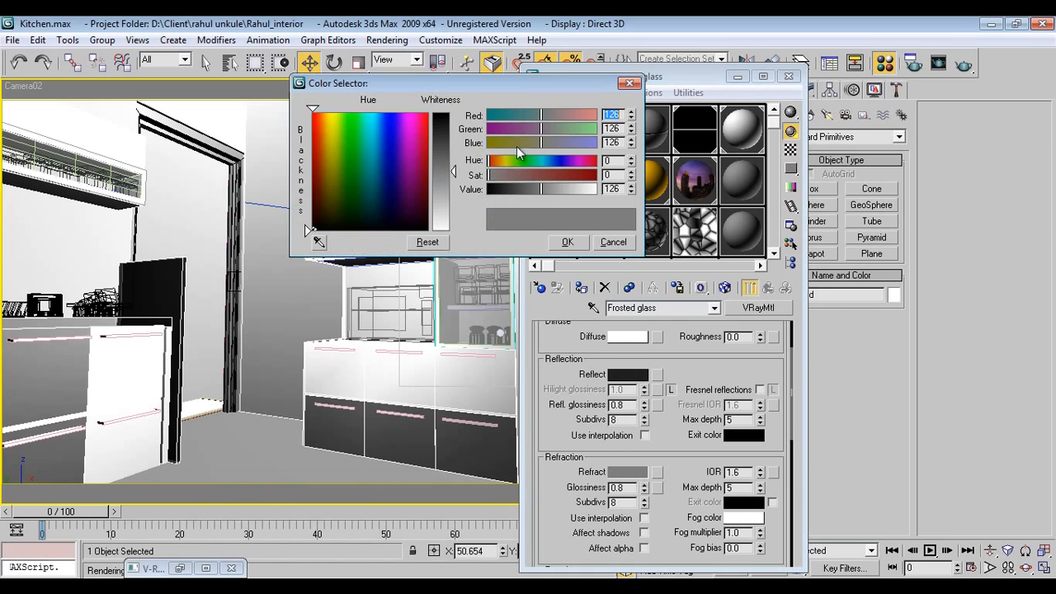
left_click_drag(452, 171, 452, 229)
left_click(568, 241)
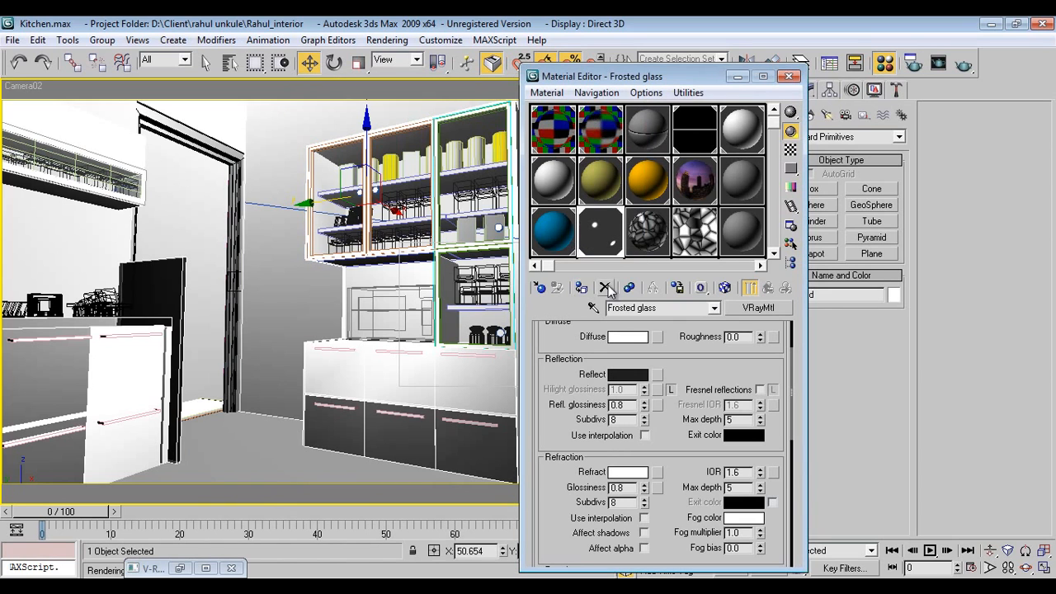
Step: Test-render the cabinet door region, set the area to render back to View, and close the frame window
left_click(963, 64)
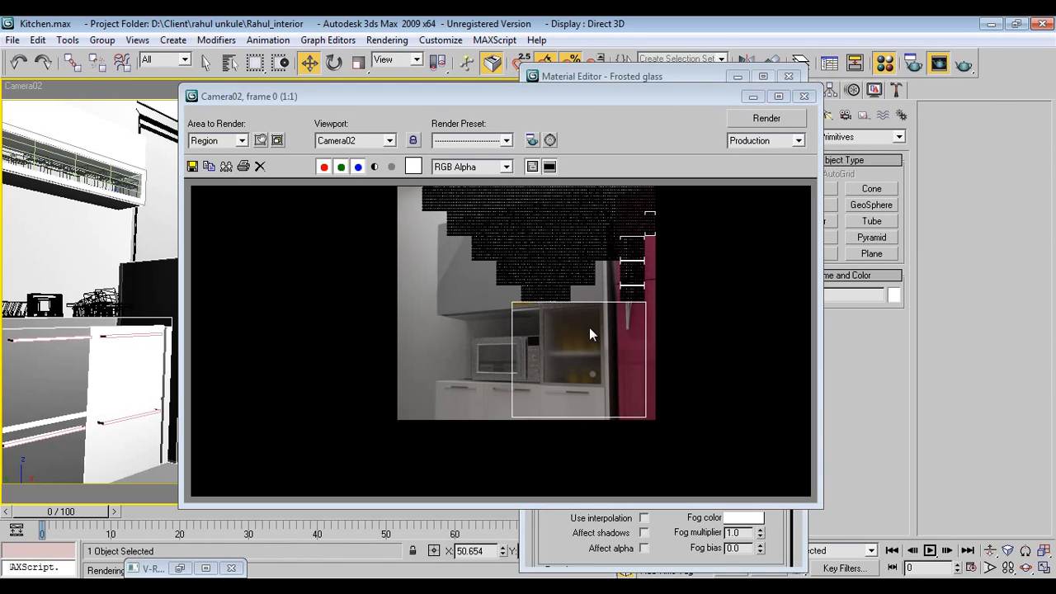
left_click(229, 145)
left_click(218, 154)
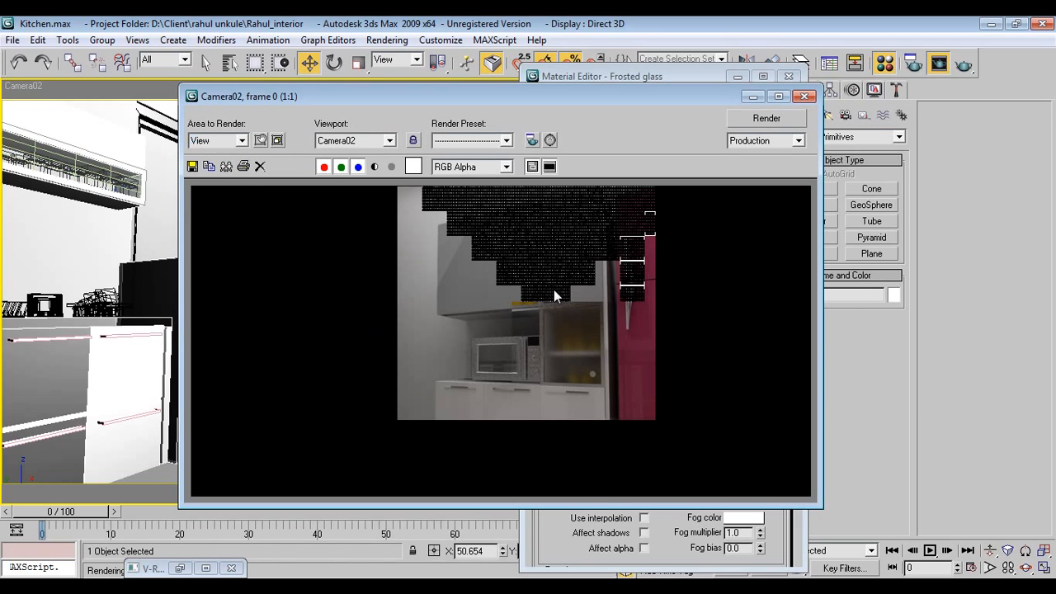
left_click(805, 97)
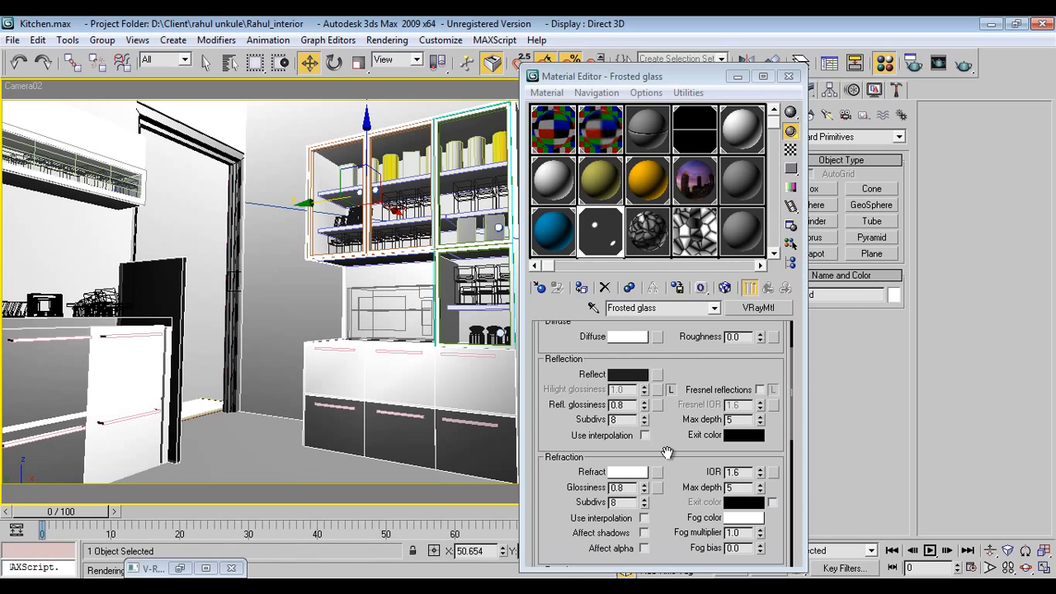
Step: Load frosted glass texture.jpg from the Desktop's youtube folder as a bitmap on the Frosted glass refraction glossiness, returning to the parent material
left_click_drag(675, 475, 666, 455)
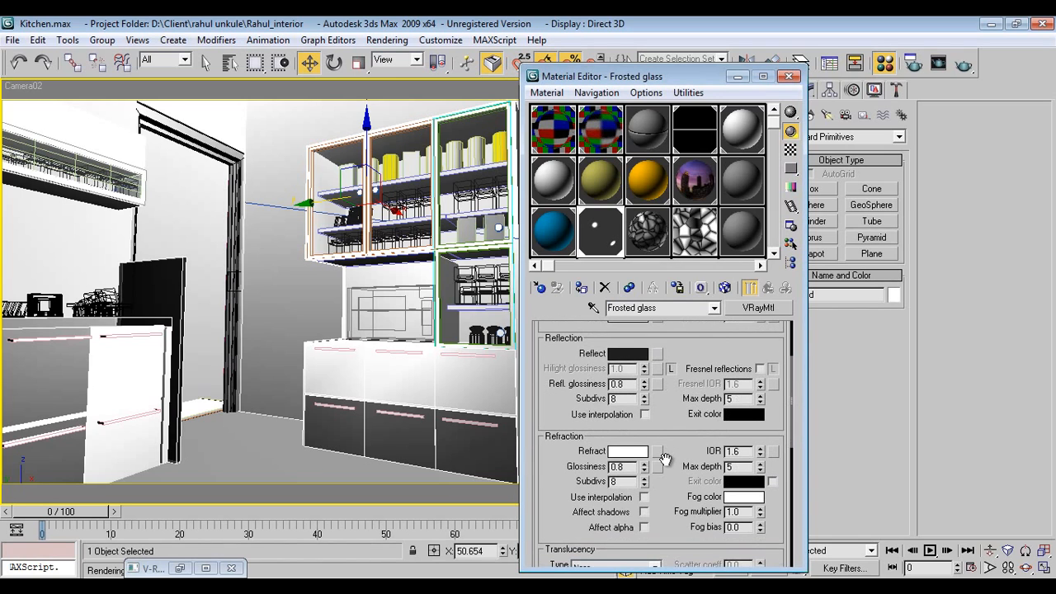
left_click(659, 467)
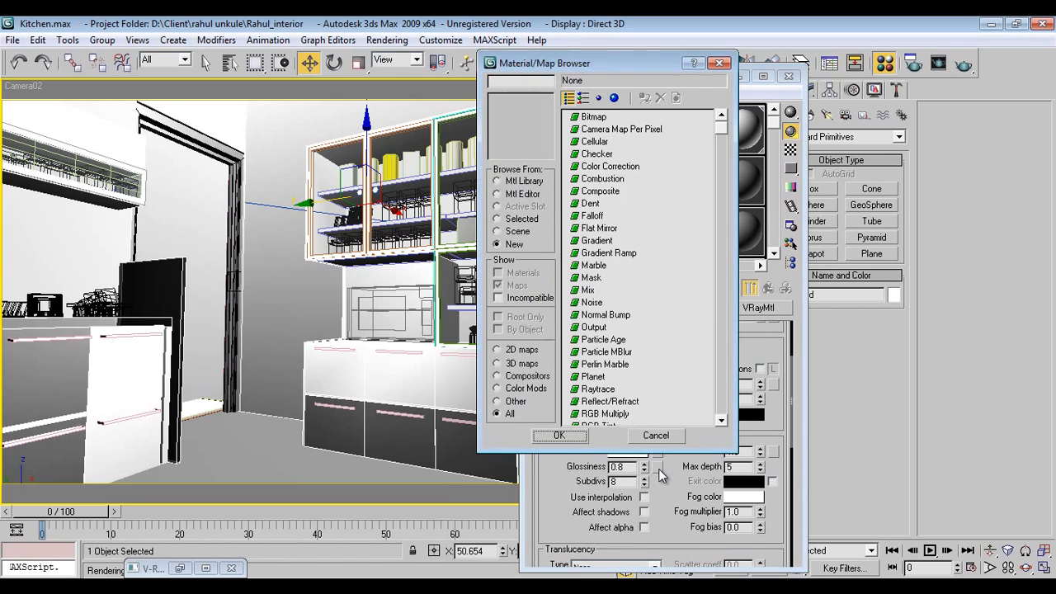
left_click(594, 117)
double_click(593, 118)
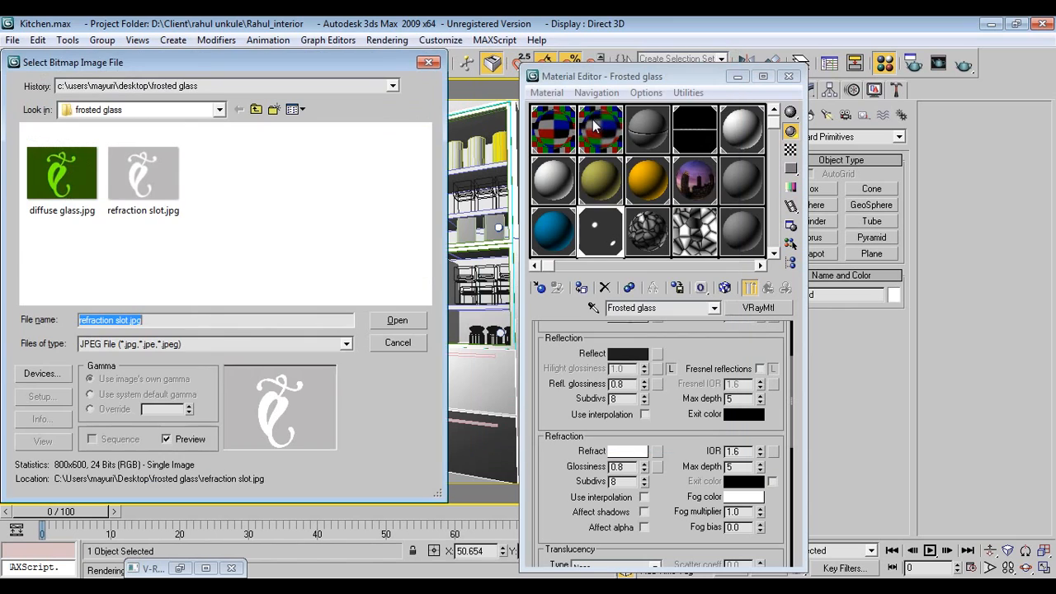
left_click(116, 110)
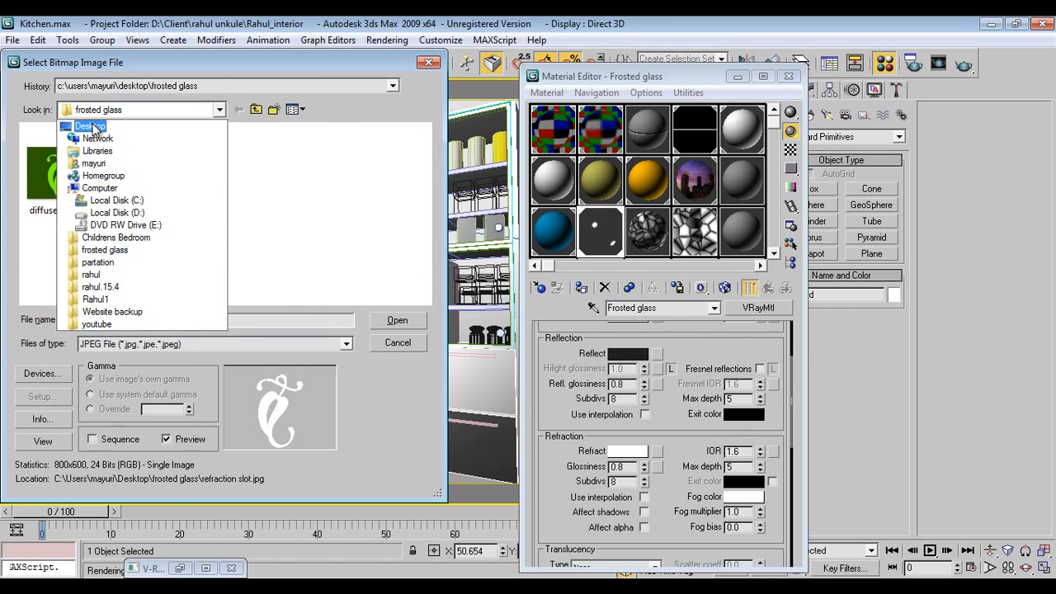
left_click(91, 125)
left_click(83, 145)
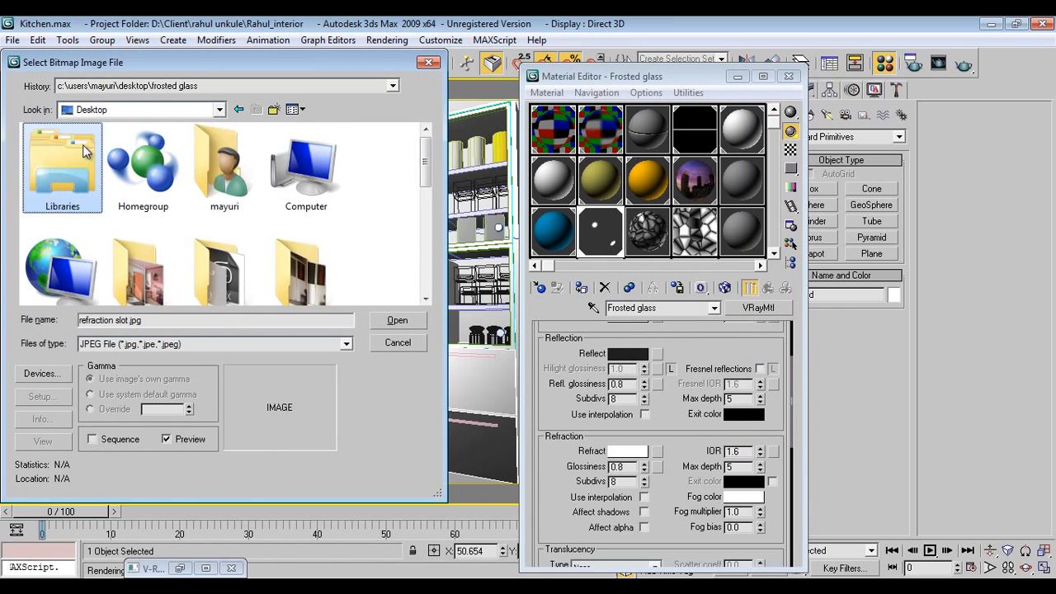
scroll(82, 145, "down", 3)
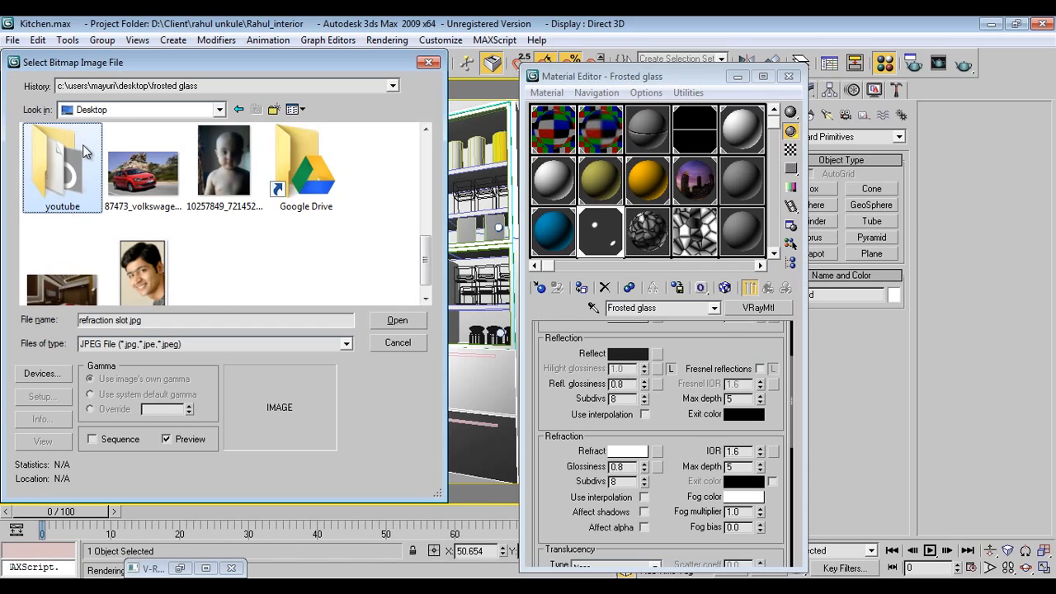
double_click(82, 145)
left_click(63, 175)
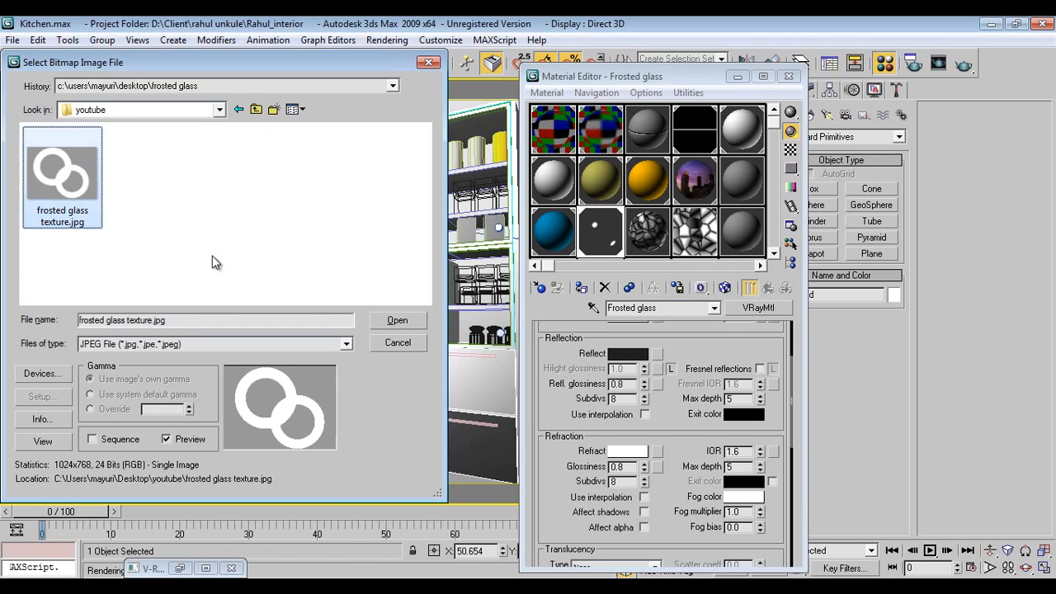
left_click(388, 322)
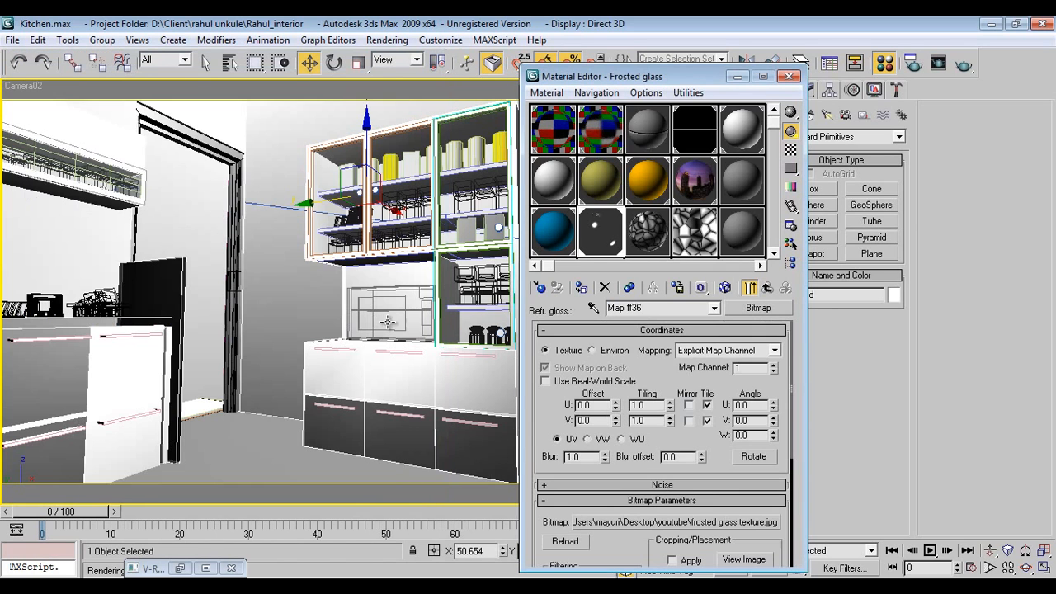
left_click(769, 288)
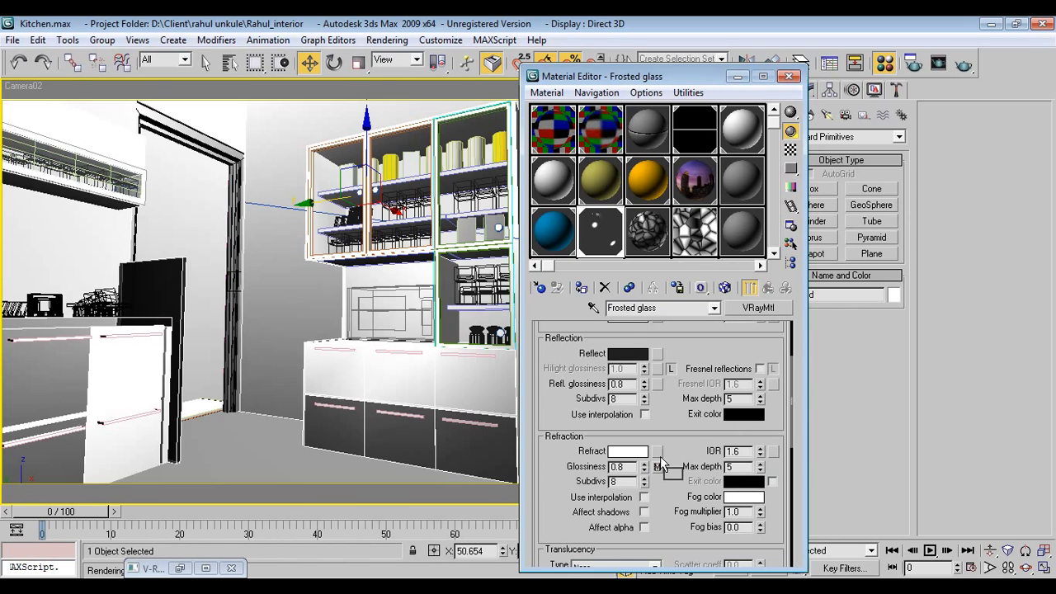
Step: Instance the refraction glossiness map onto the refraction colour and turn on the checkered sample background
left_click_drag(662, 465, 663, 466)
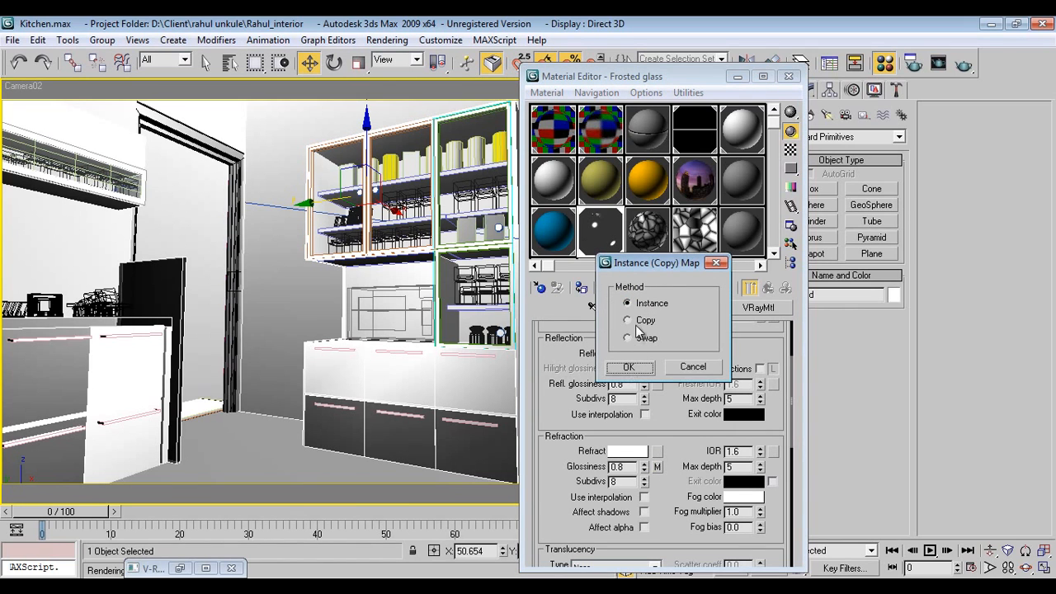
left_click(629, 367)
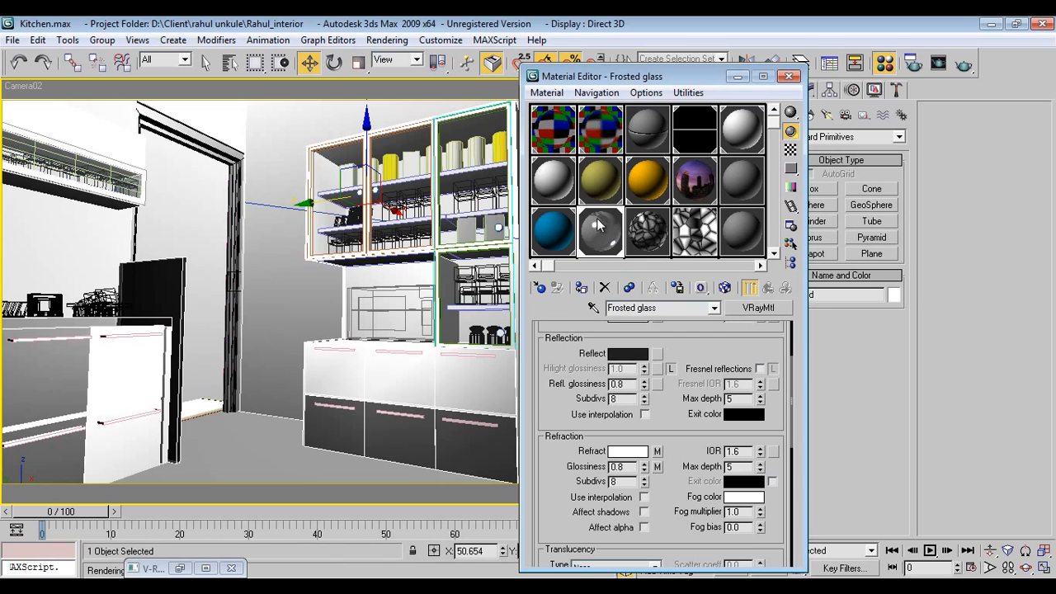
left_click(790, 153)
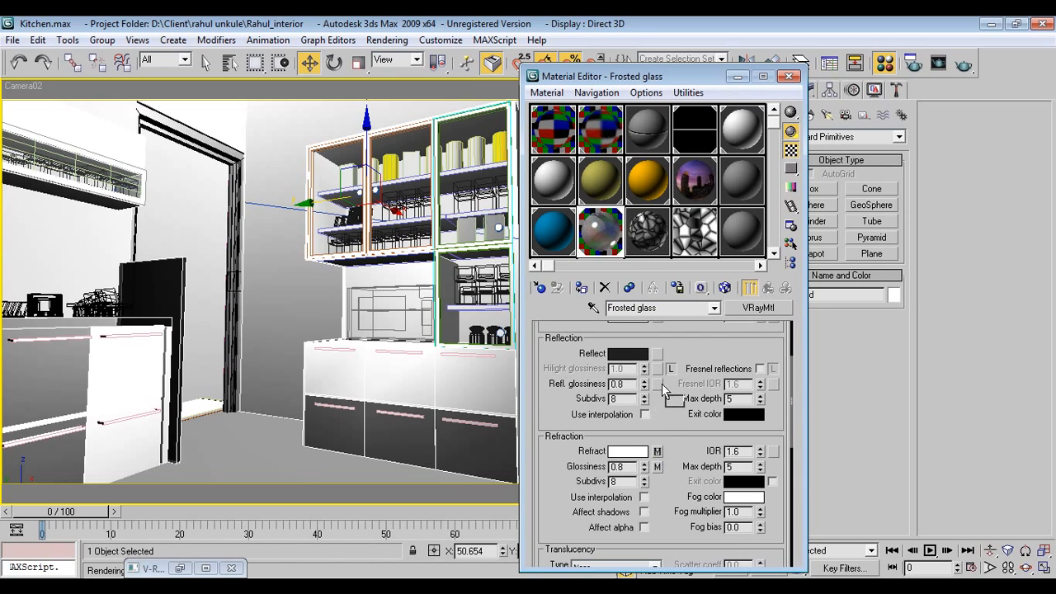
Step: Instance the same texture map onto the Frosted glass reflection glossiness, reflection colour and diffuse slots
left_click_drag(662, 390, 659, 385)
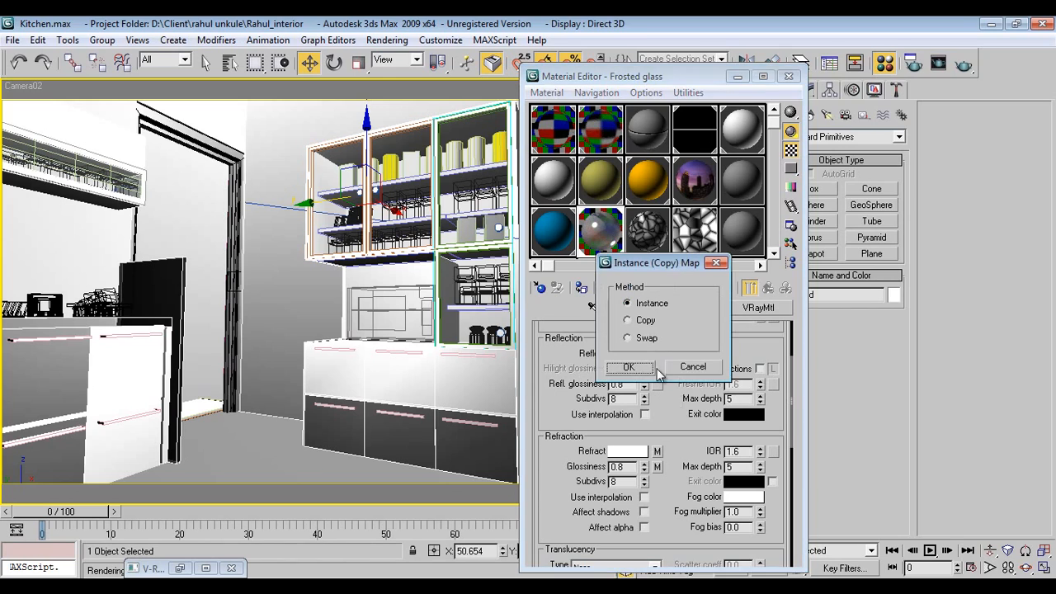
left_click(650, 368)
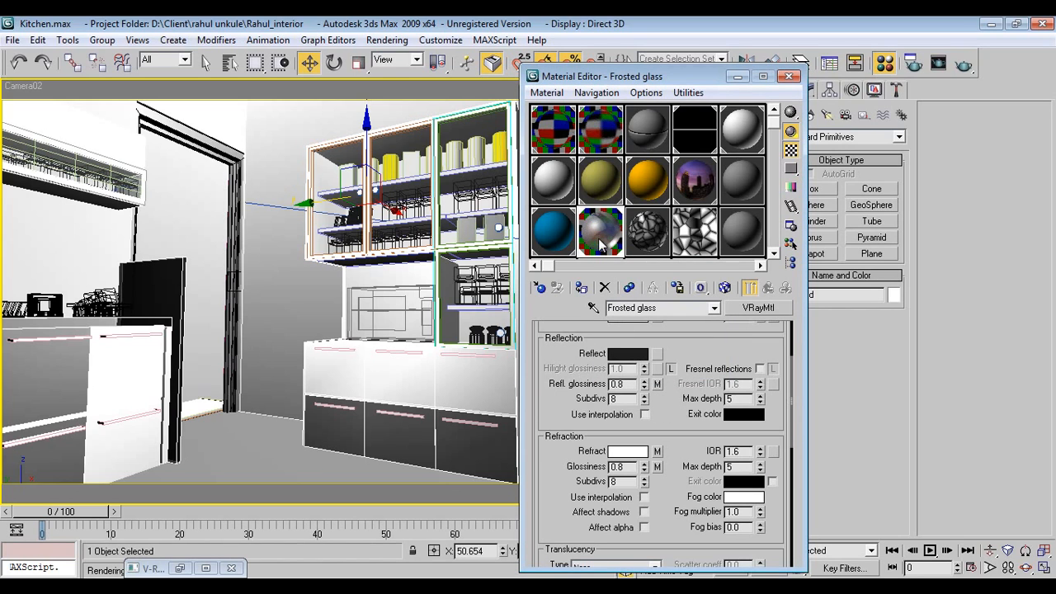
left_click_drag(658, 384, 657, 357)
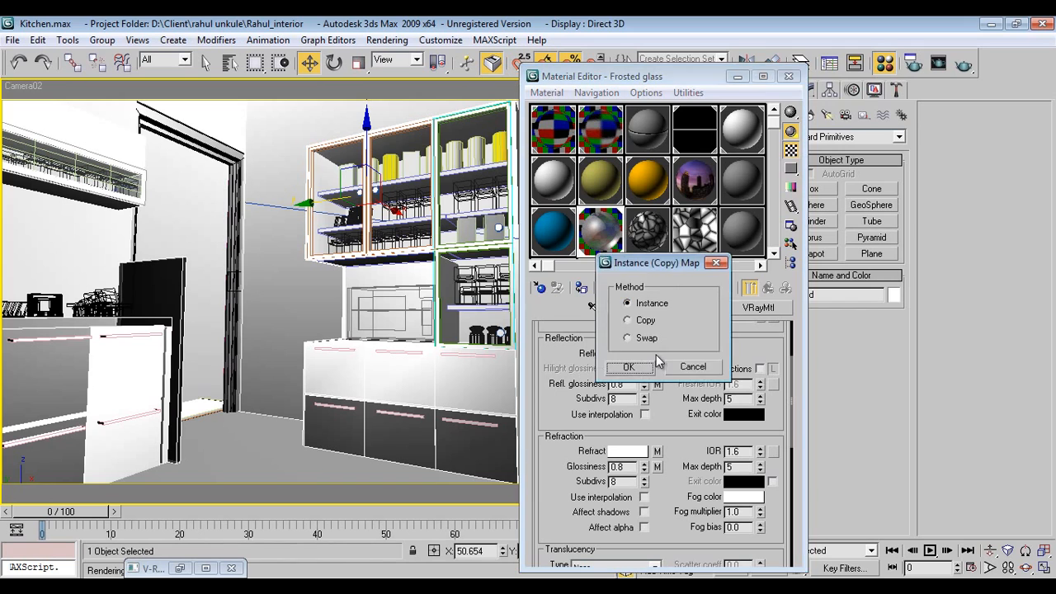
left_click(645, 368)
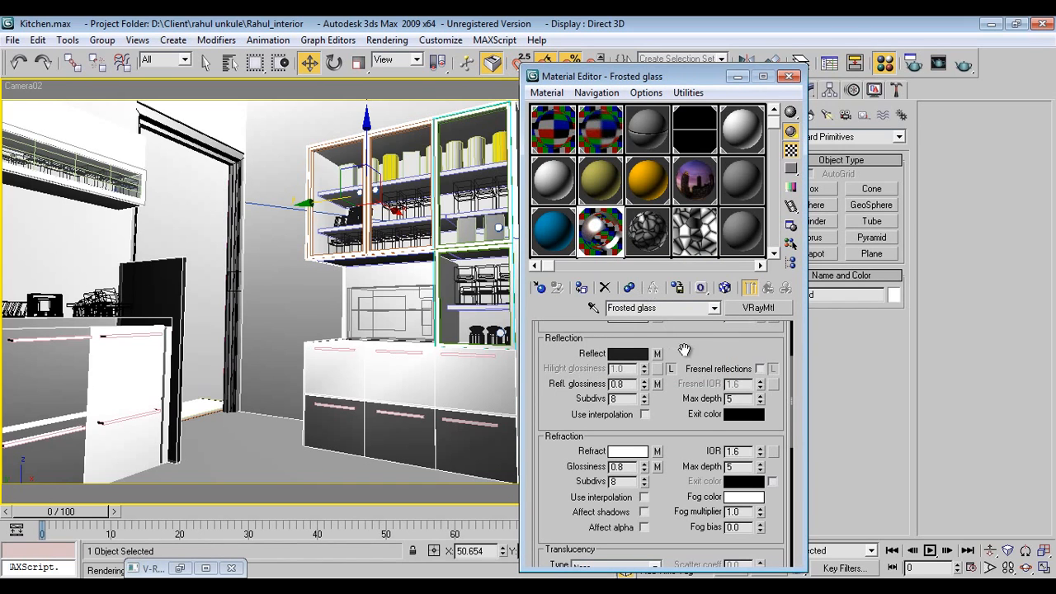
left_click_drag(686, 351, 658, 410)
left_click(646, 370)
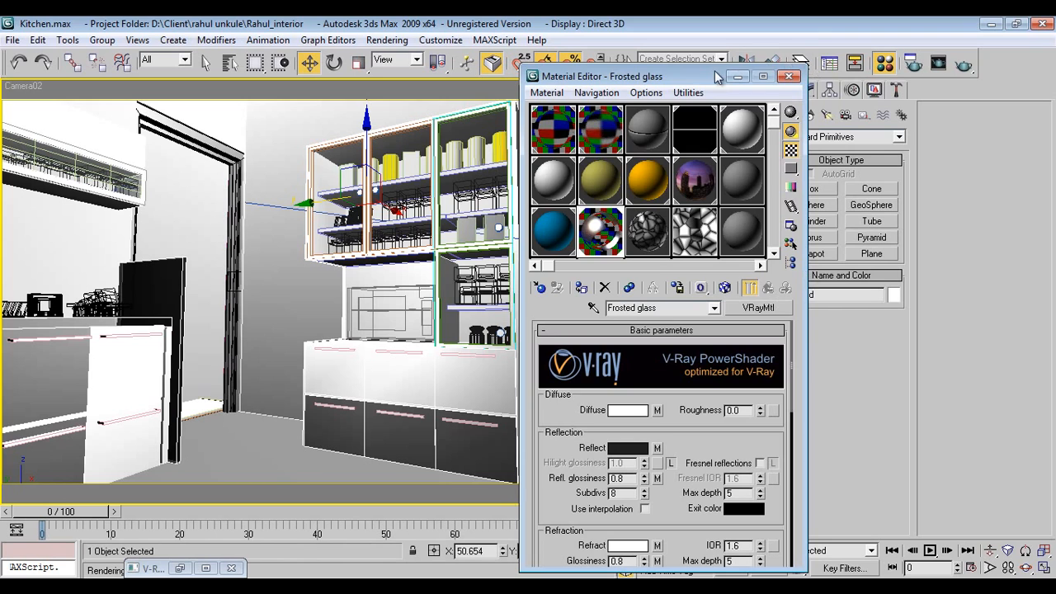
Step: Switch the Camera02 area to render to Region and enlarge it to cover the cabinets, microwave and fridge
left_click_drag(718, 75, 721, 179)
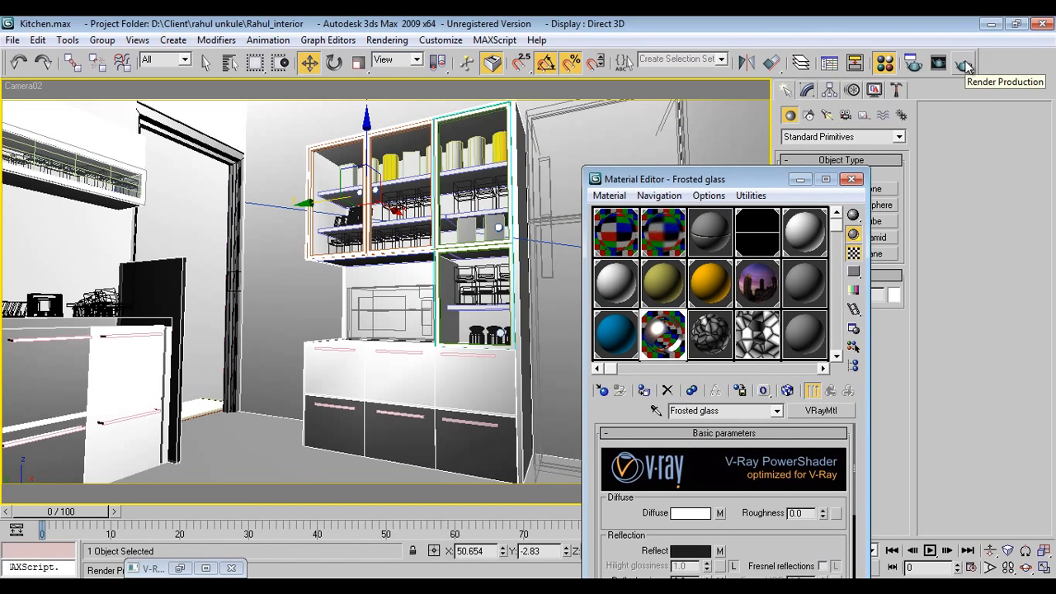
left_click(938, 64)
left_click(242, 140)
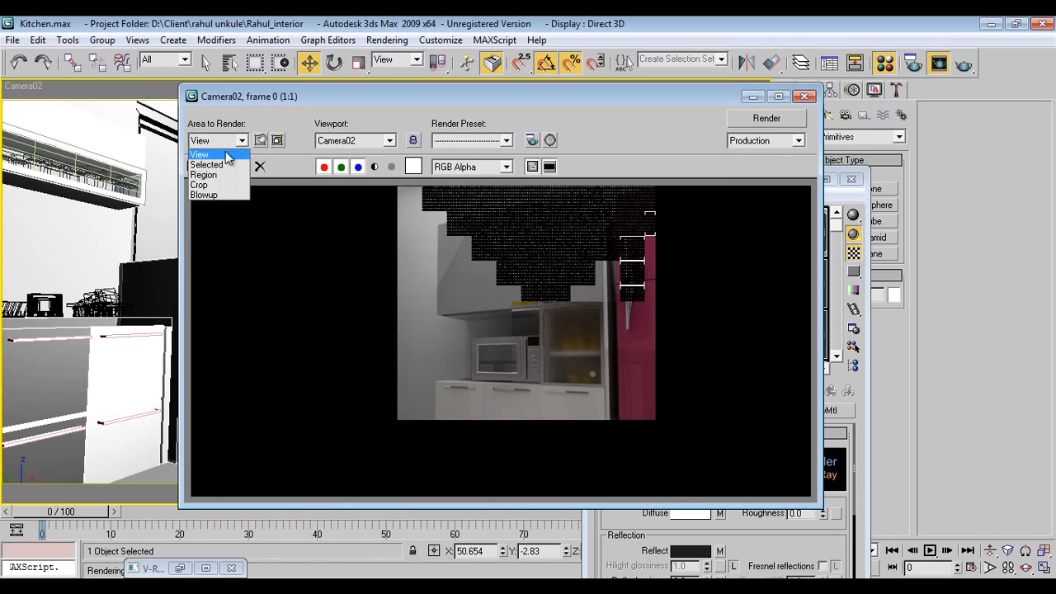
left_click(205, 176)
left_click_drag(614, 359, 393, 242)
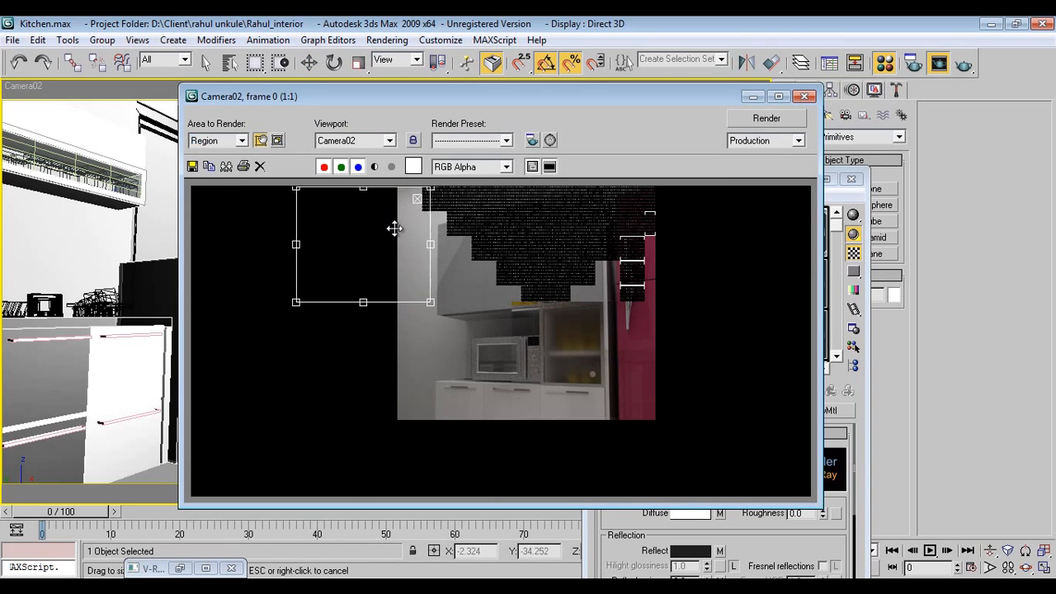
left_click_drag(425, 304, 691, 429)
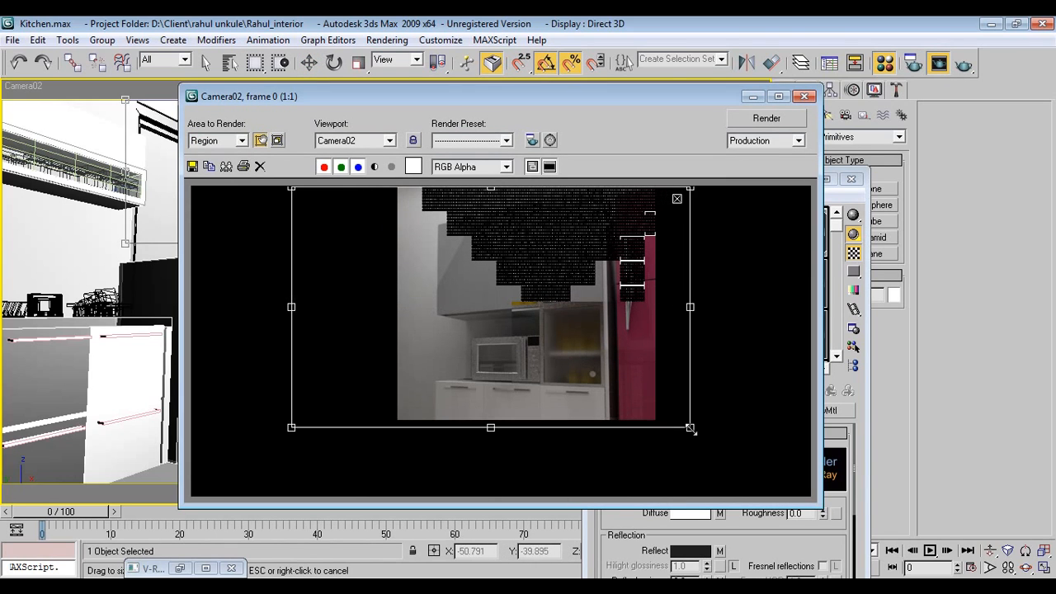
left_click_drag(291, 307, 368, 321)
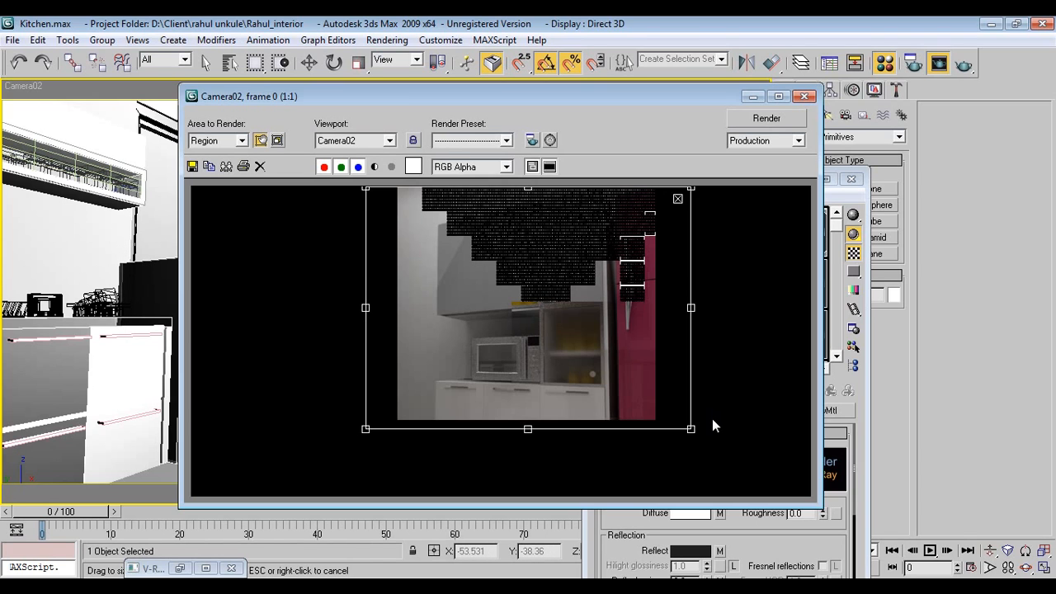
Step: Test-render the enlarged region, cancel the render, set the area back to View and close the frame window
left_click(748, 119)
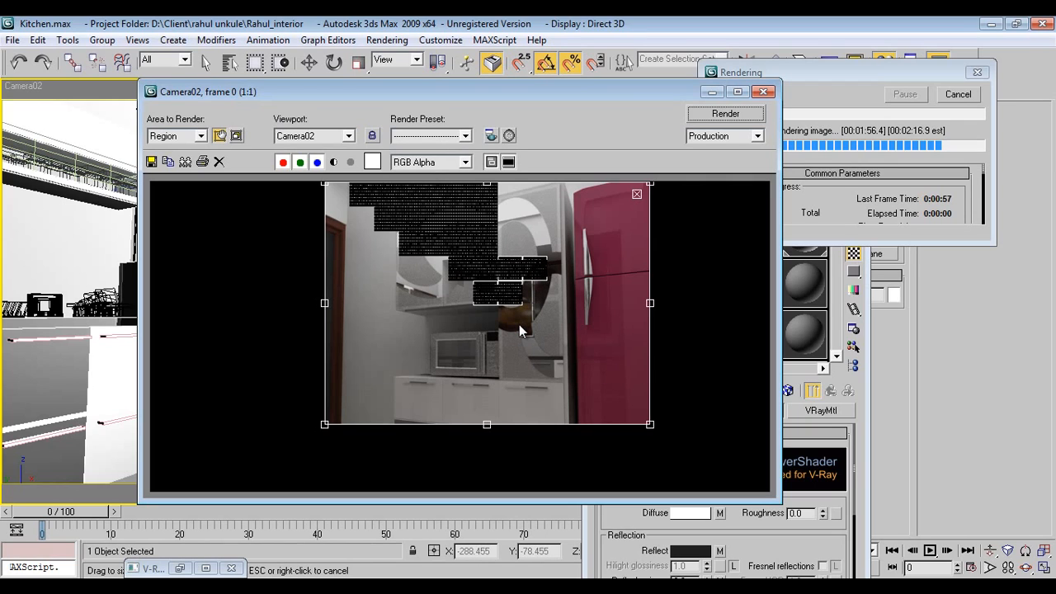
left_click(825, 74)
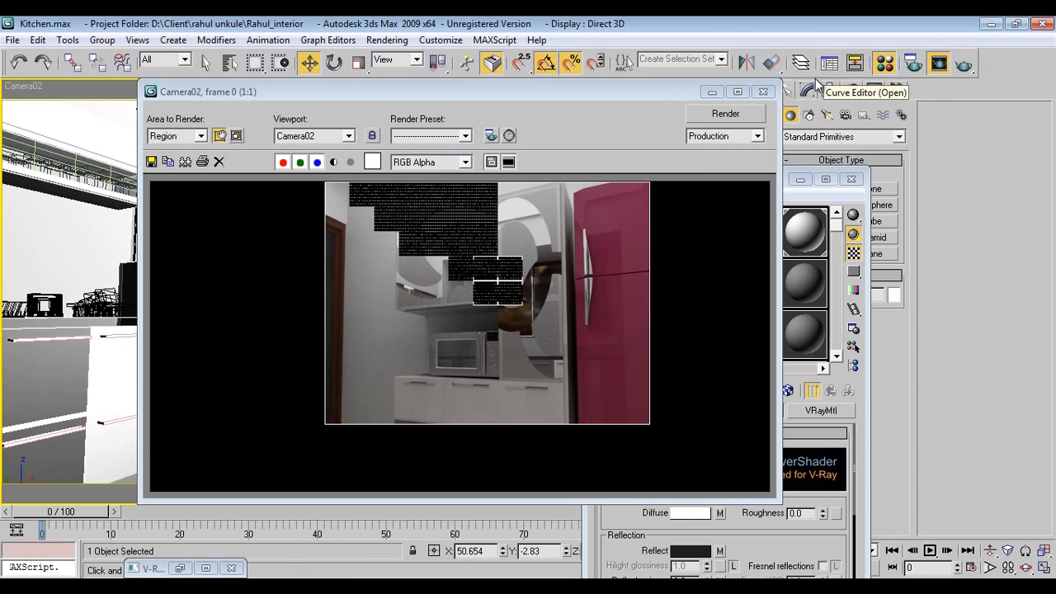
left_click(193, 137)
left_click(177, 149)
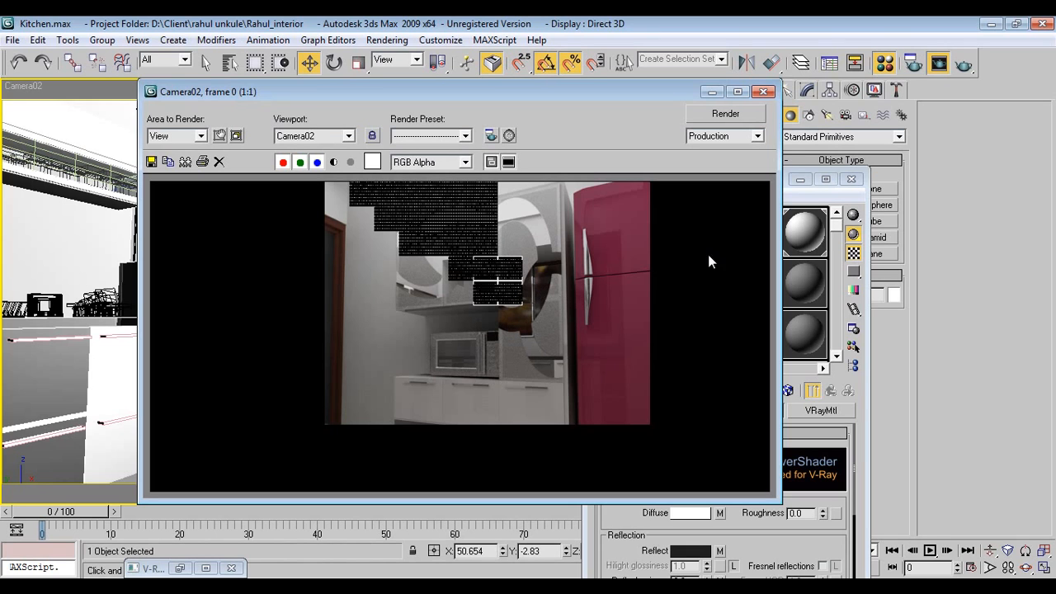
left_click(763, 92)
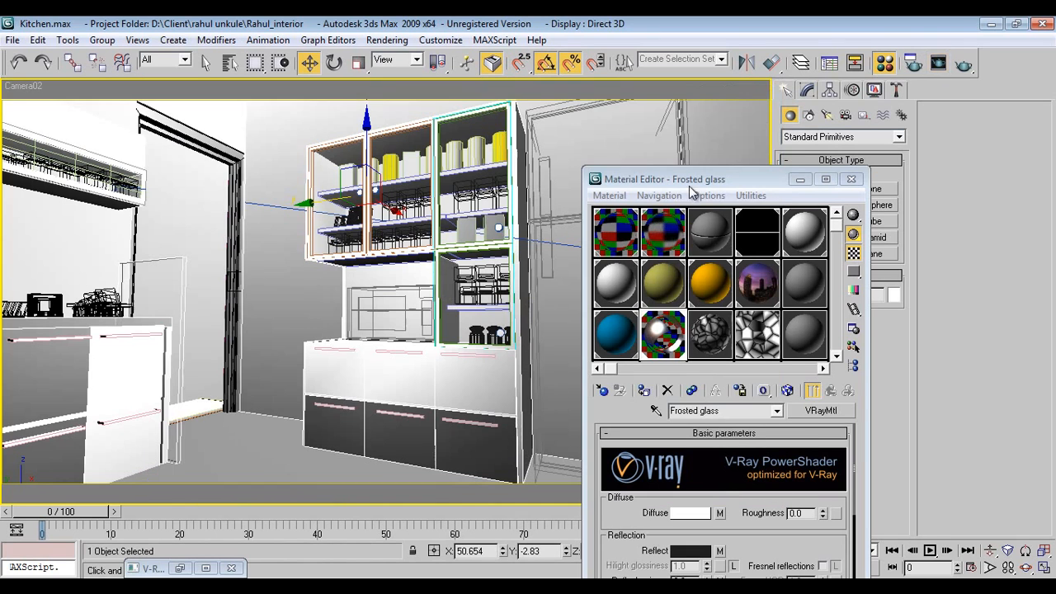
Step: Switch to the ring texture in Photoshop, choose a lighter grey background colour, and fill Layer 1 with it
left_click_drag(679, 187, 728, 101)
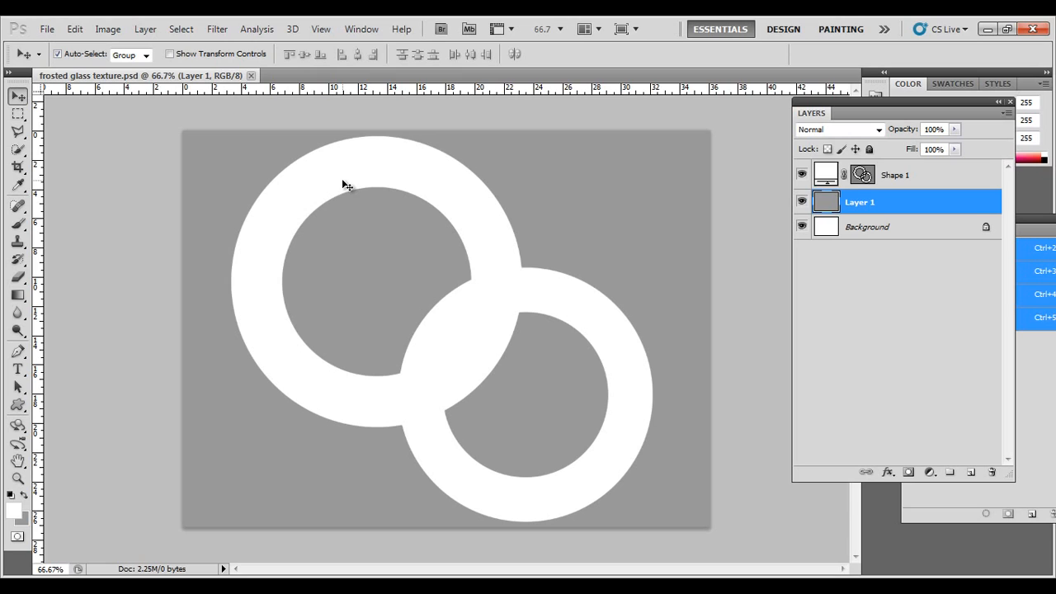
left_click(21, 520)
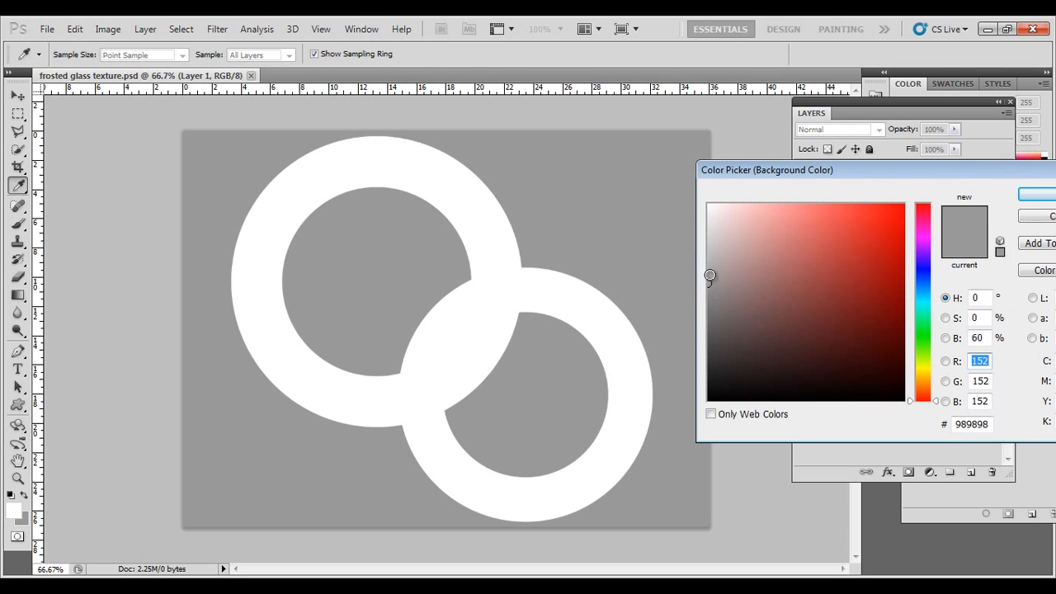
left_click_drag(709, 276, 708, 255)
left_click(1036, 194)
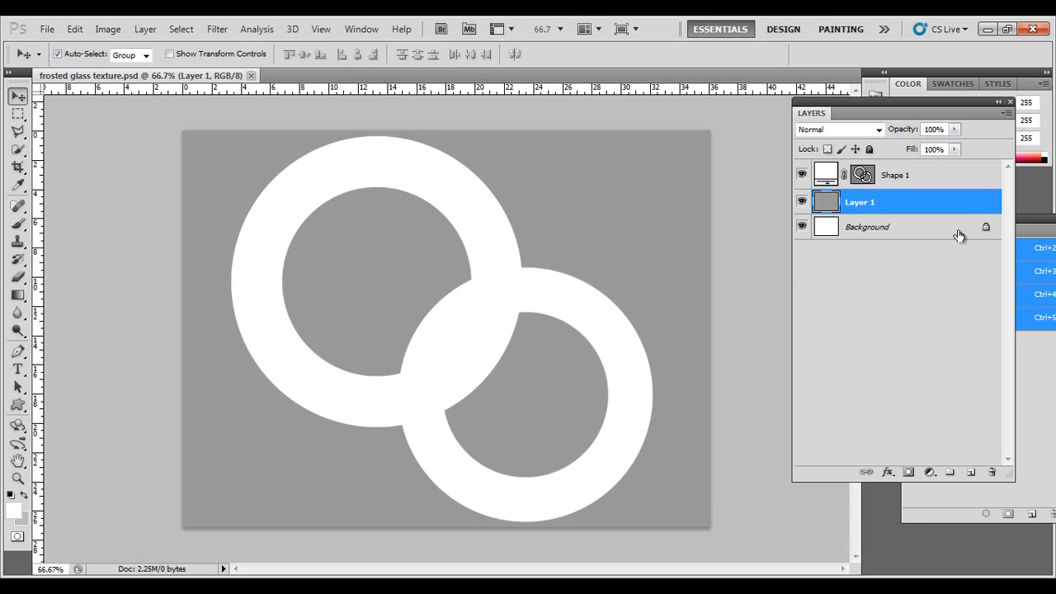
key("ctrl+BackSpace")
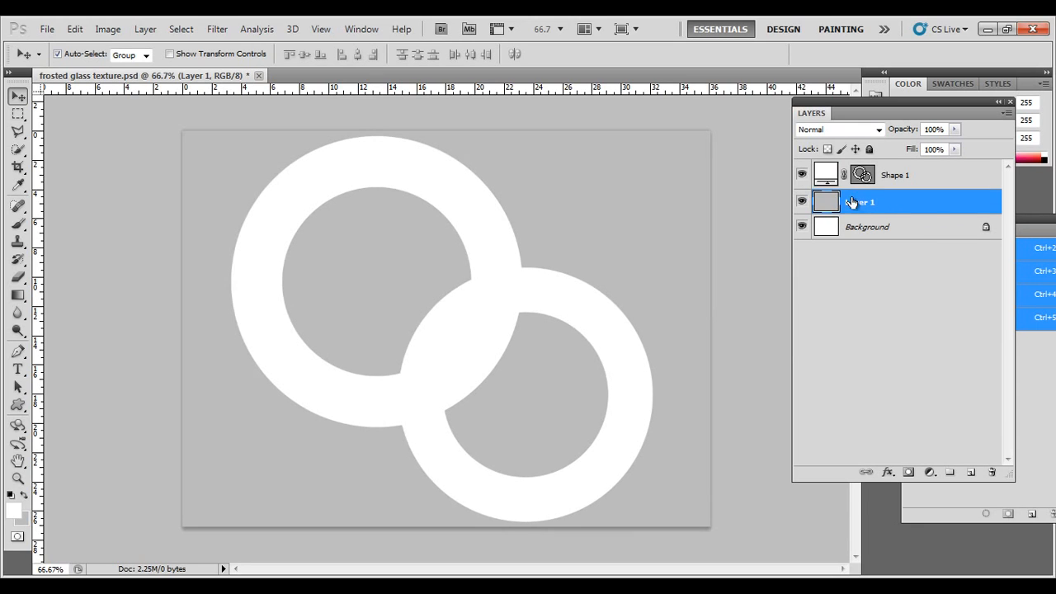
Step: Hide the Shape 1 ring layer so that only the plain grey background is displayed
left_click(802, 174)
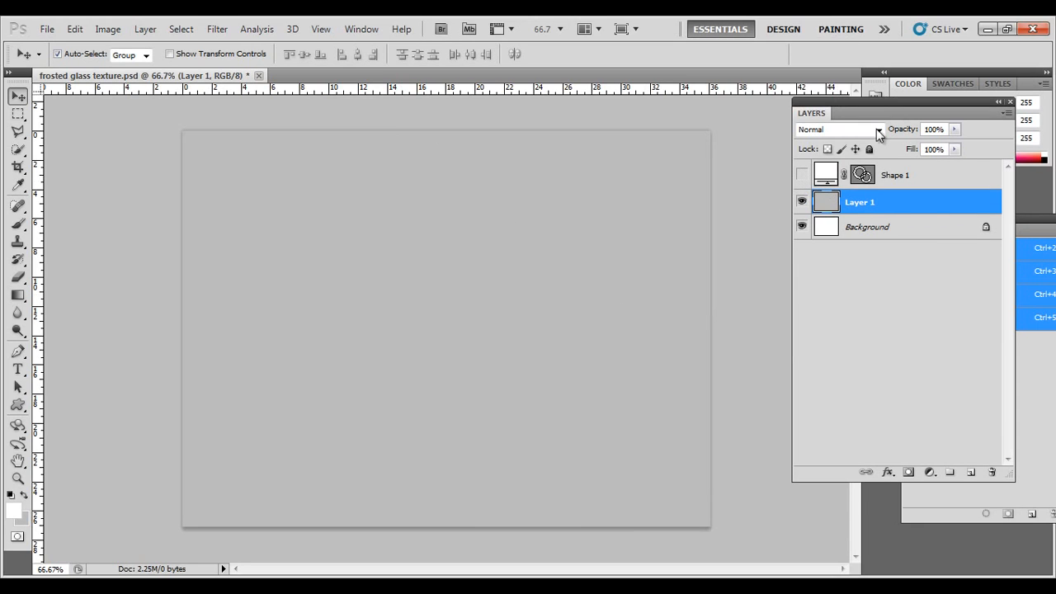
left_click(47, 29)
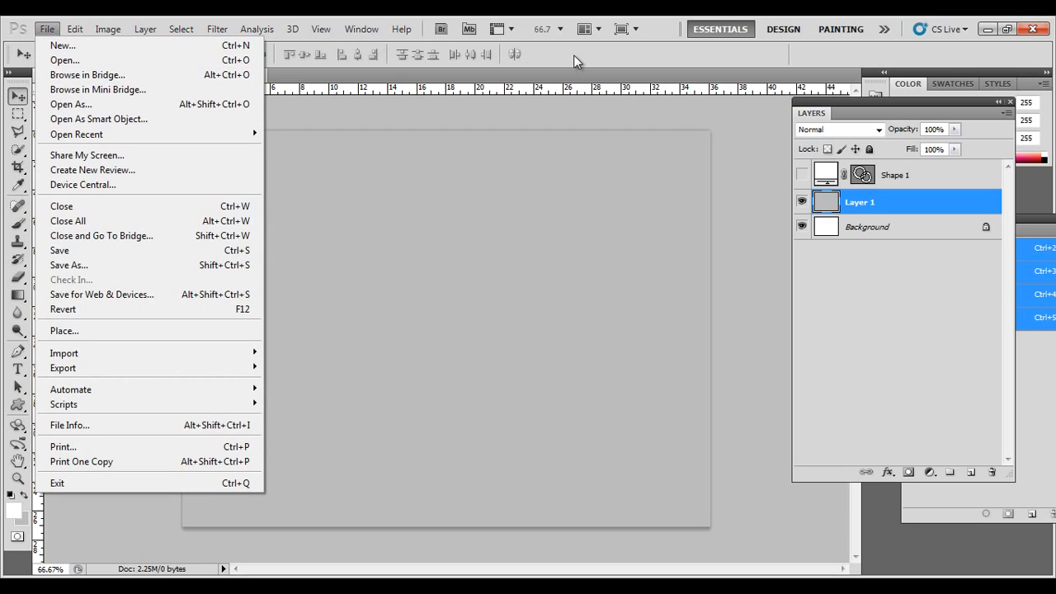
left_click(575, 56)
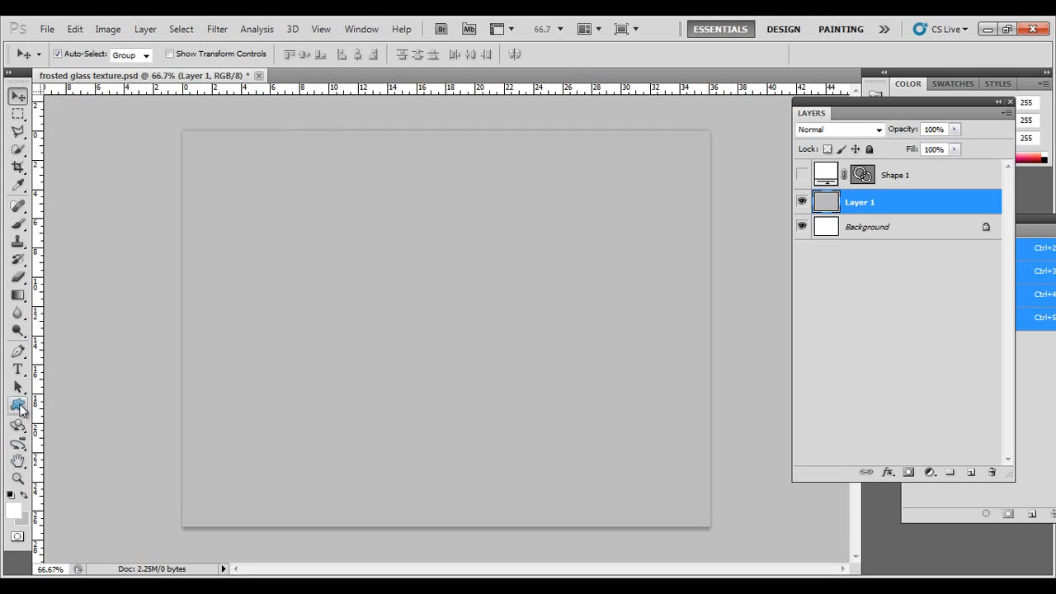
Step: Choose the flower-with-leafy-stem silhouette as the shape for the Custom Shape tool
left_click(18, 404)
left_click(321, 54)
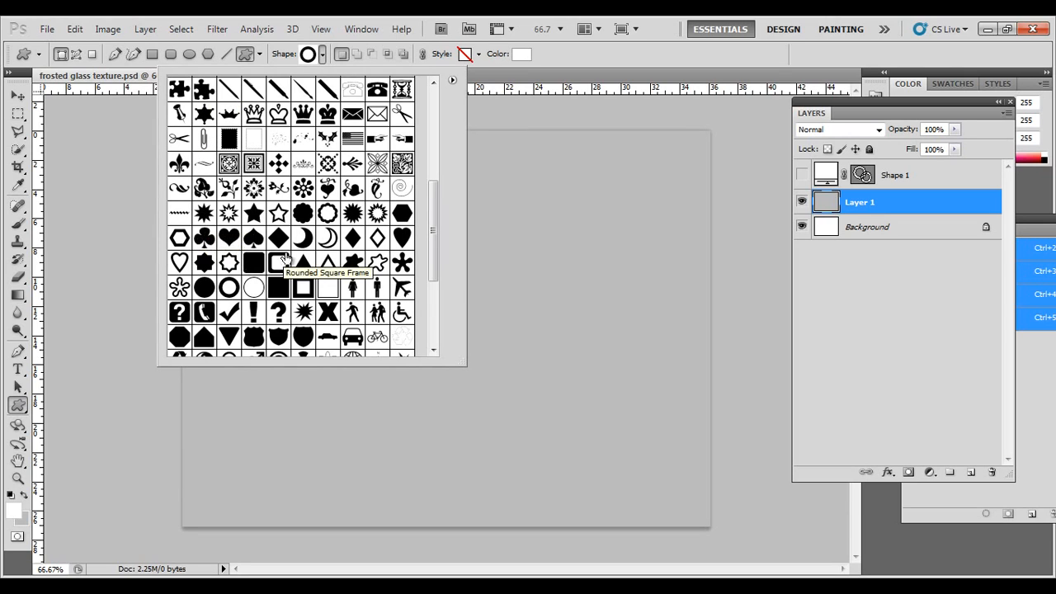
scroll(289, 261, "down", 1)
scroll(289, 261, "down", 5)
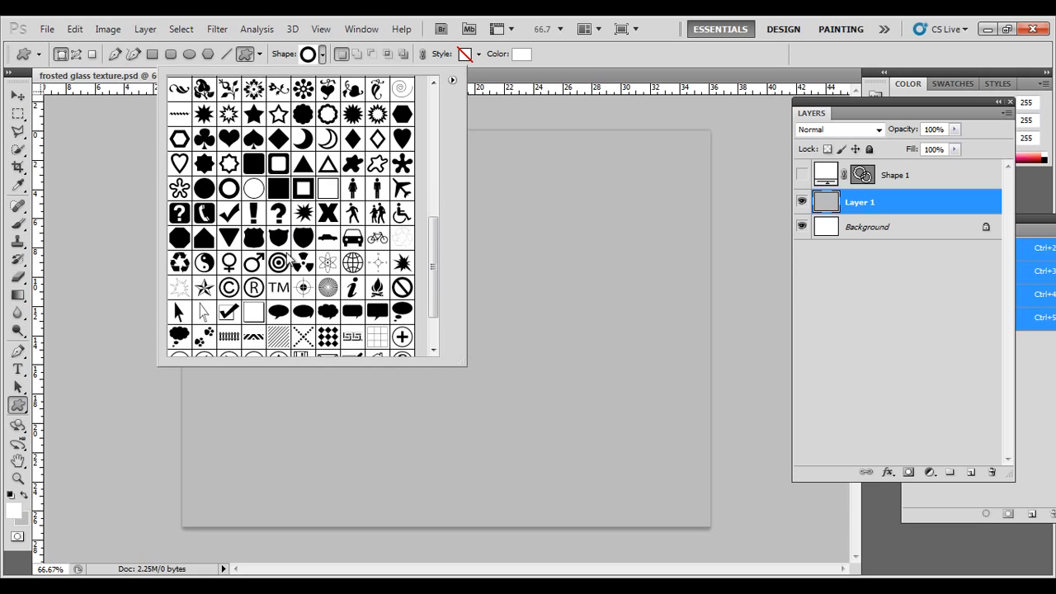
scroll(289, 261, "down", 1)
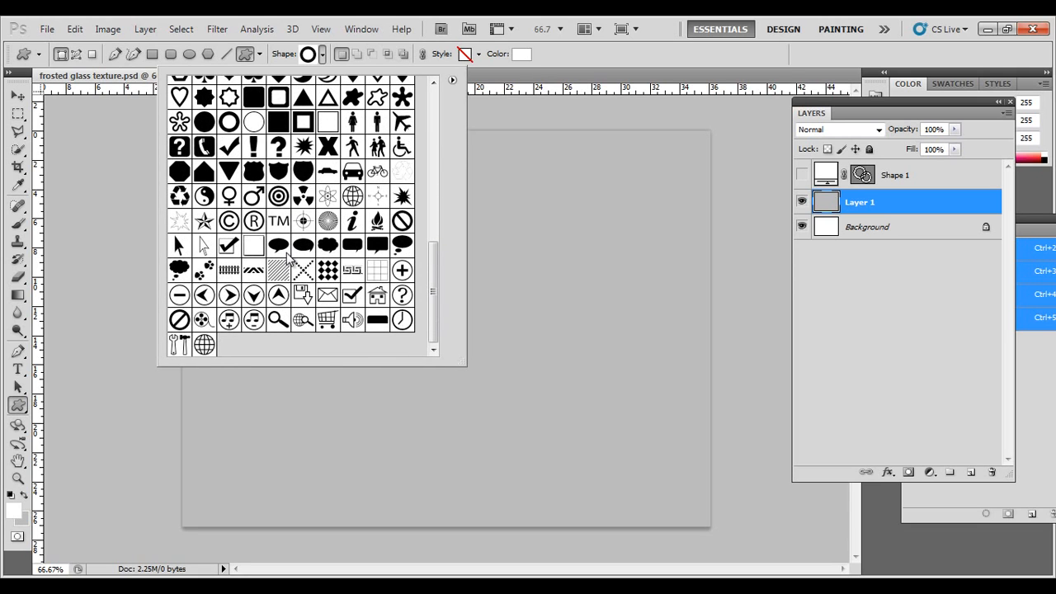
scroll(289, 261, "up", 8)
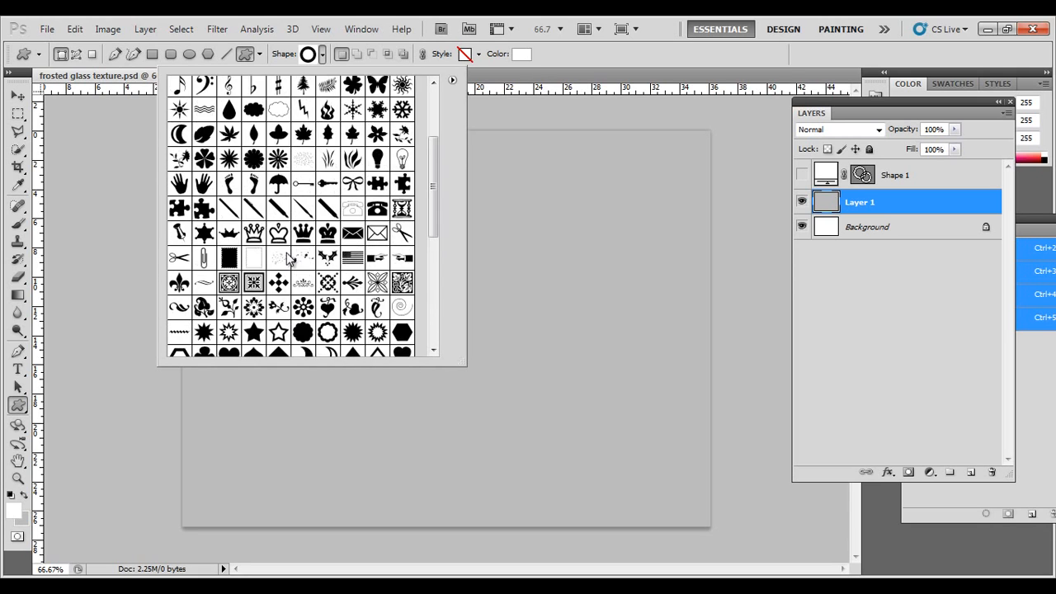
scroll(288, 259, "up", 5)
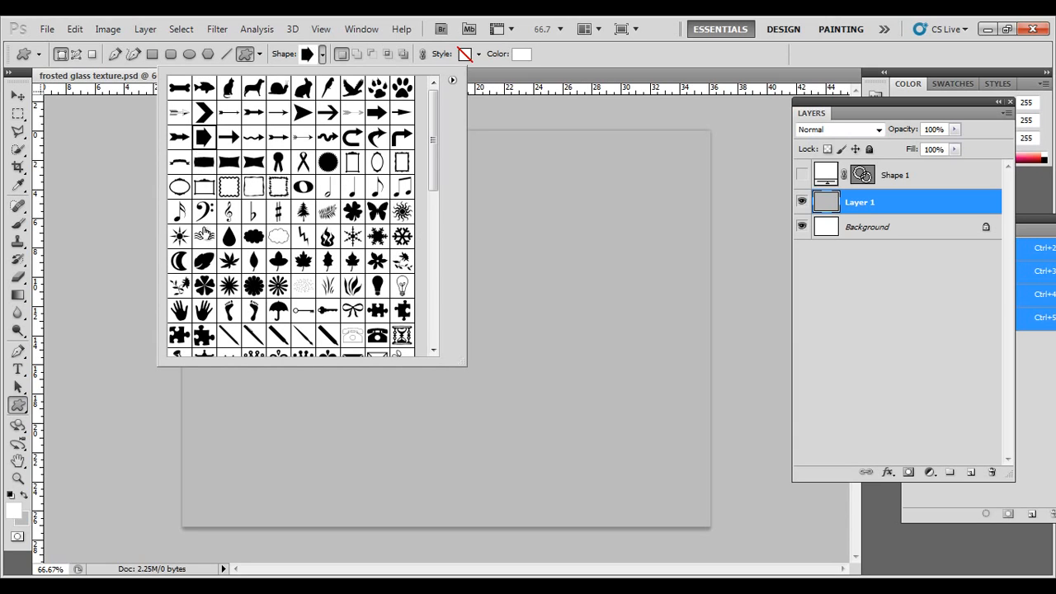
left_click(204, 261)
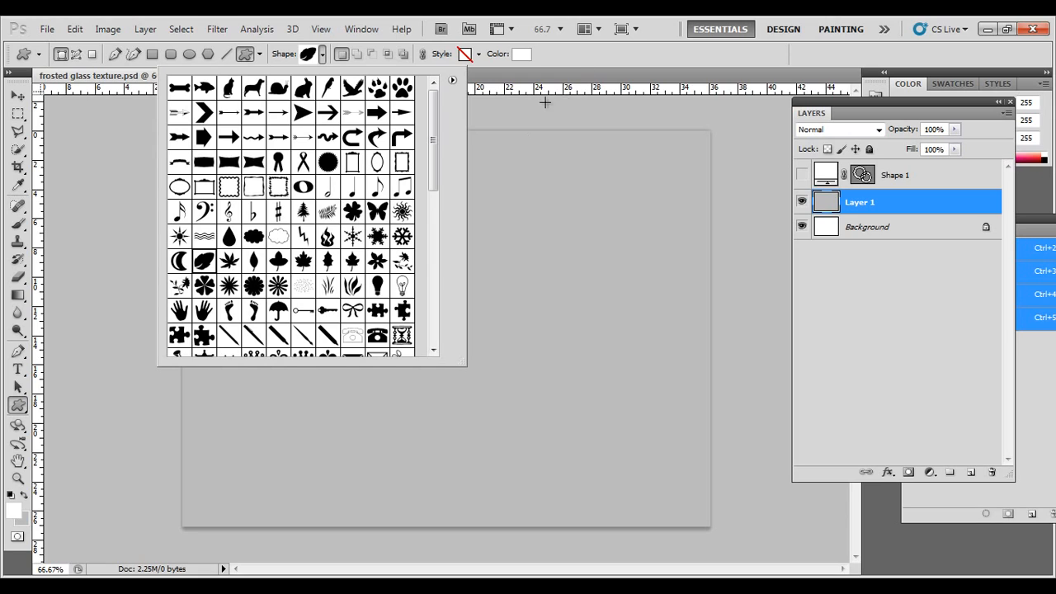
left_click(401, 213)
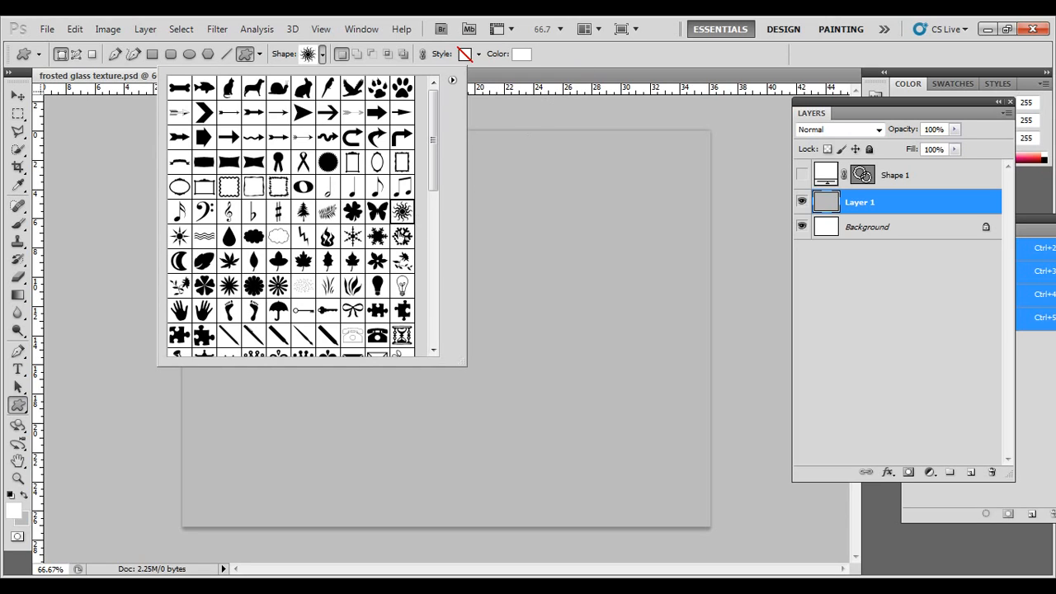
left_click(402, 263)
left_click(536, 81)
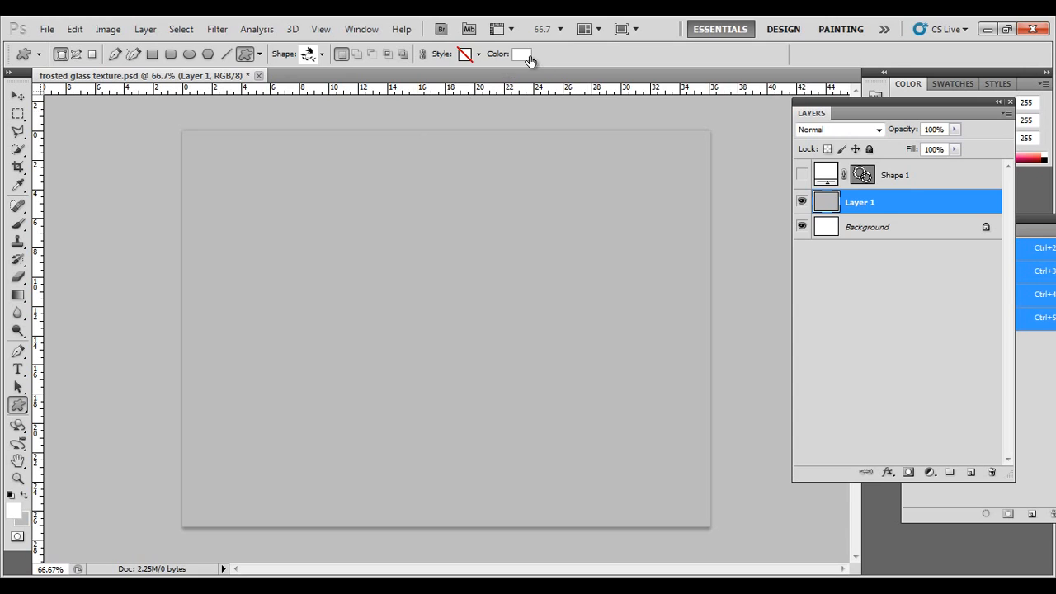
Step: Set the custom shape's colour to light grey, RGB 215, 215, 215 (d7d7d7)
left_click(522, 53)
left_click(708, 235)
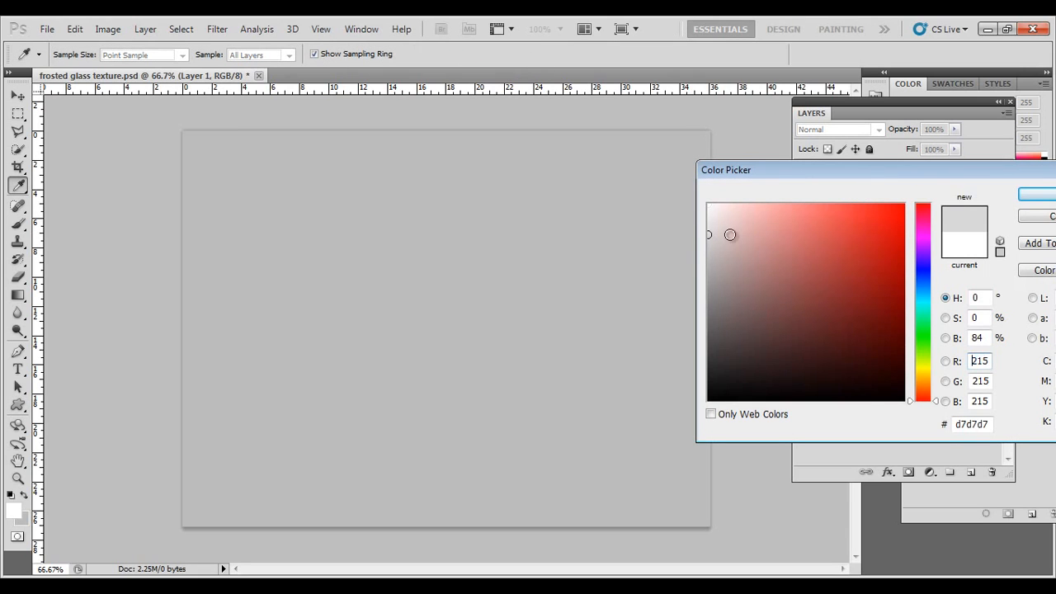
left_click(1031, 195)
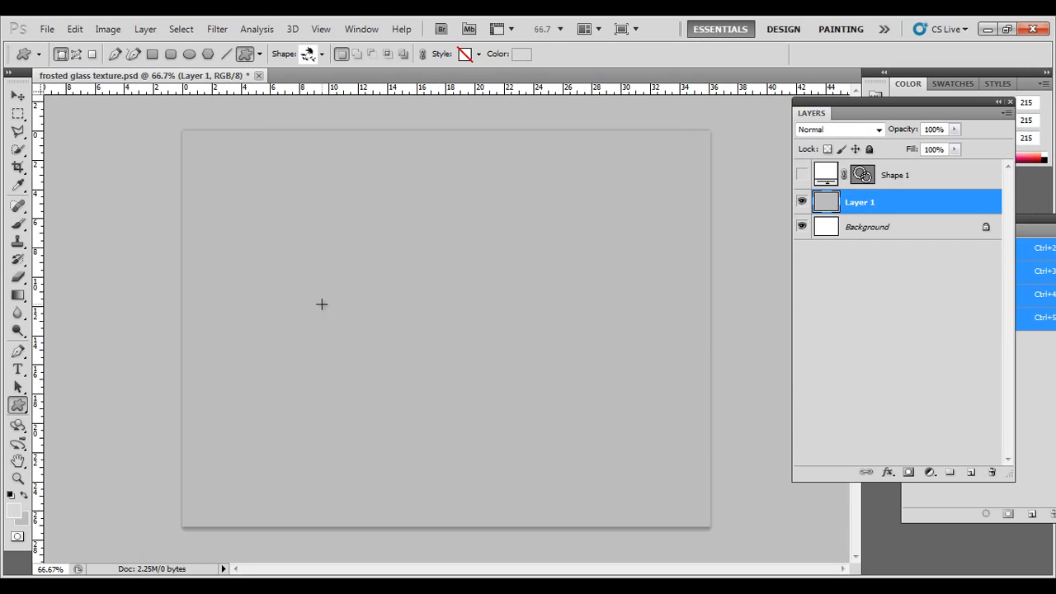
Step: Draw the flower across the middle of the canvas, undo it, and redraw it smaller near the canvas's upper-left corner
left_click_drag(274, 222, 520, 437)
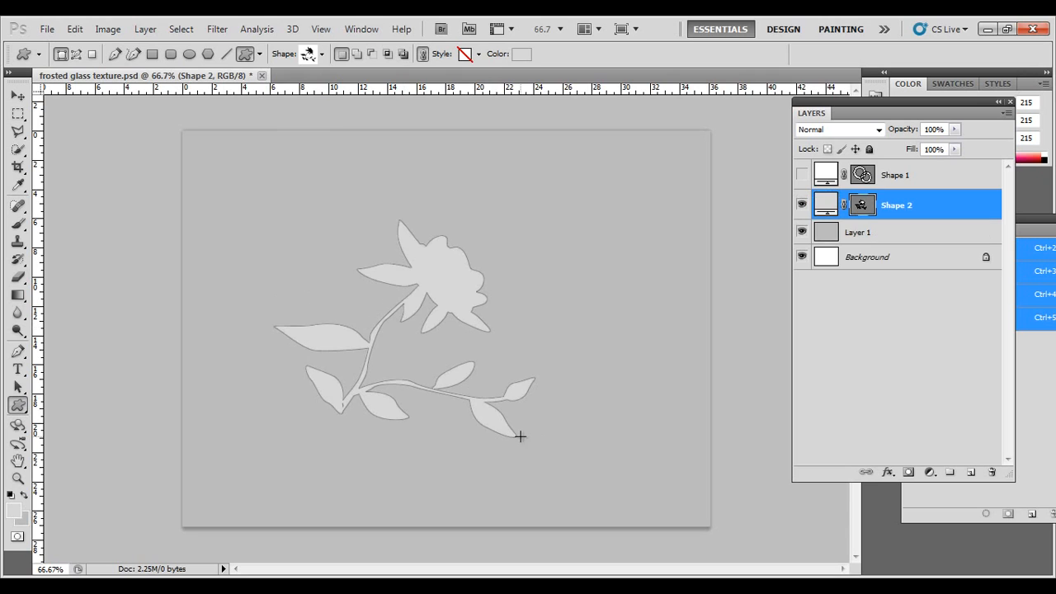
key("ctrl+z")
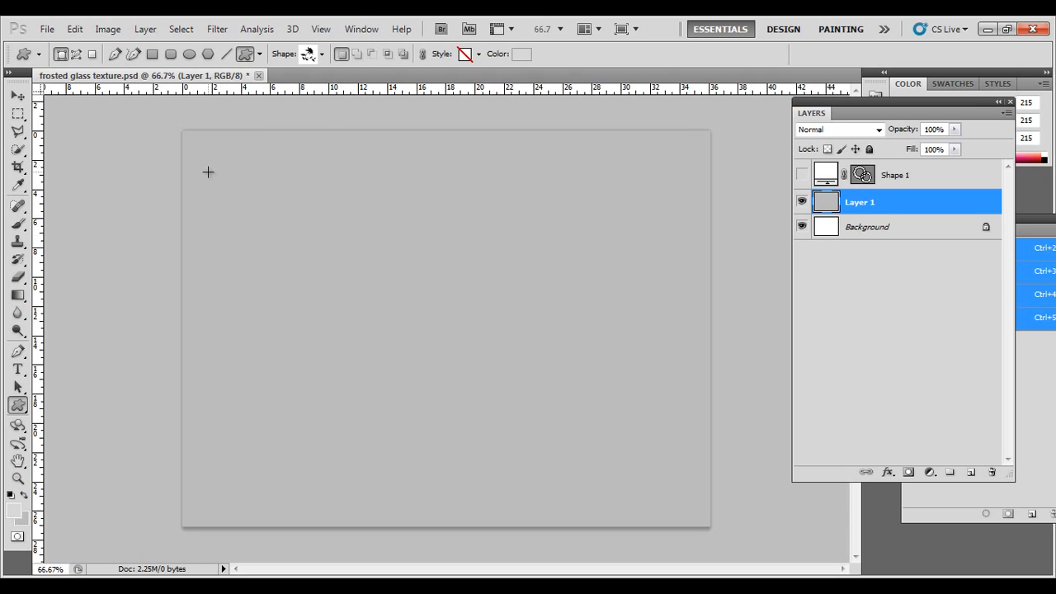
left_click_drag(208, 172, 365, 360)
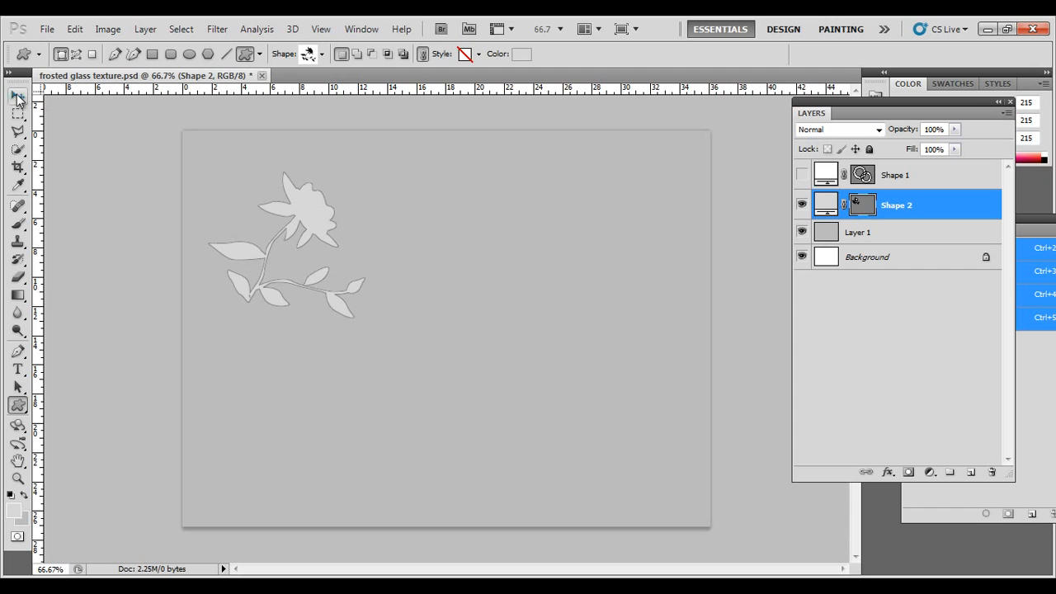
Step: Duplicate the flower with the Move tool until five staggered flowers cover the left half of the canvas
left_click(18, 97)
left_click_drag(310, 211, 427, 328)
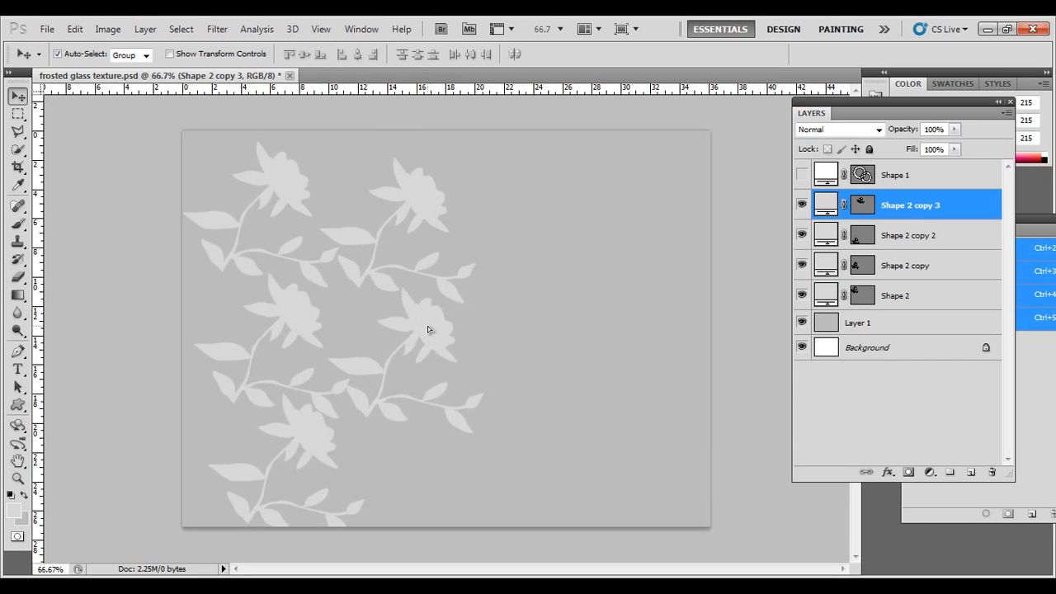
key("ctrl+j")
Step: Select all five flower layers together and copy the group to the canvas's right half, and again over its lower edge
key("alt+shift+bracketleft")
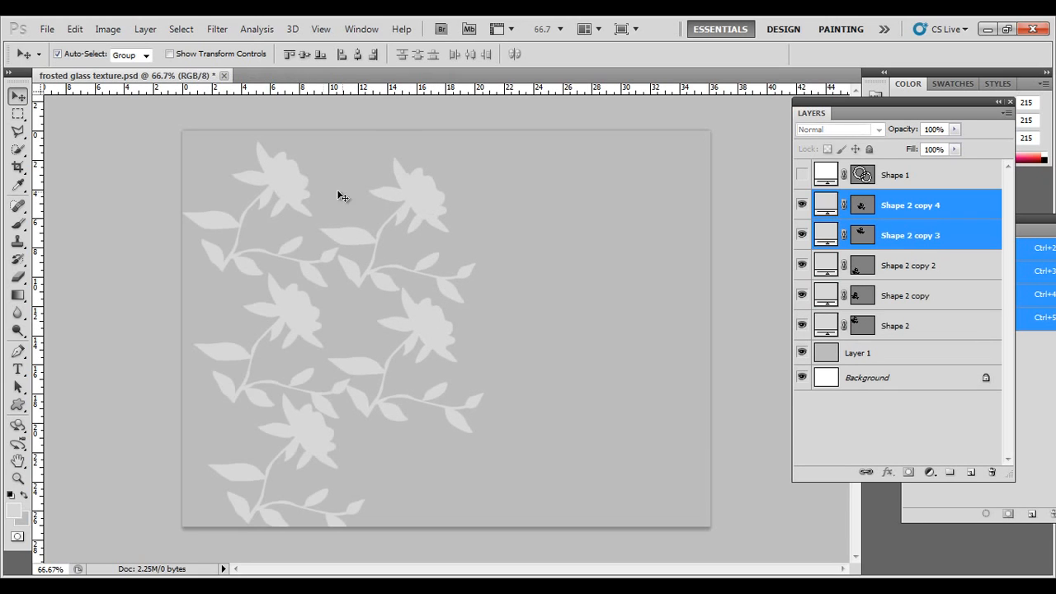
left_click(289, 183, "shift")
left_click(292, 315, "shift")
left_click(307, 424, "shift")
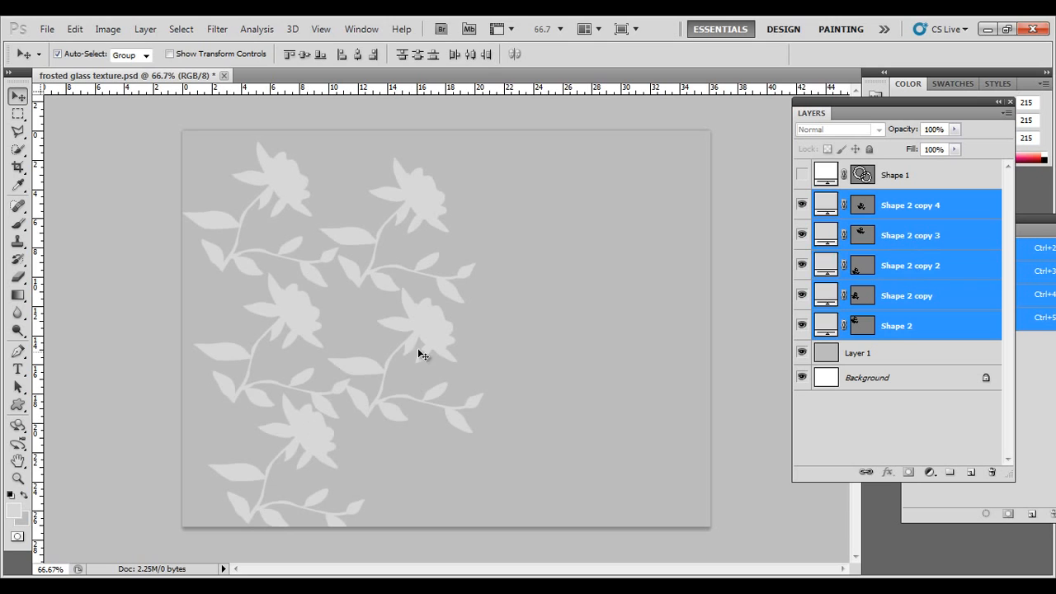
left_click_drag(597, 314, 673, 311, "alt")
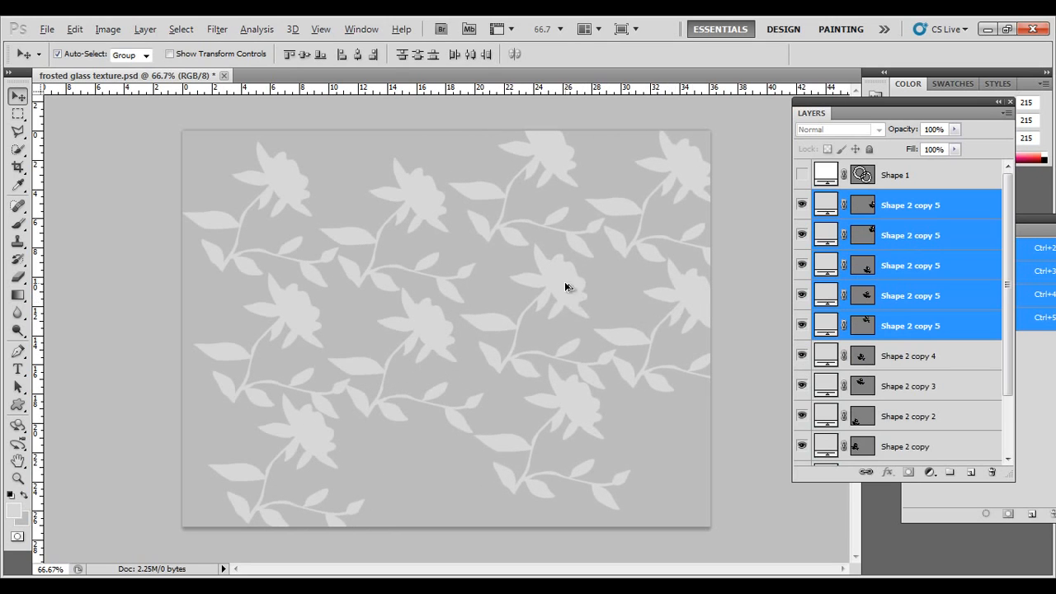
left_click_drag(564, 281, 729, 449, "alt")
Step: Reposition individual flowers across the canvas to even out the spacing of the pattern
left_click(495, 353)
left_click_drag(573, 425, 578, 443)
left_click(559, 314)
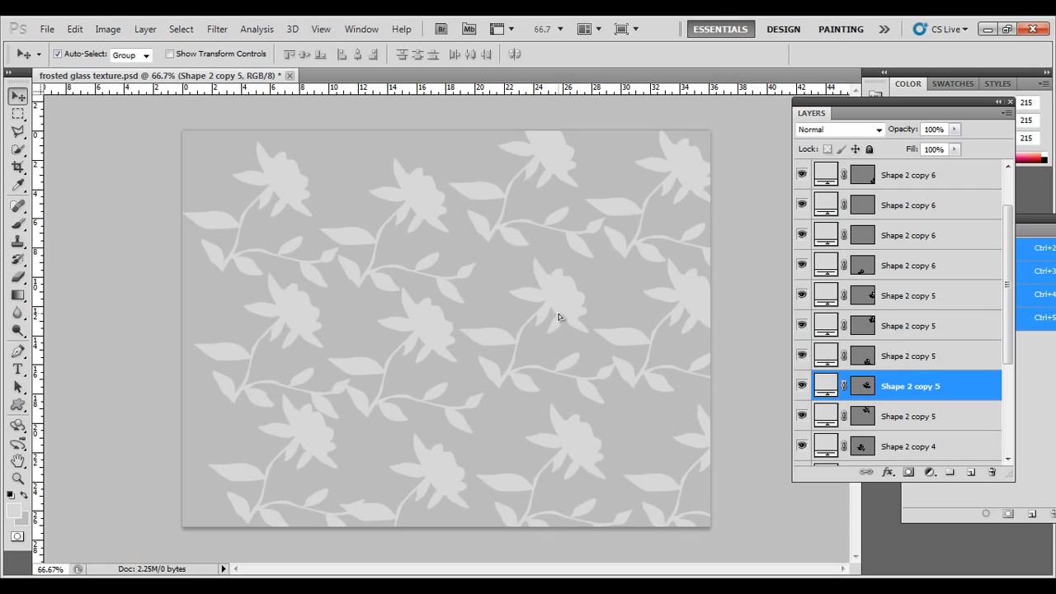
left_click_drag(695, 306, 697, 330)
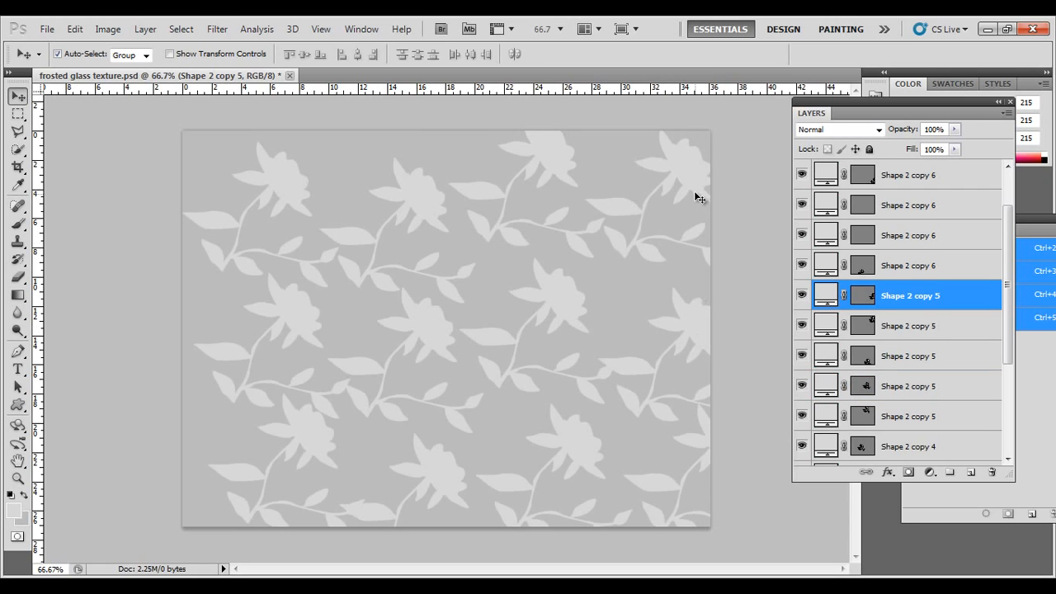
left_click_drag(696, 196, 700, 199)
left_click_drag(551, 164, 578, 142)
left_click_drag(537, 274, 561, 246)
left_click_drag(430, 200, 447, 175)
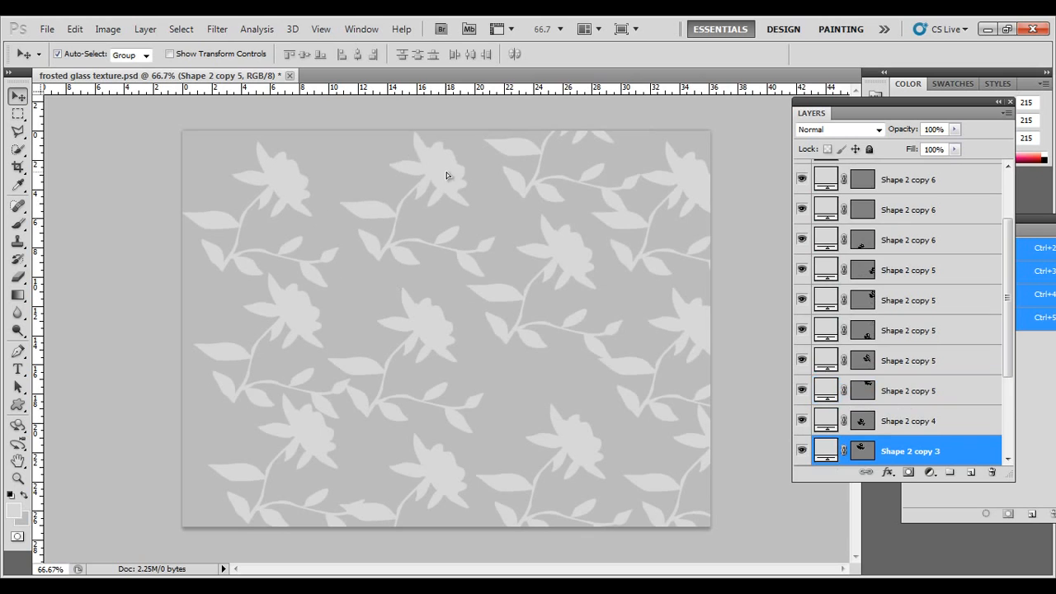
left_click_drag(305, 181, 298, 180)
left_click_drag(287, 311, 289, 305)
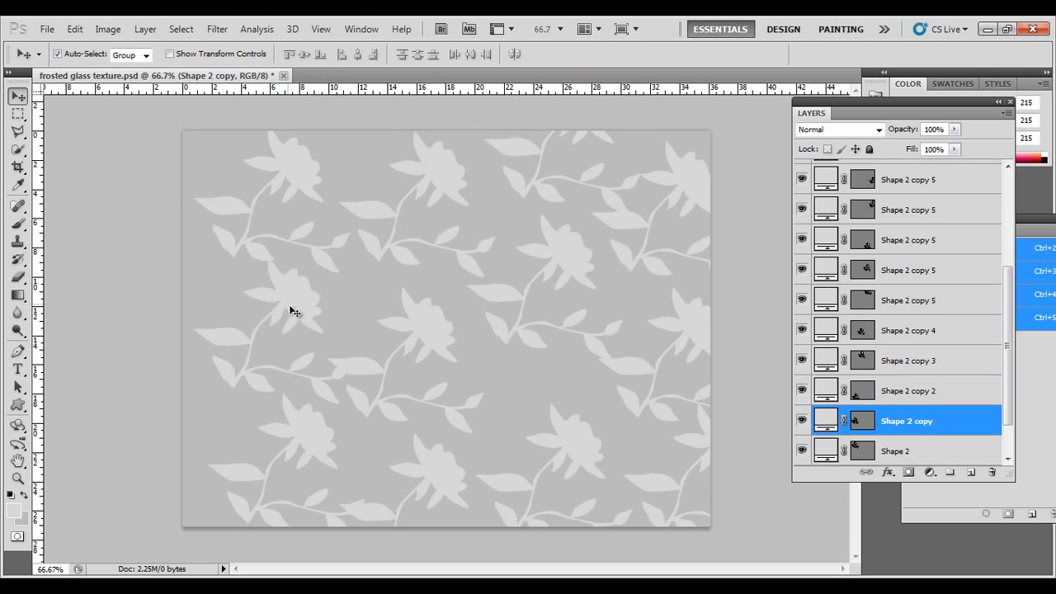
Step: Save the flower pattern as a JPEG over frosted glass texture.jpg in the youtube folder, with Maximum quality 12 and Baseline ("Standard") format
left_click(39, 32)
left_click(69, 265)
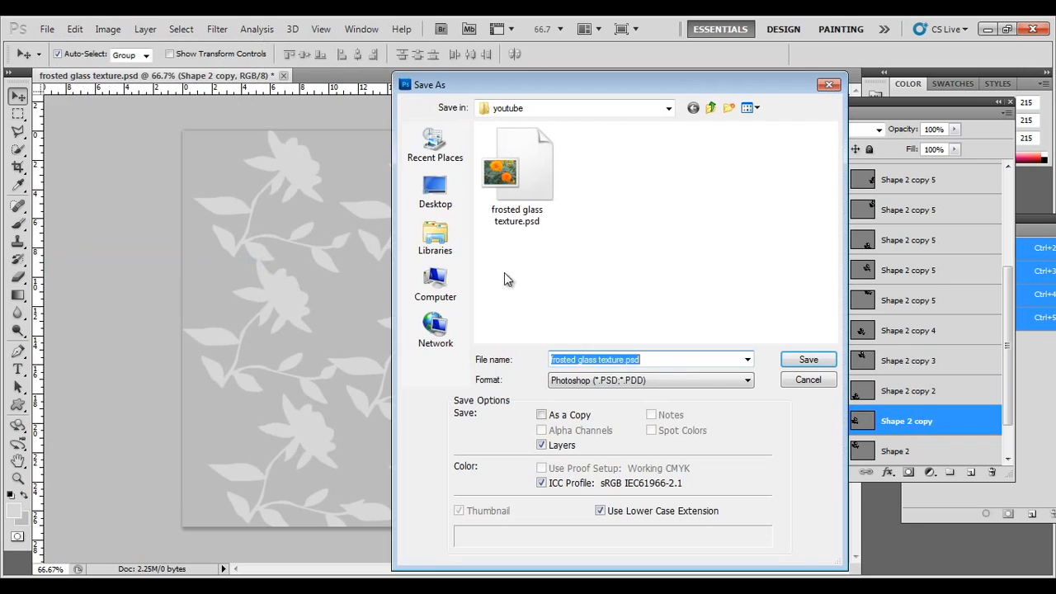
left_click(662, 380)
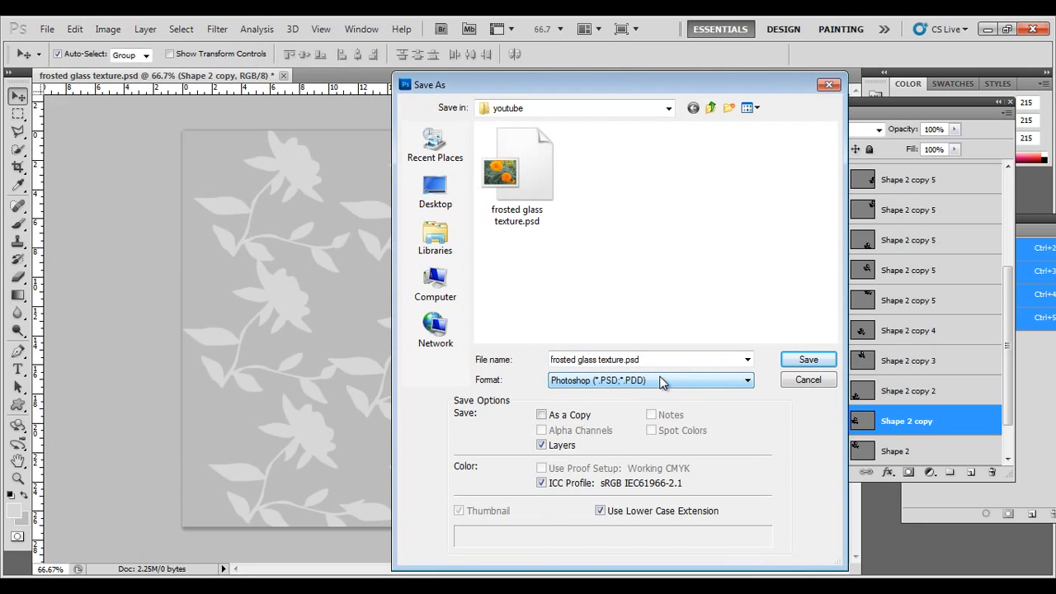
key("j")
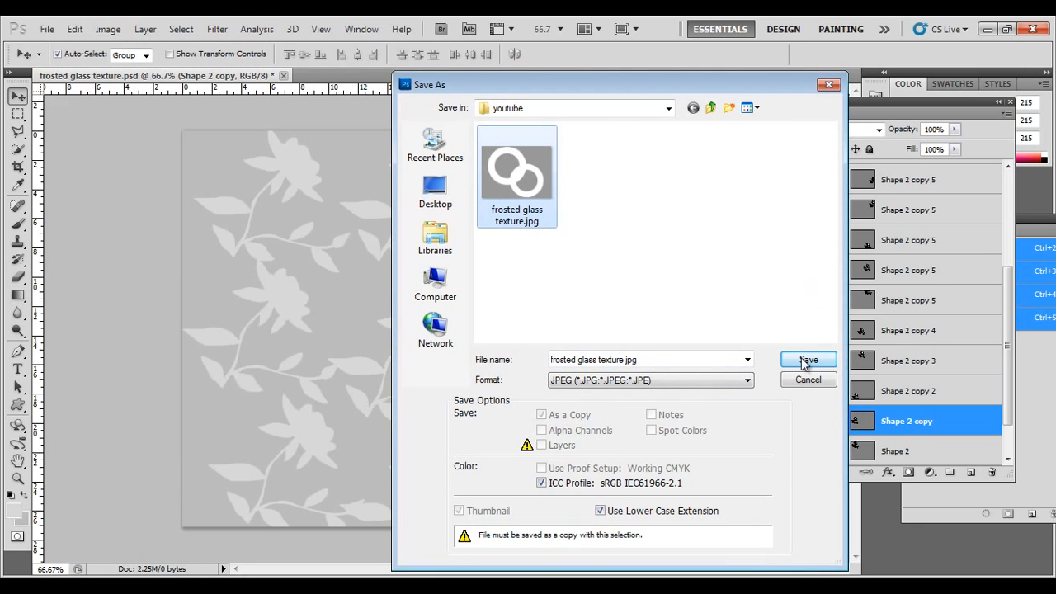
left_click(805, 362)
left_click(495, 245)
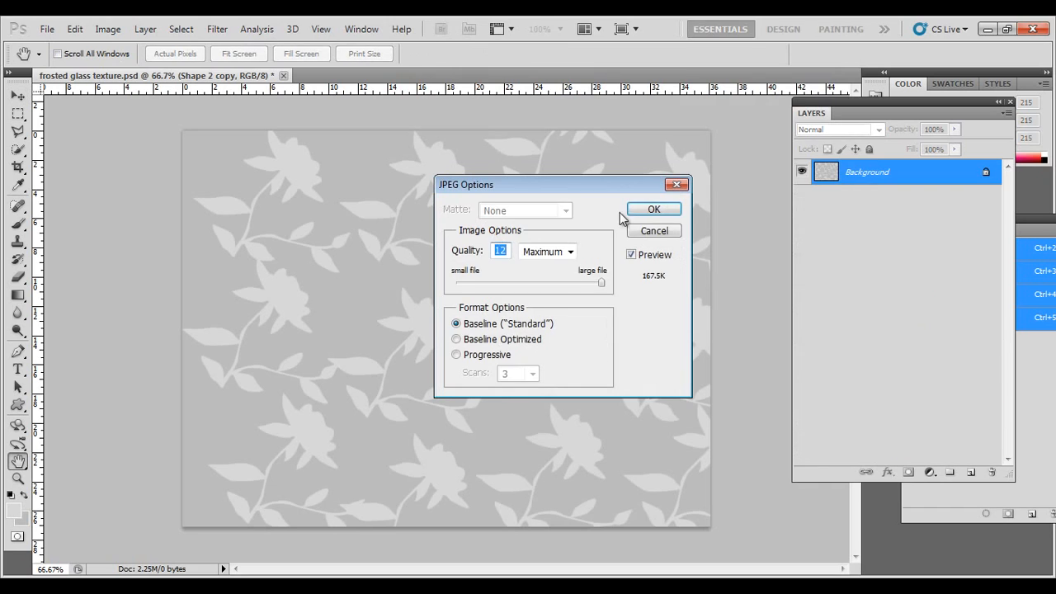
left_click(666, 209)
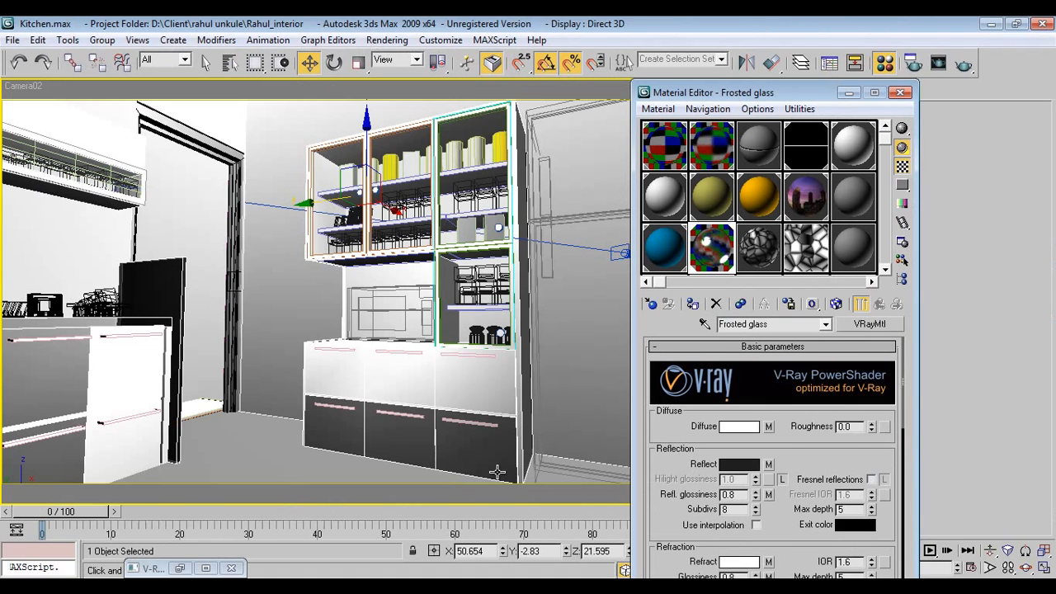
Step: Switch to 3ds Max, preview the Frosted glass material enlarged, clear its reflection colour map, and close the preview
double_click(718, 252)
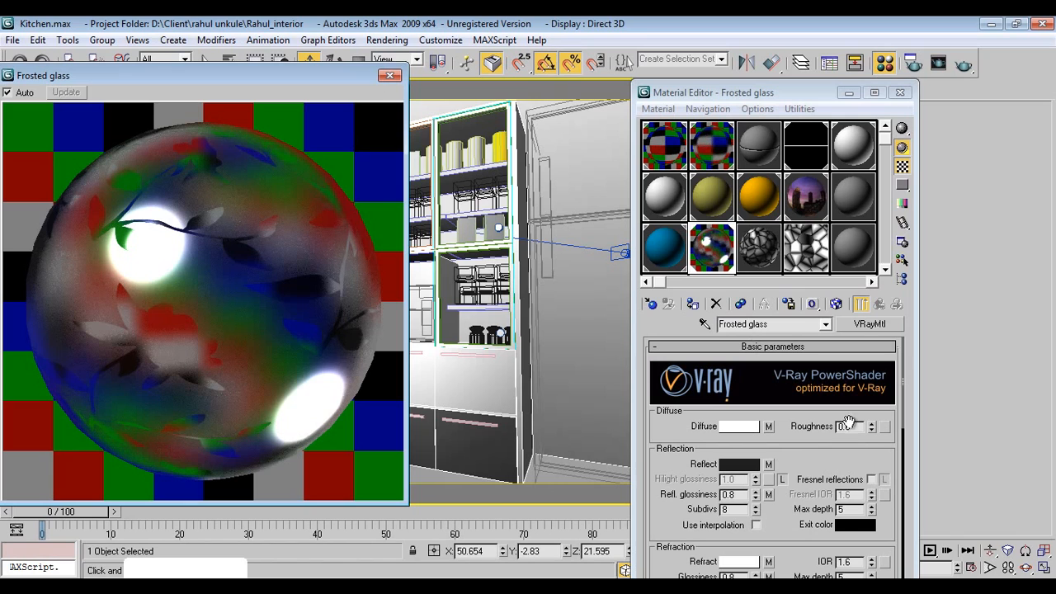
right_click(768, 466)
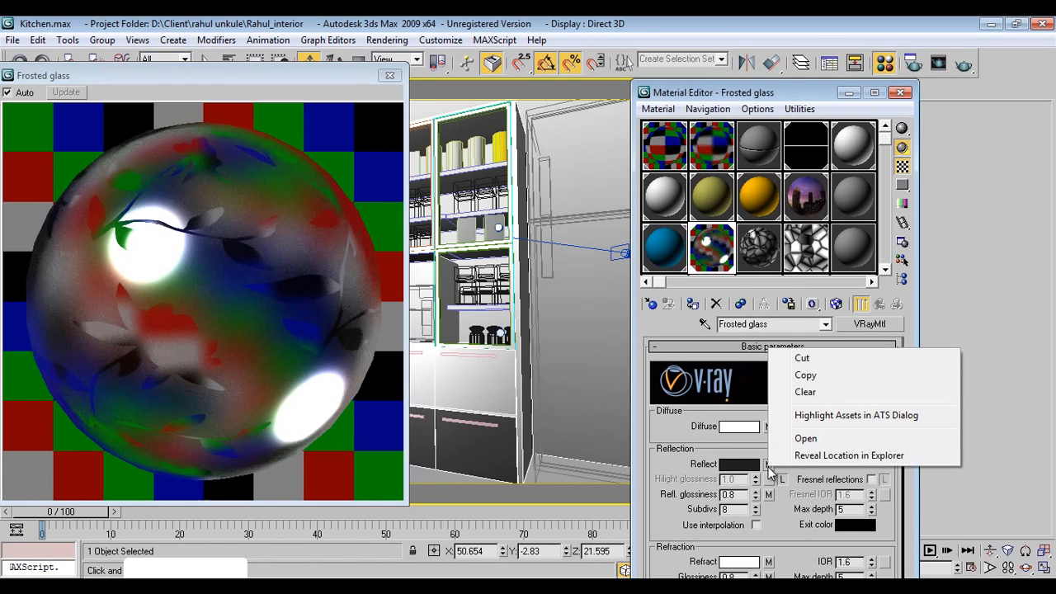
left_click(807, 392)
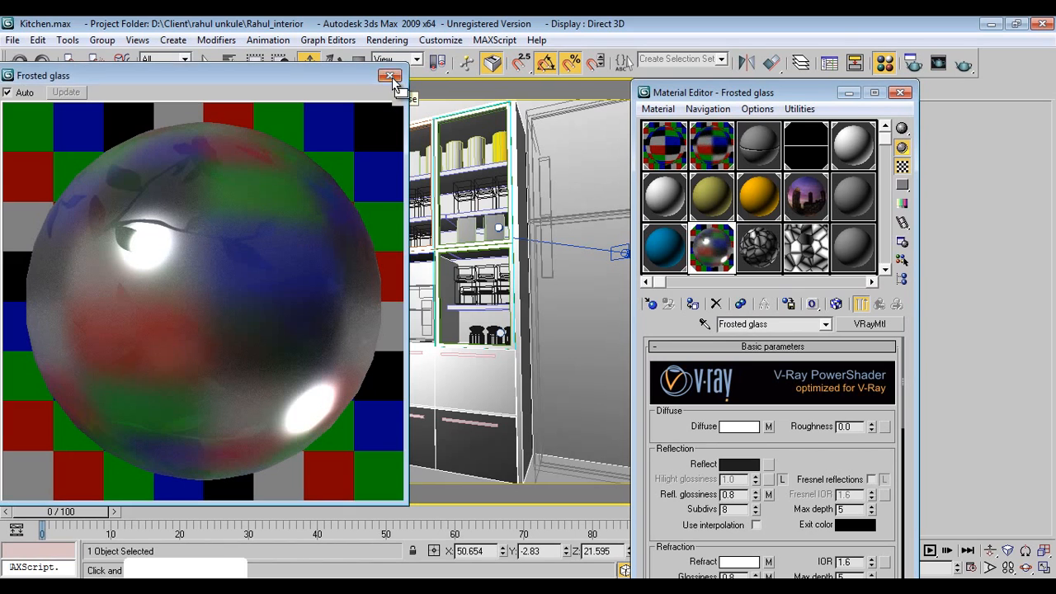
left_click(390, 77)
Step: Darken the Frosted glass reflection colour to a near-black grey and open its reflection glossiness value for editing
left_click(733, 465)
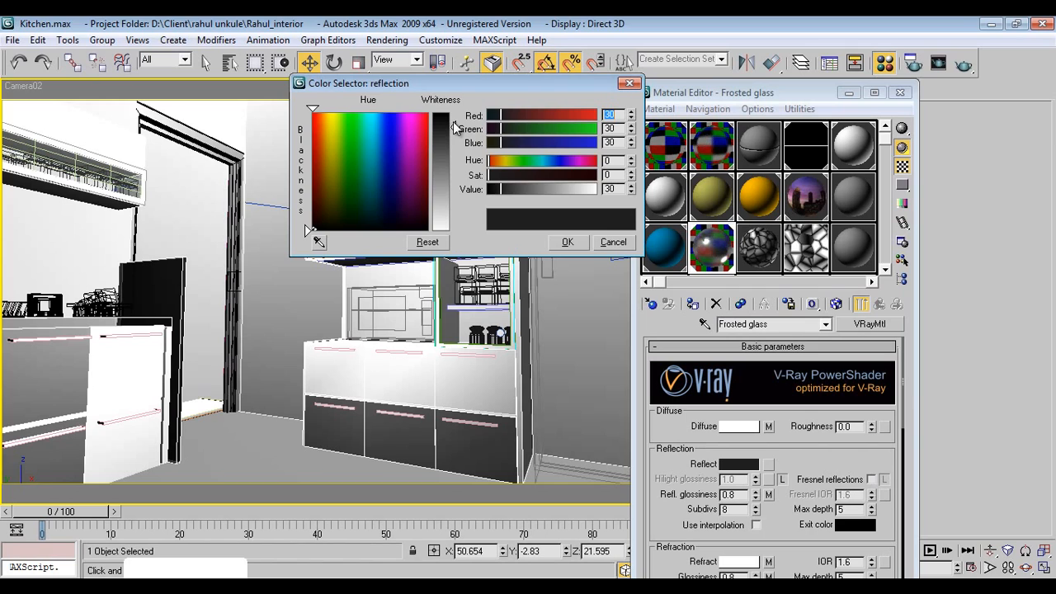
left_click(567, 242)
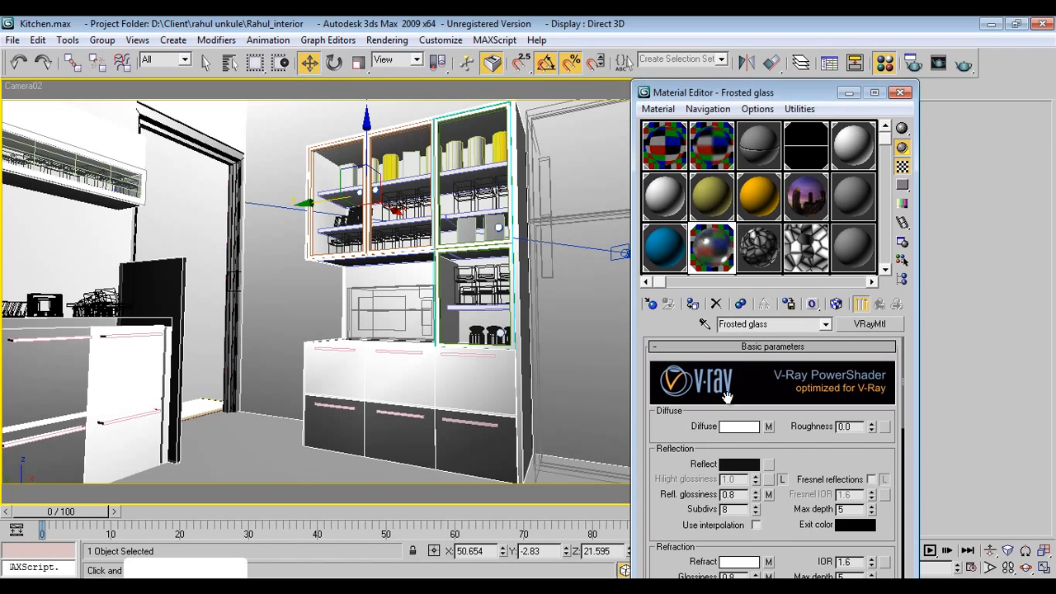
left_click_drag(735, 494, 665, 484)
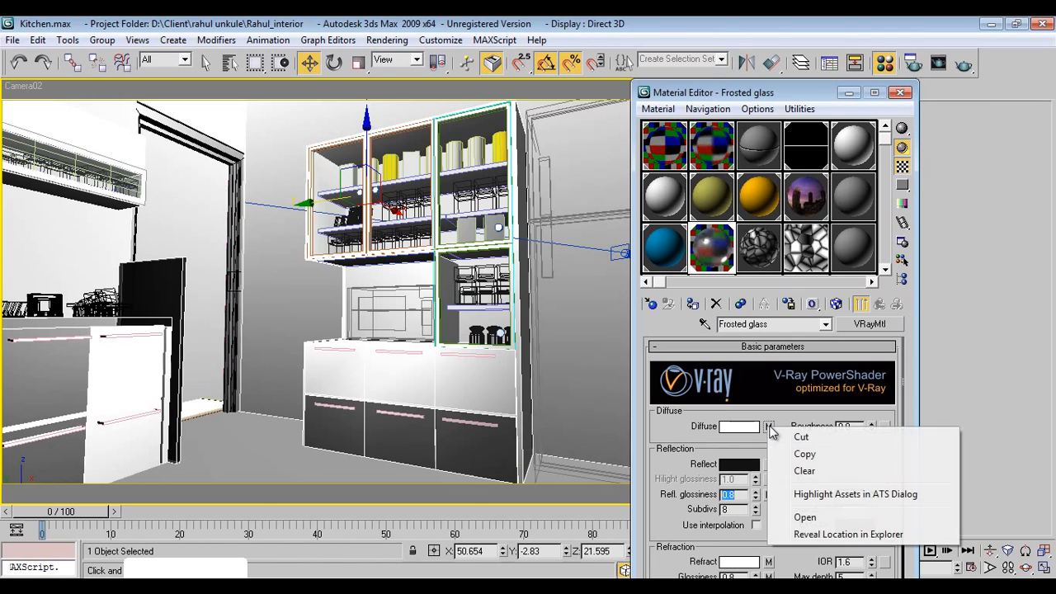
Step: Replace the diffuse map of the Frosted glass material with its reflection glossiness map
right_click(769, 426)
left_click(804, 470)
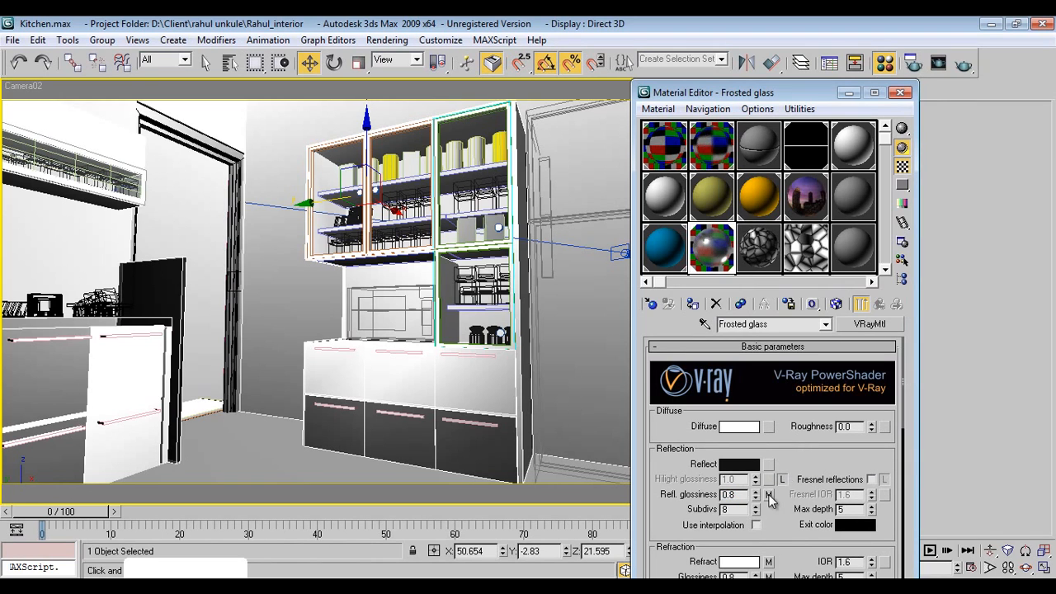
left_click_drag(768, 494, 779, 464)
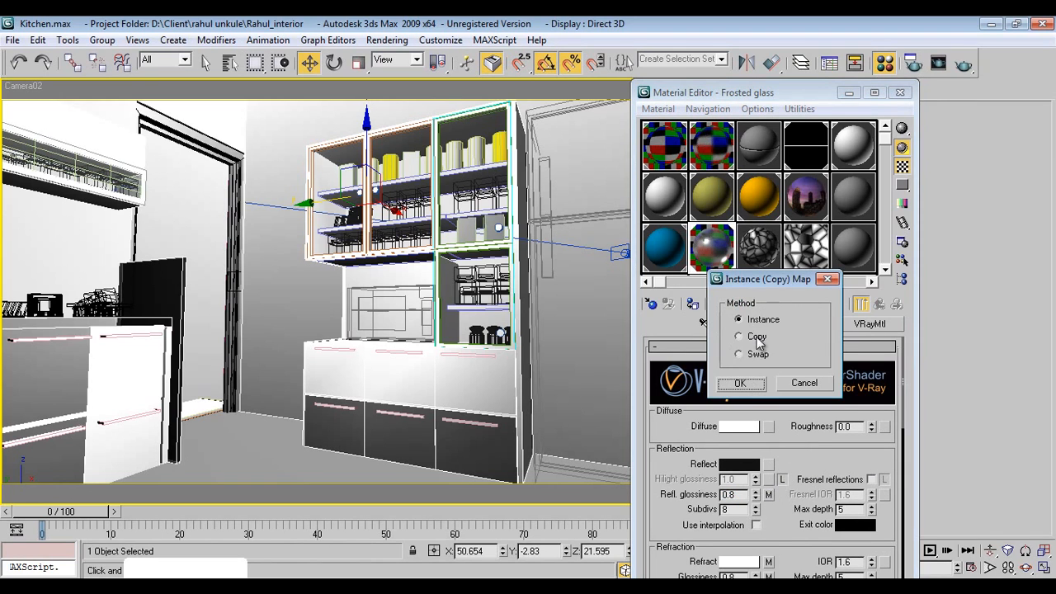
left_click(745, 387)
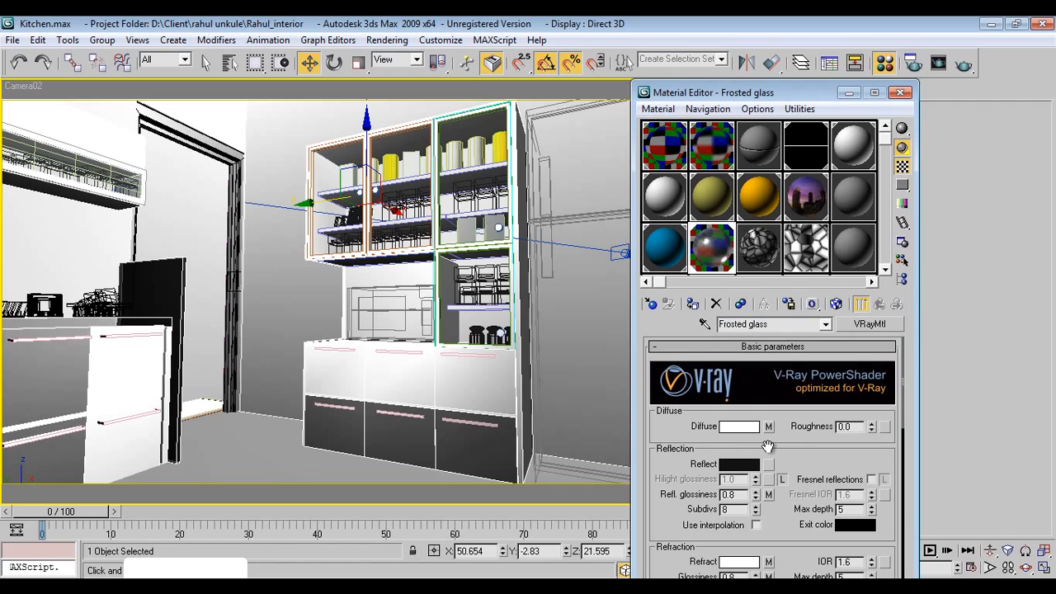
Step: Try the refraction glossiness map on the Frosted glass reflection colour and clear it again
scroll(776, 470, "down", 3)
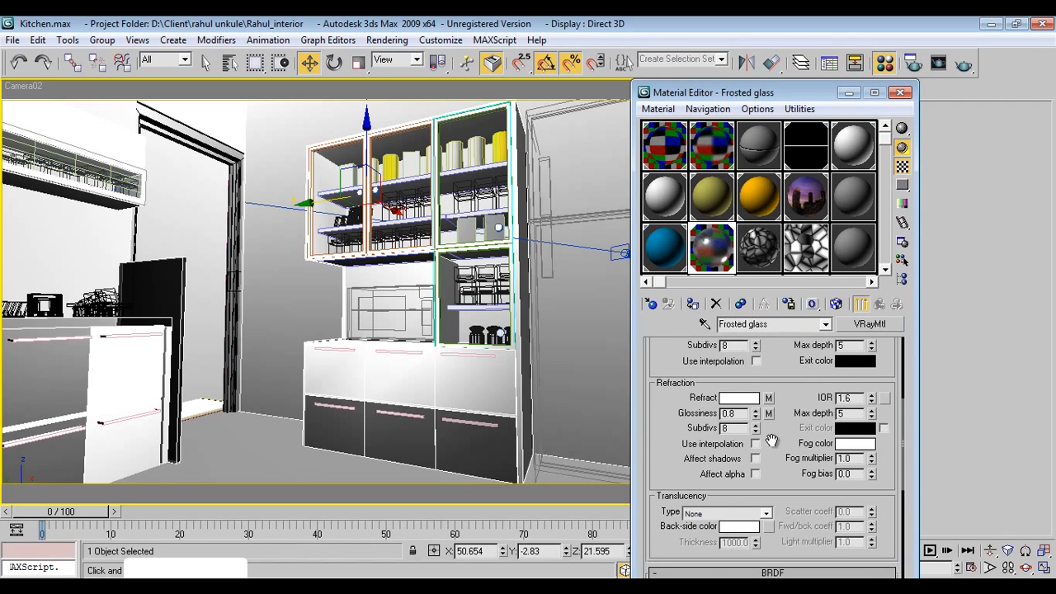
scroll(780, 502, "up", 1)
scroll(790, 428, "up", 1)
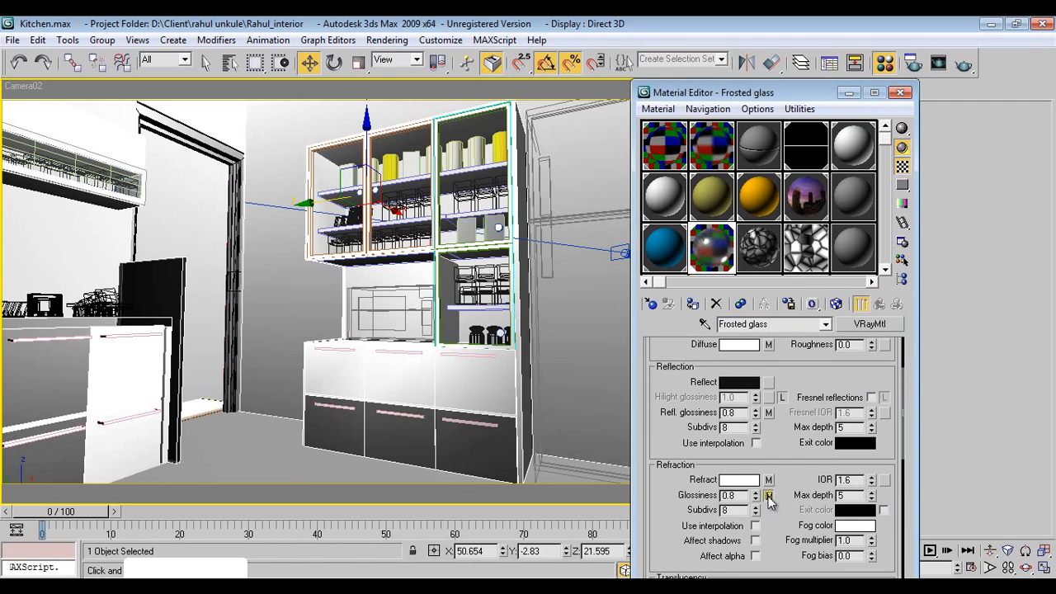
left_click_drag(768, 495, 772, 388)
left_click(757, 384)
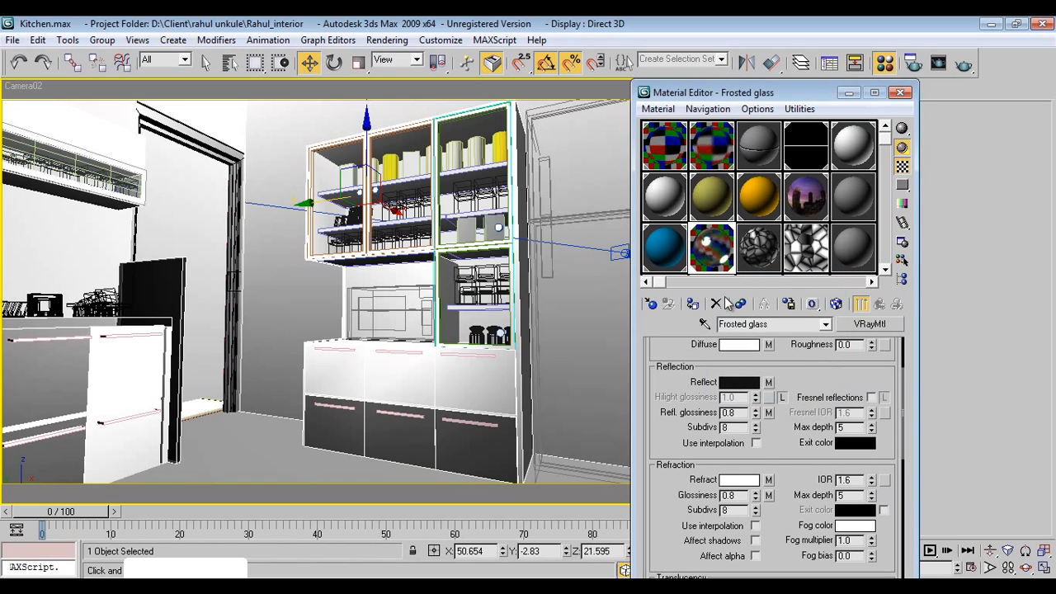
right_click(769, 382)
left_click(796, 428)
scroll(803, 397, "up", 3)
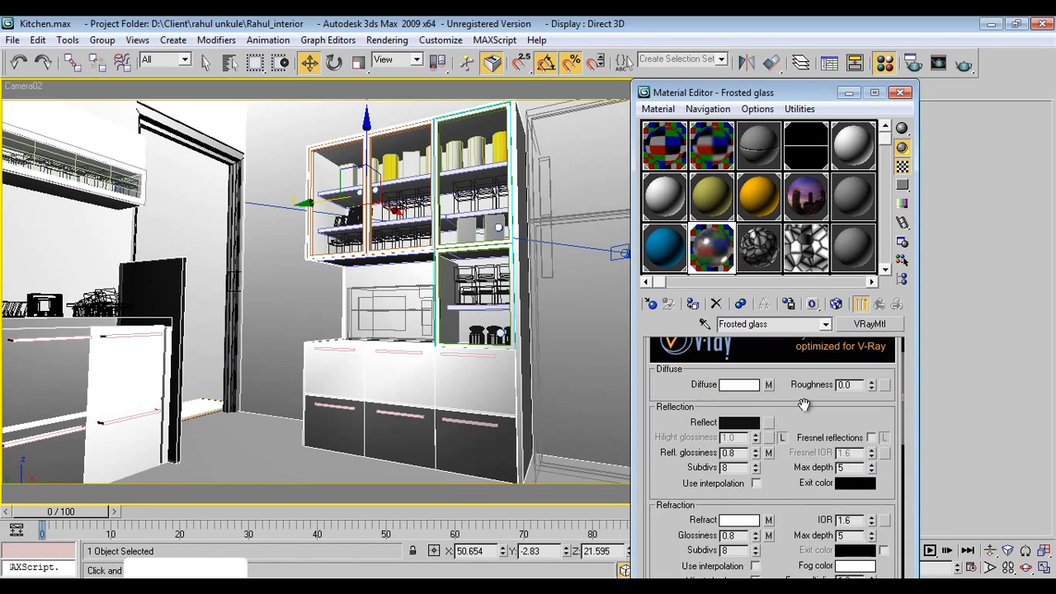
Step: Close the Material Editor, set the Camera02 render area to Region, and start a production render
left_click(900, 93)
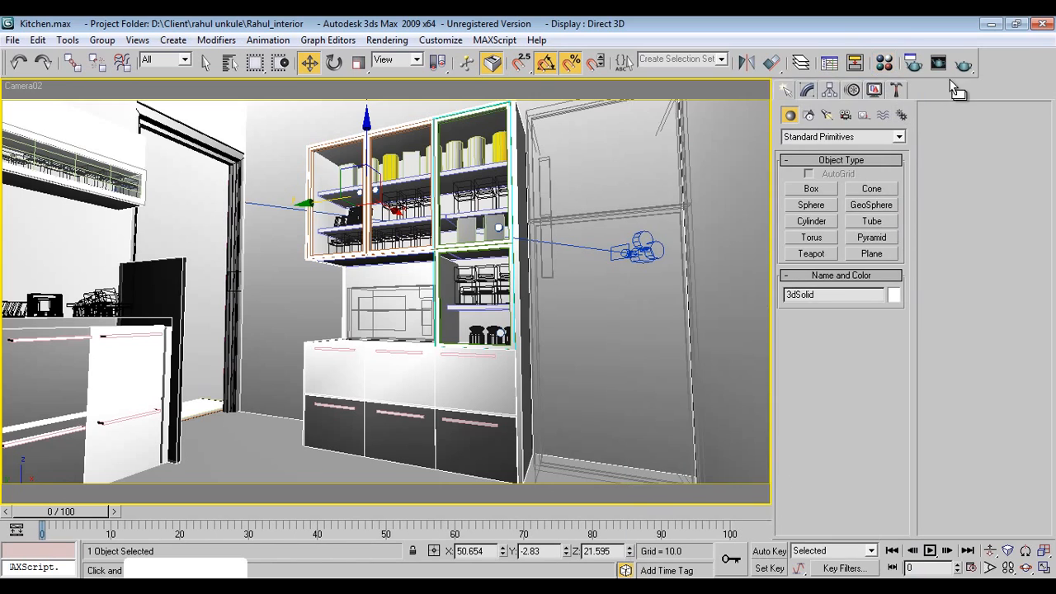
left_click(938, 63)
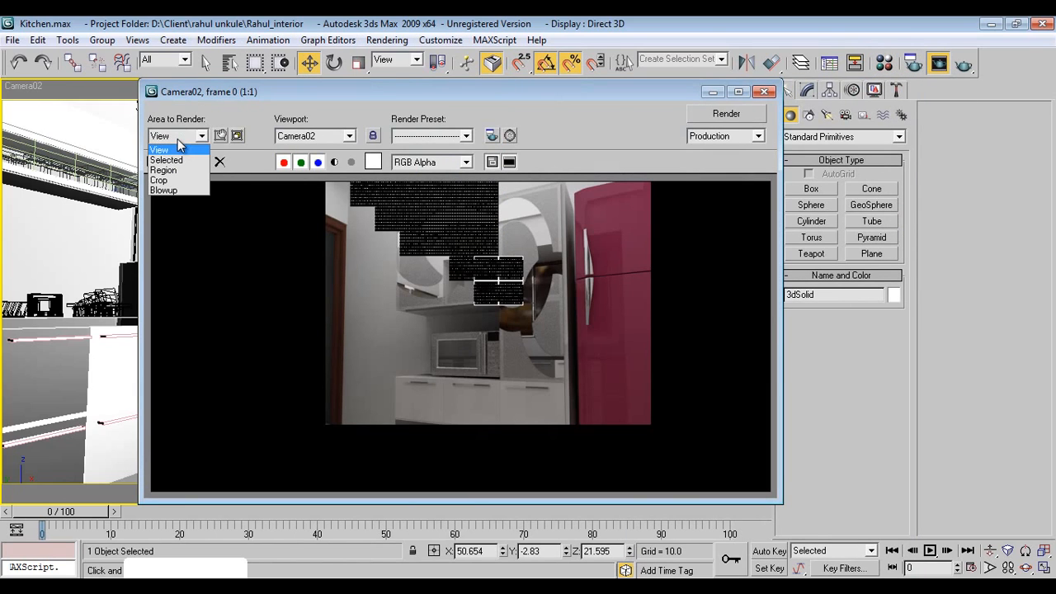
left_click(169, 166)
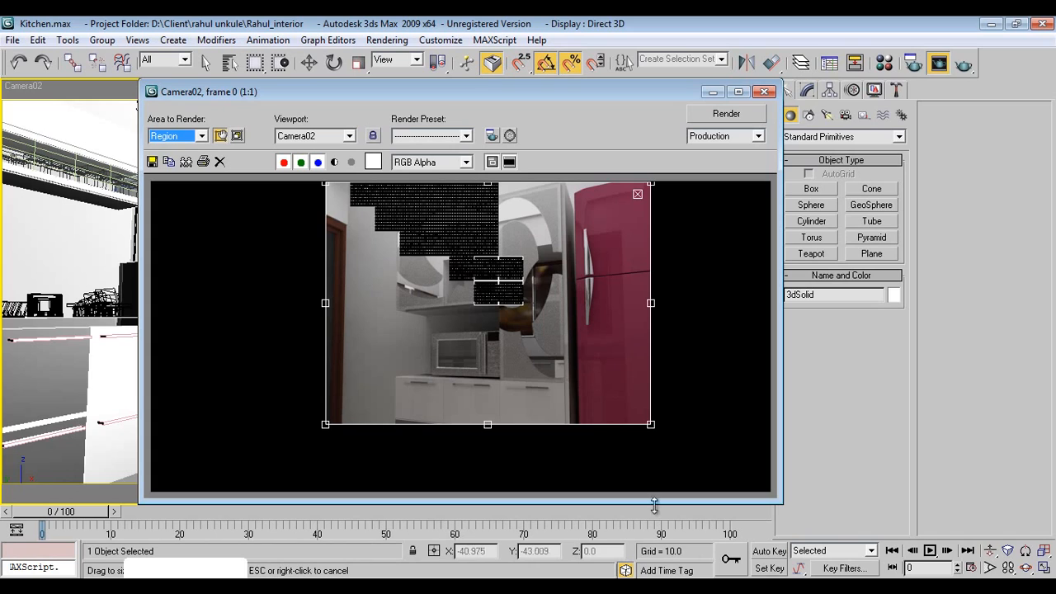
left_click(575, 587)
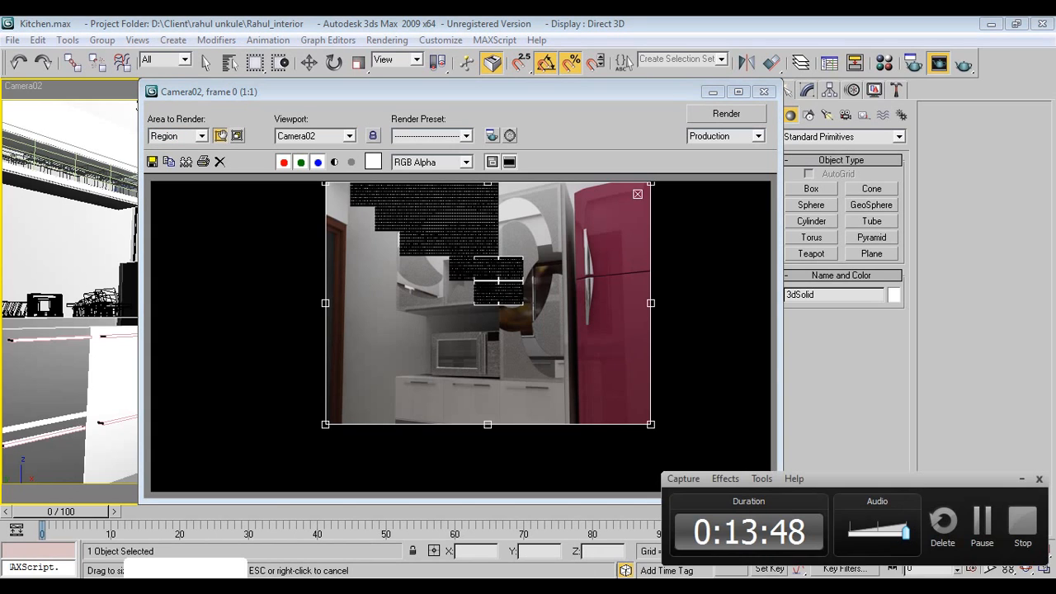
left_click(575, 588)
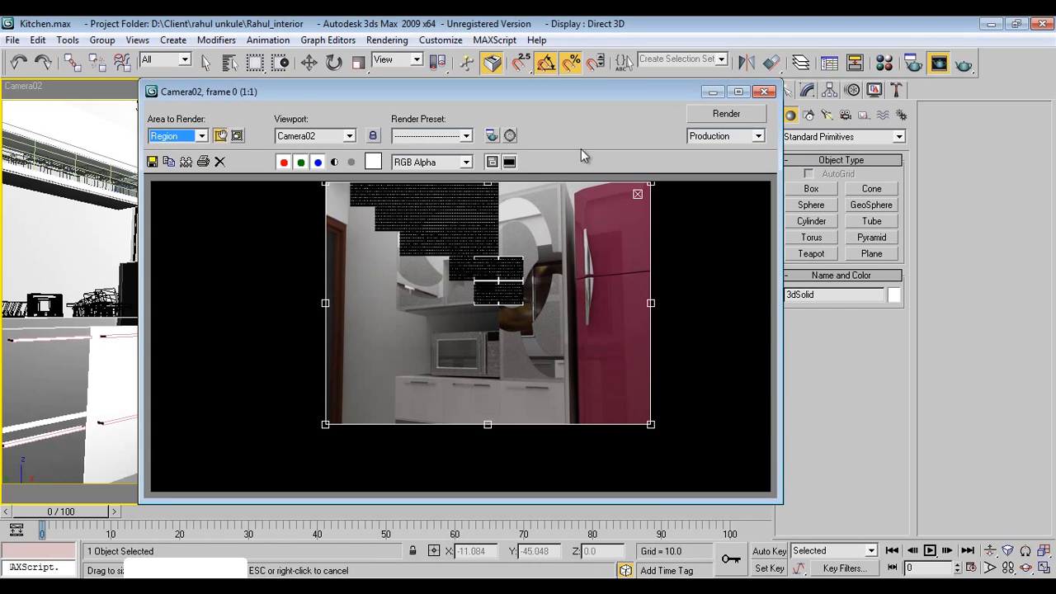
left_click(706, 115)
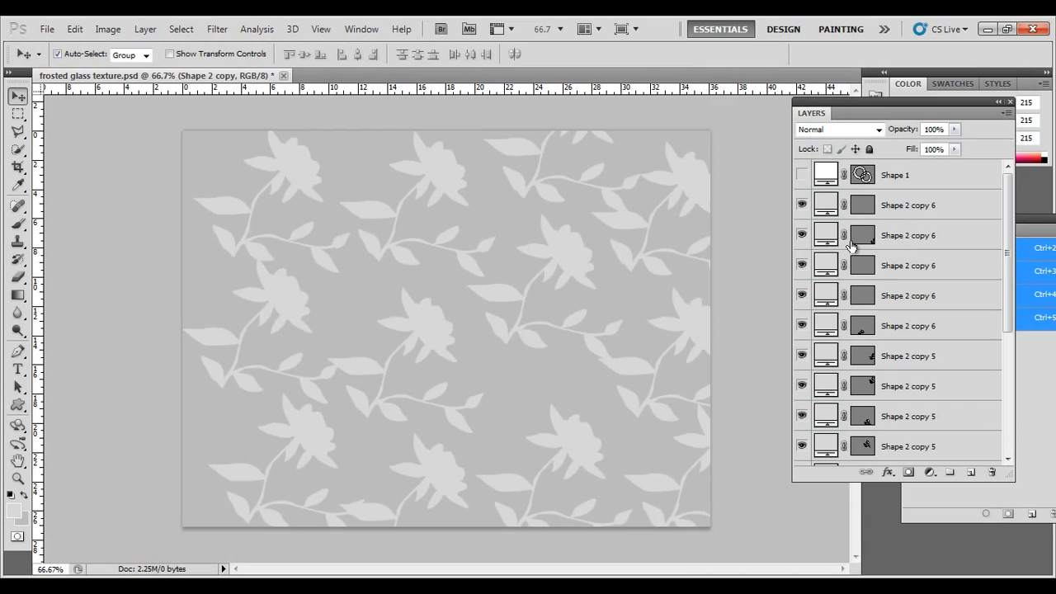
Step: Switch to Photoshop and fill Layer 1, beneath the flower shapes, with a near-white colour
left_click(904, 213)
scroll(908, 273, "down", 5)
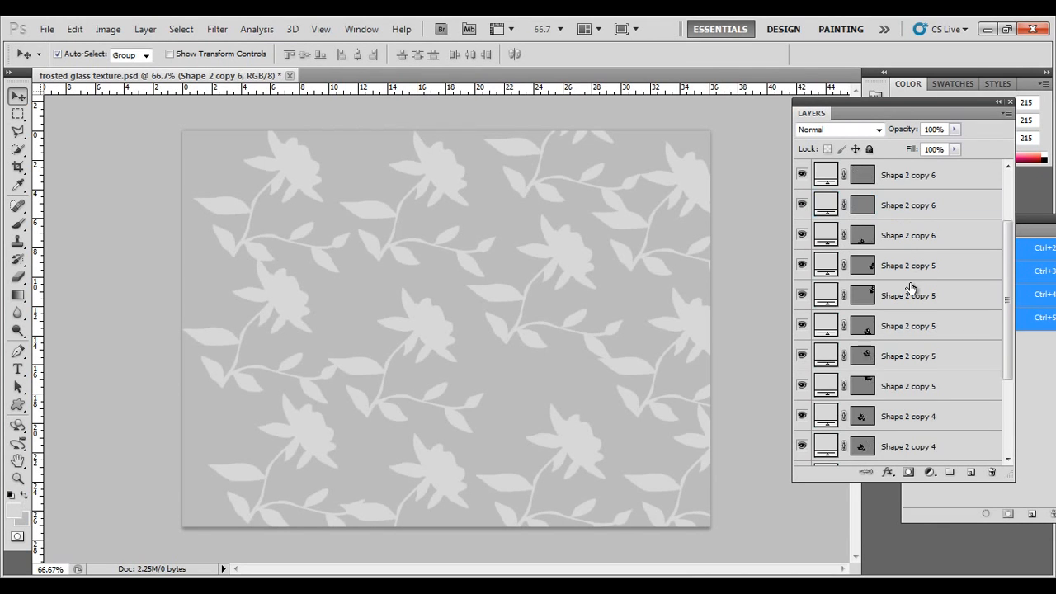
left_click(828, 429)
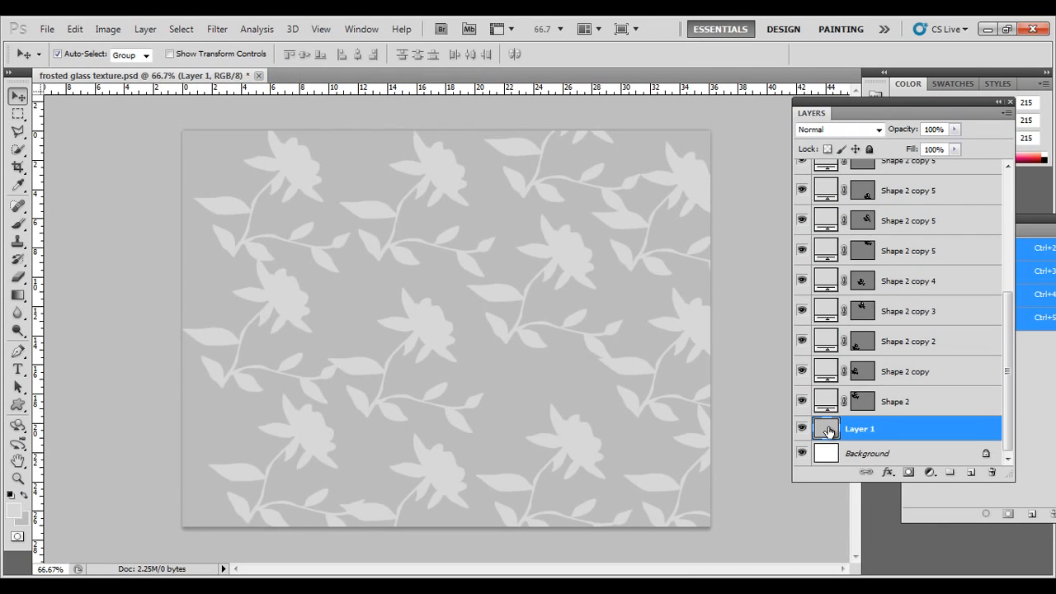
double_click(828, 429)
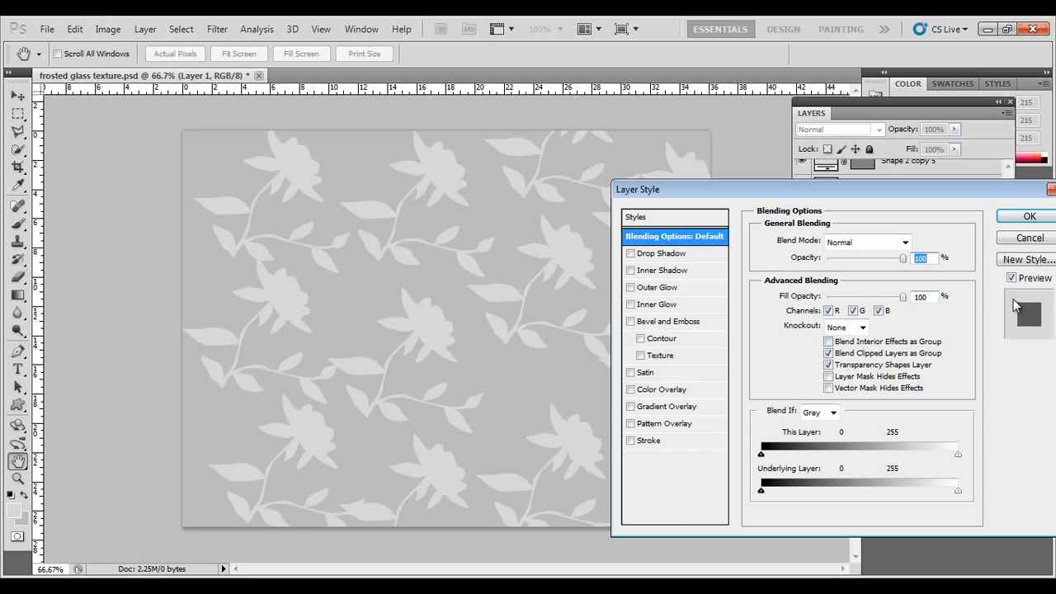
left_click(1023, 239)
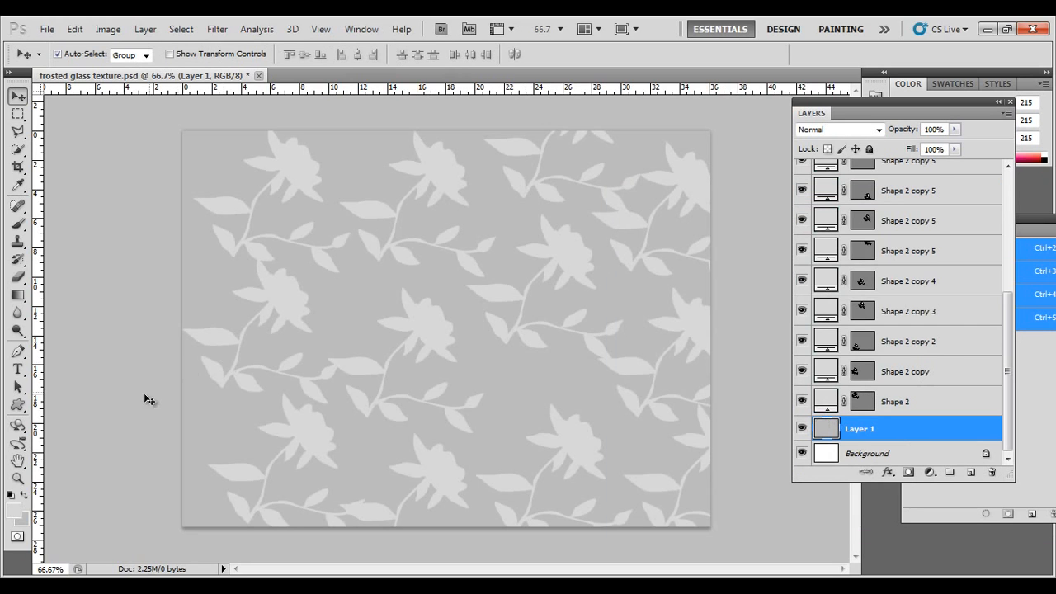
left_click(24, 520)
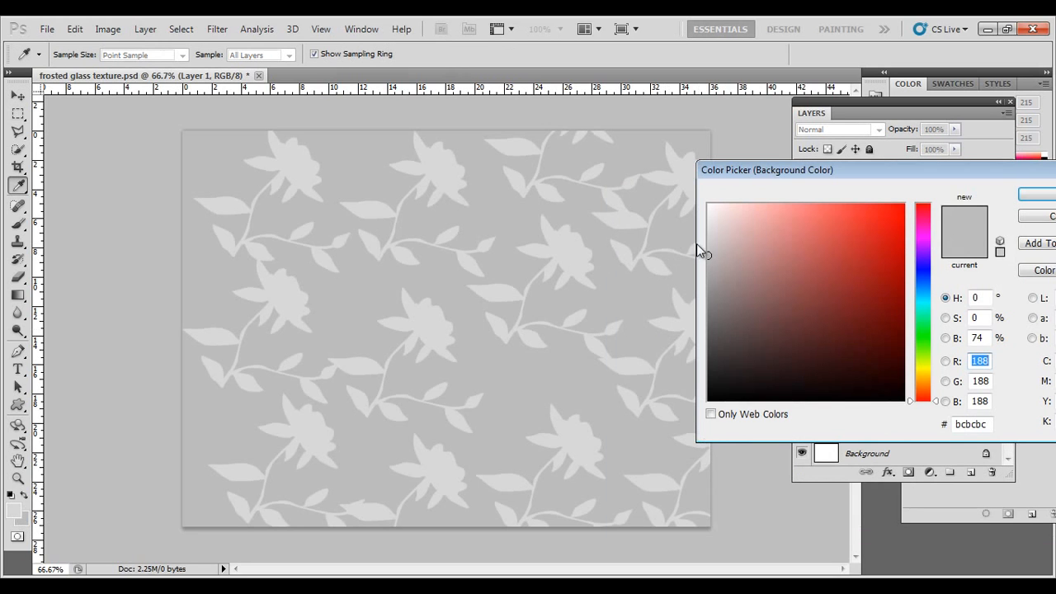
left_click(709, 217)
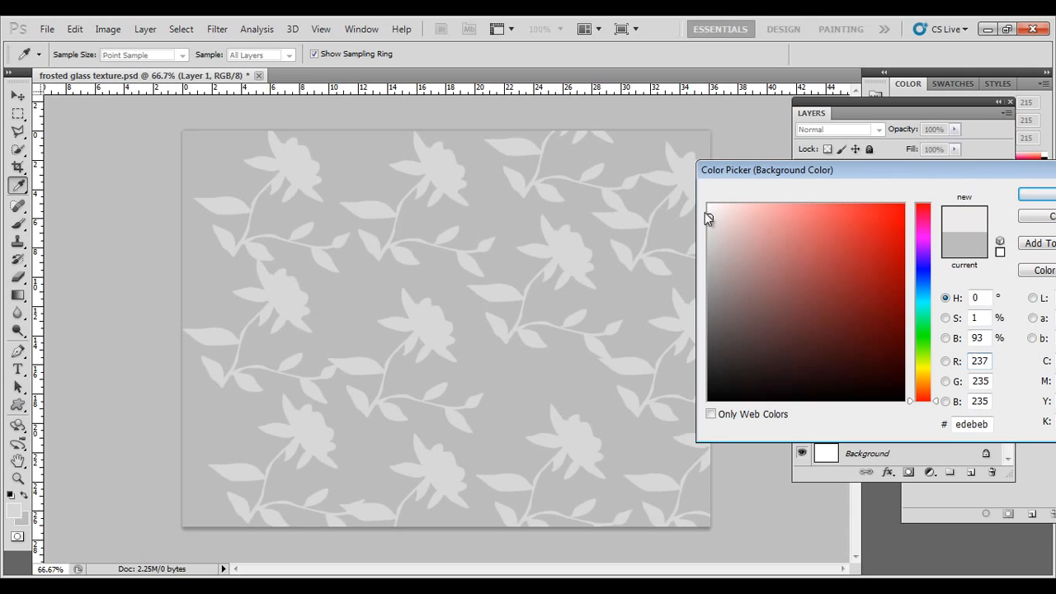
left_click_drag(707, 218, 710, 207)
left_click(1044, 196)
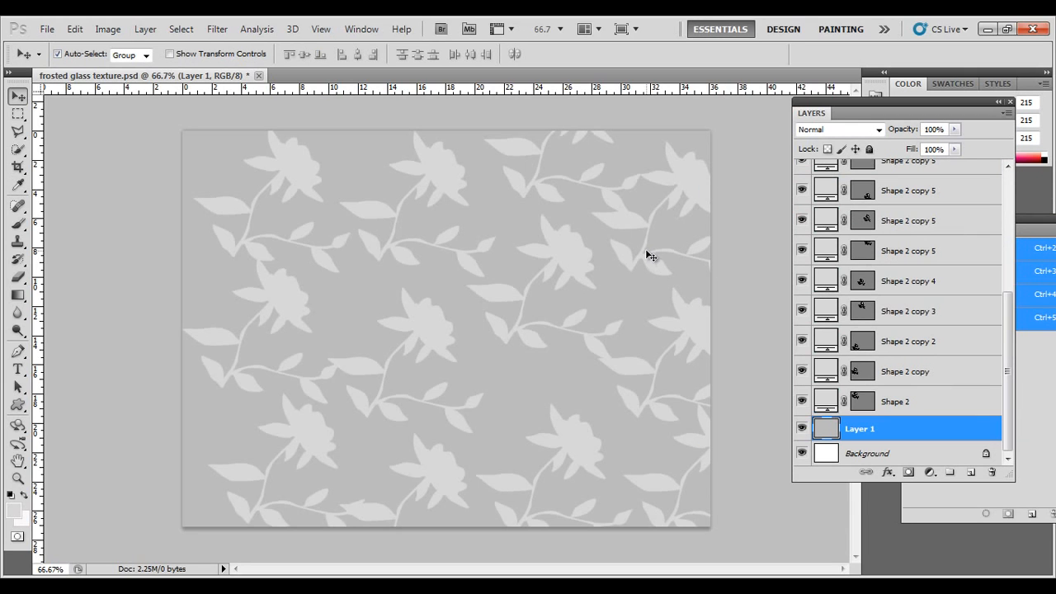
key("alt+BackSpace")
Step: Save the pattern as a JPEG over frosted glass texture.jpg in the youtube folder, with Maximum quality and Baseline ("Standard") format
left_click(48, 30)
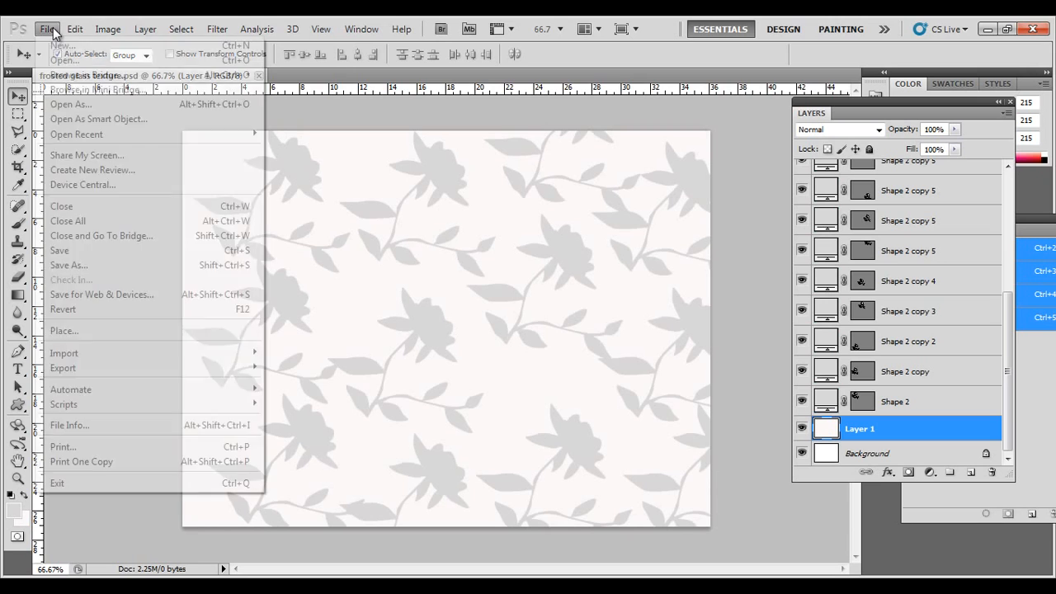
left_click(87, 265)
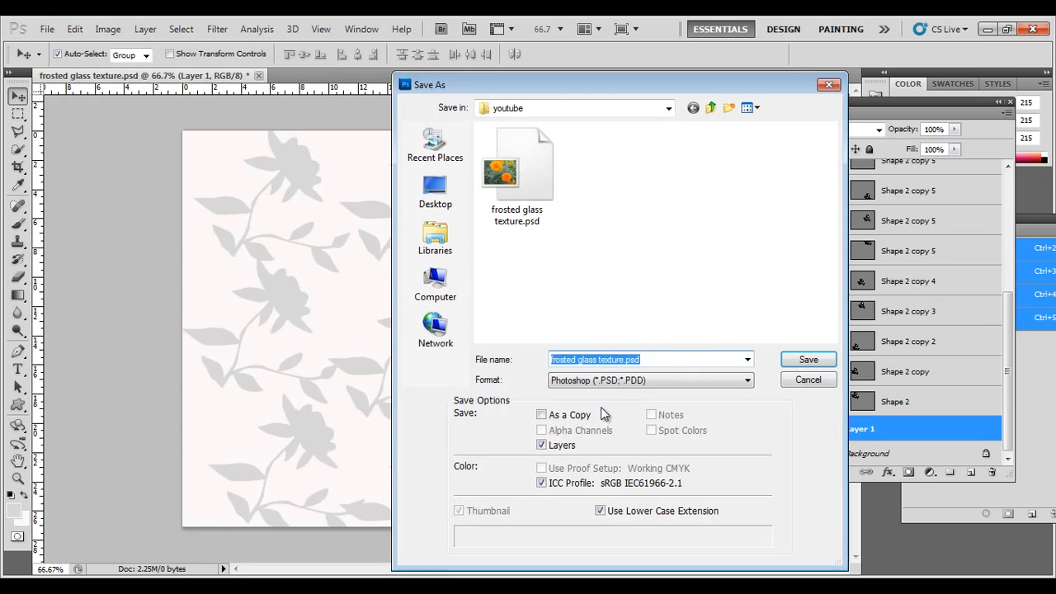
left_click(651, 380)
key("j")
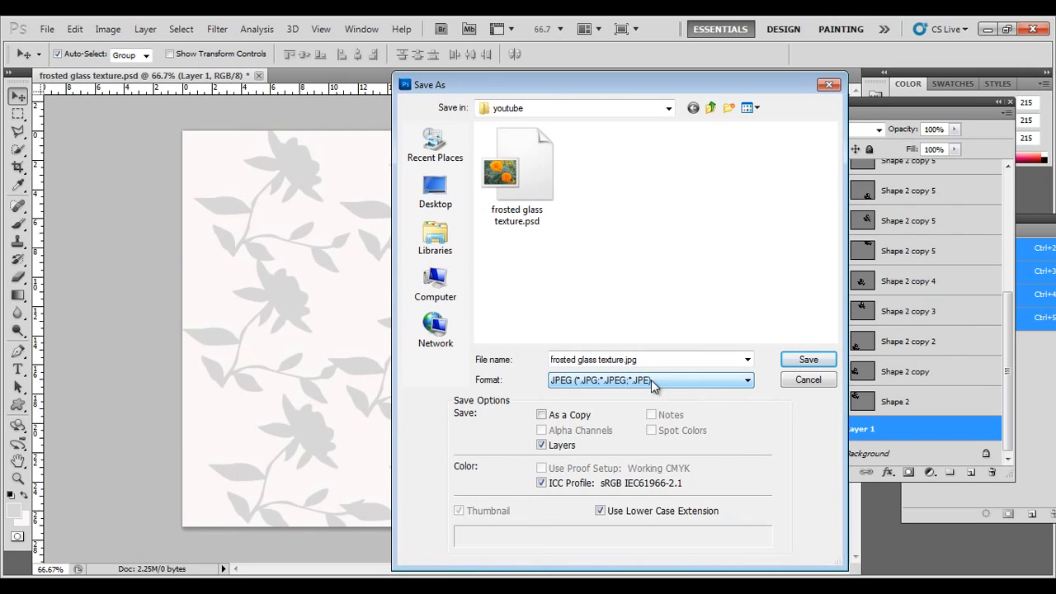
left_click(809, 360)
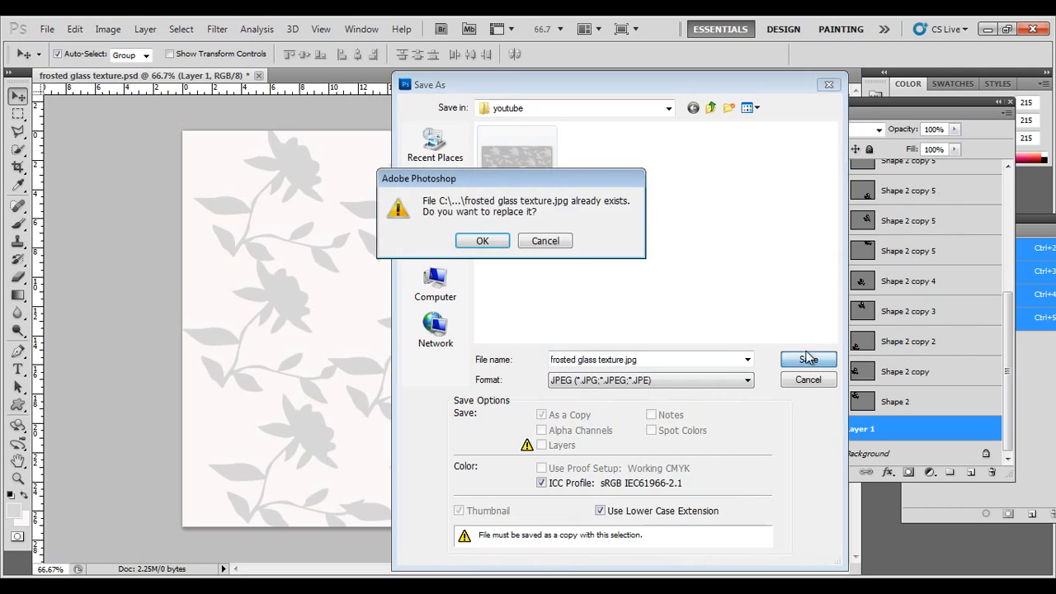
left_click(498, 239)
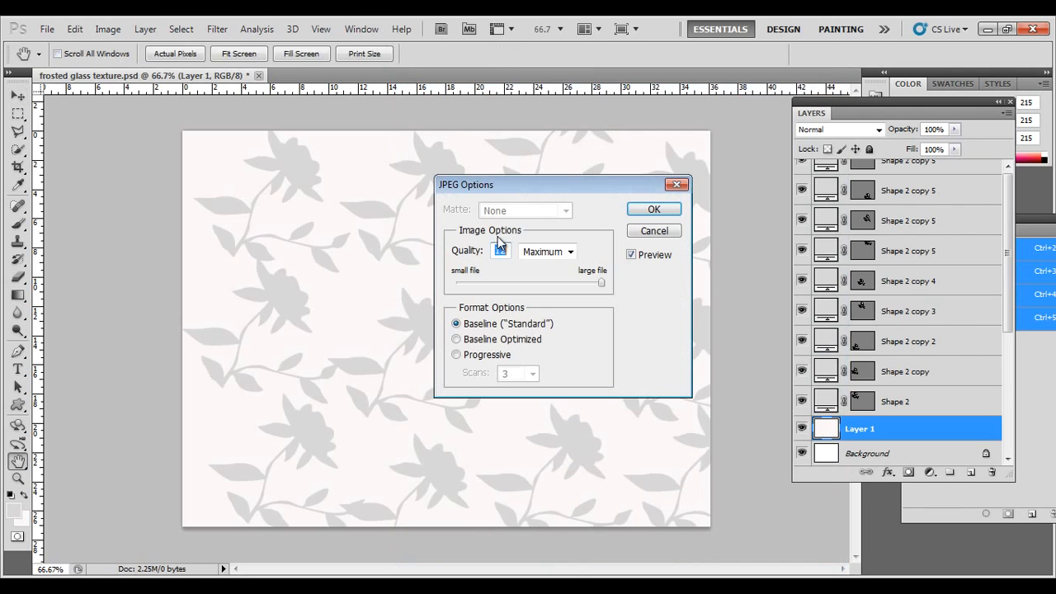
left_click(650, 210)
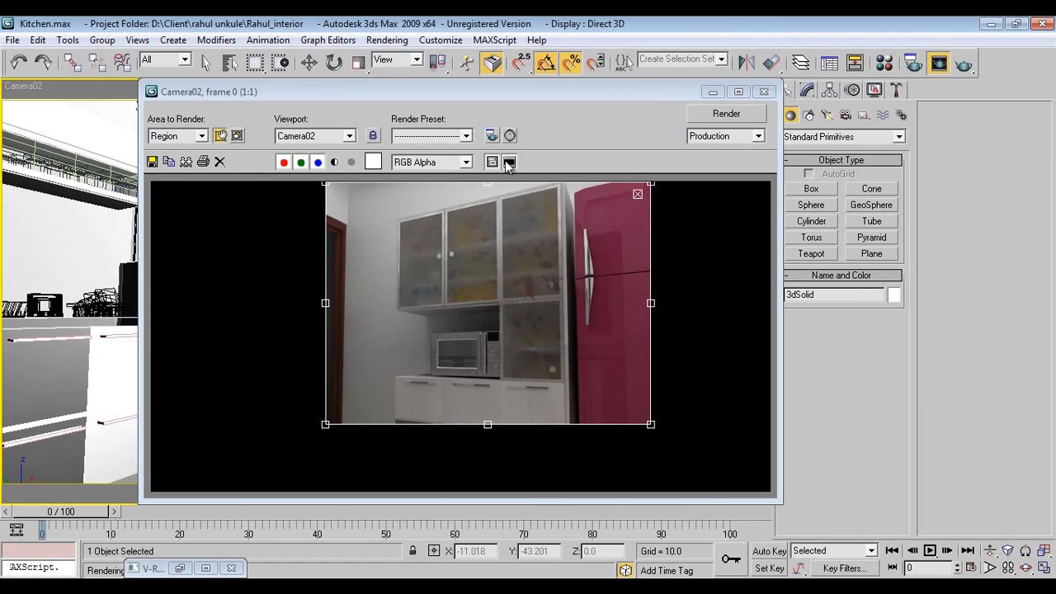
Step: Switch to 3ds Max, shrink the render region to the area around the glass cabinet door beside the microwave, and render it
left_click_drag(325, 182, 502, 281)
left_click_drag(589, 356, 549, 335)
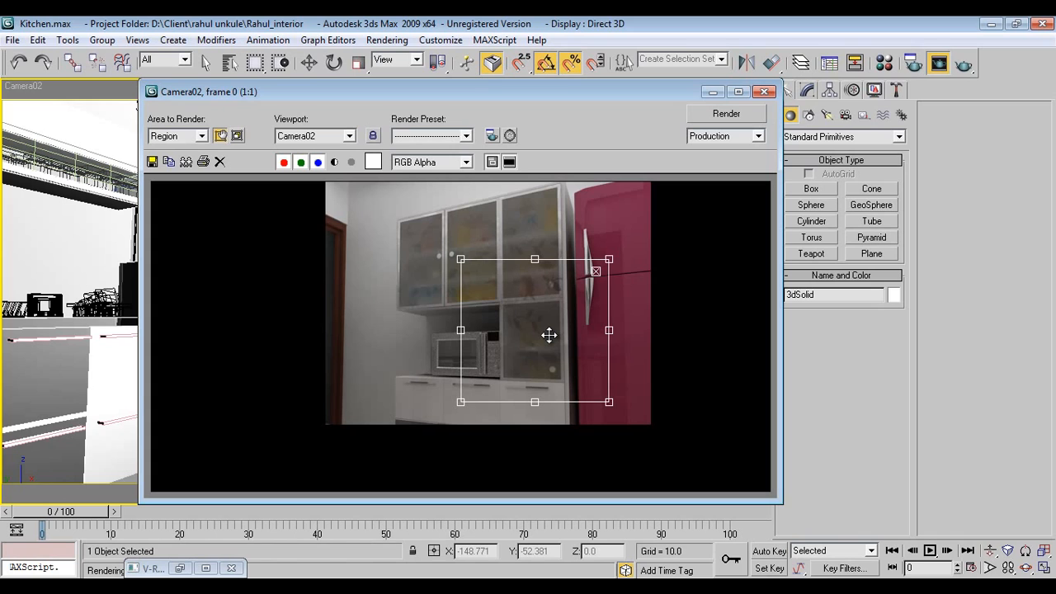
left_click(966, 66)
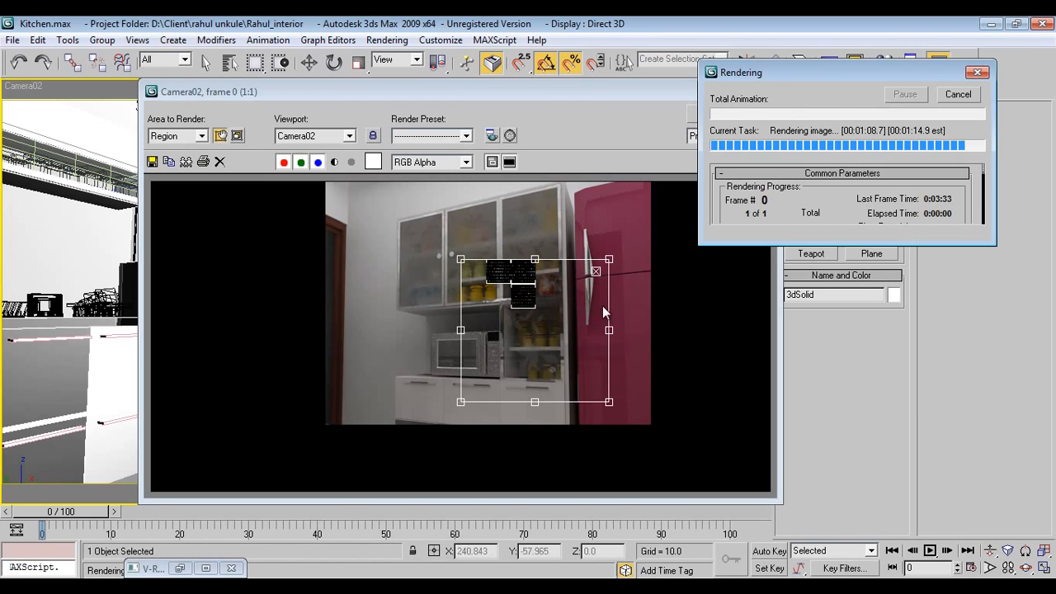
left_click_drag(755, 74, 819, 78)
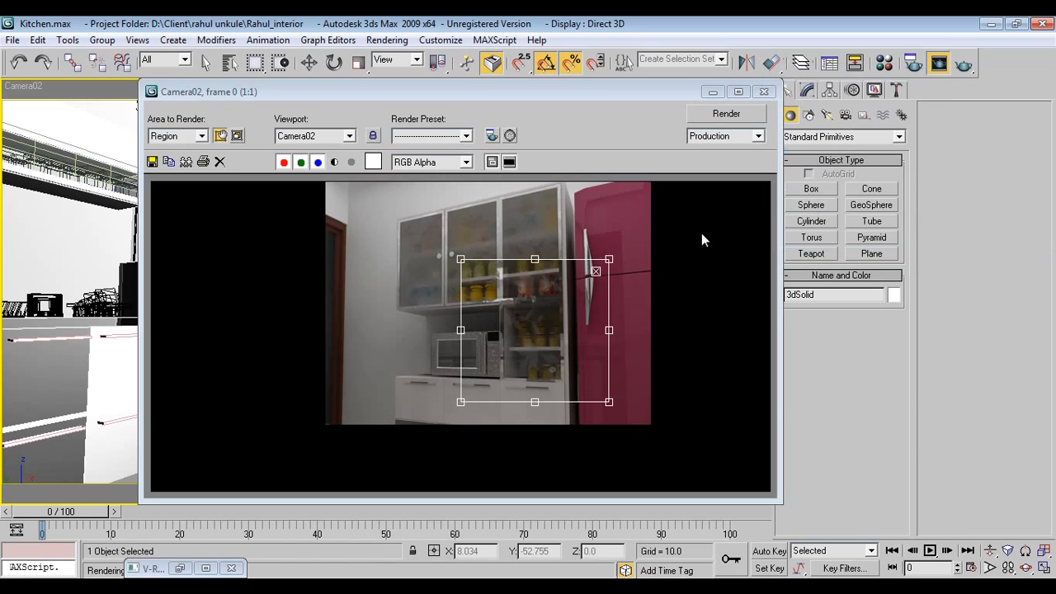
Step: Open the Material Editor and clear the Frosted glass material's refraction glossiness, Refract, reflection glossiness and Diffuse maps
left_click_drag(685, 91, 336, 222)
right_click(580, 256)
left_click(597, 270)
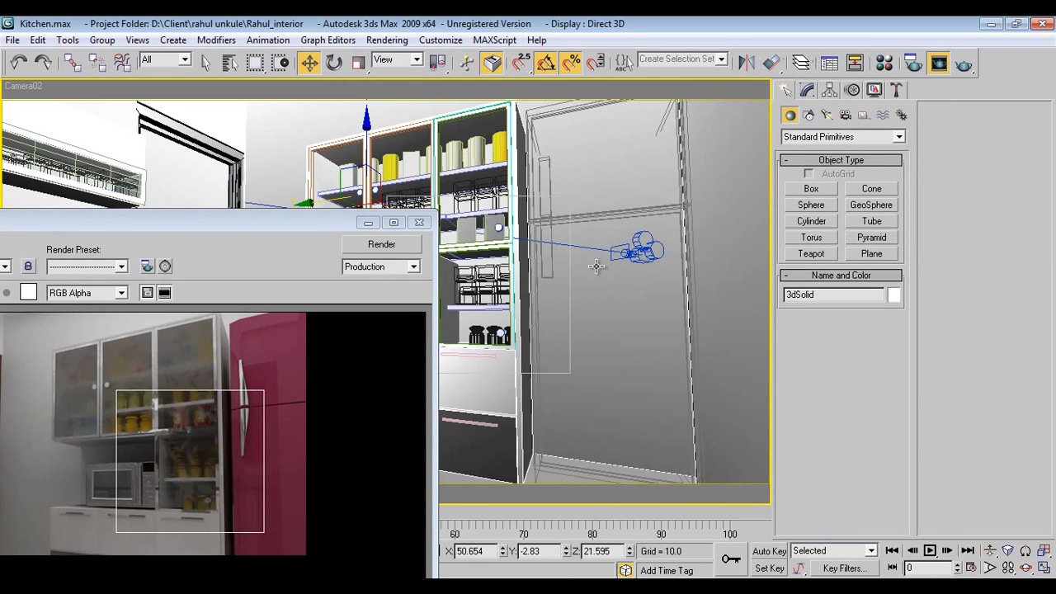
key("m")
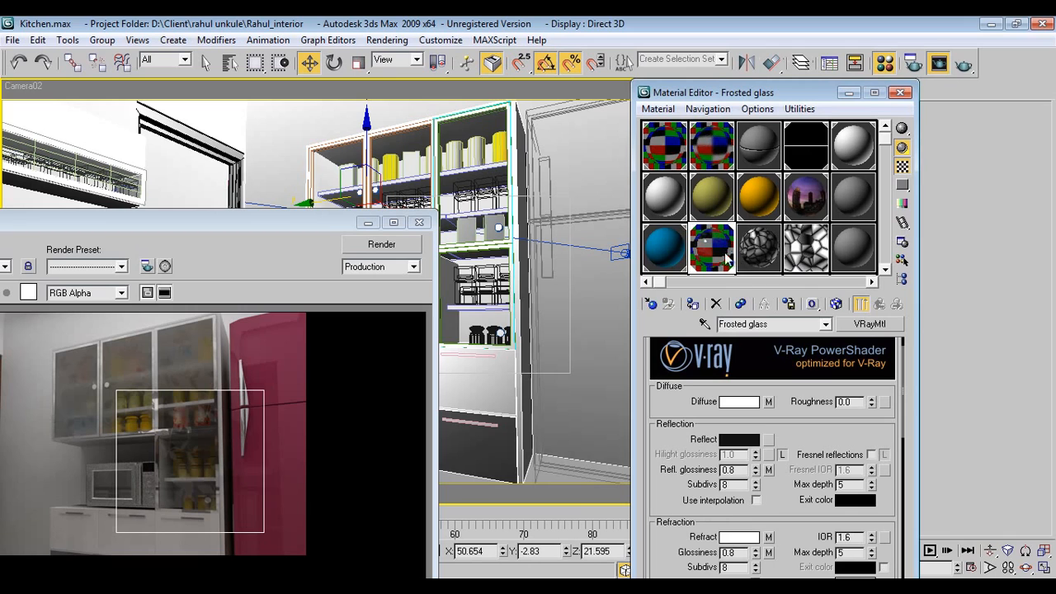
right_click(769, 551)
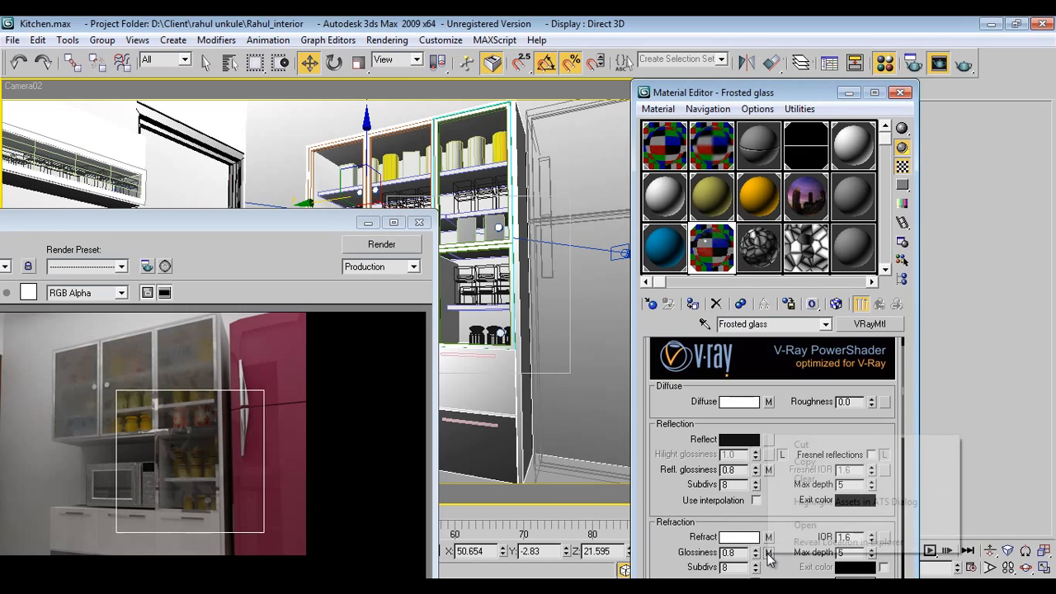
right_click(771, 534)
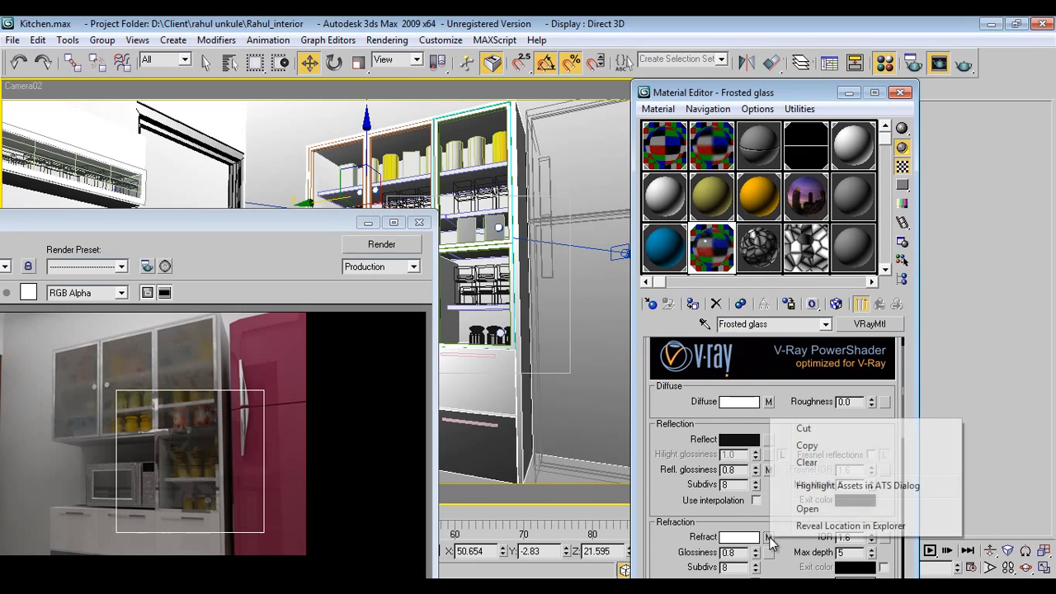
left_click(804, 462)
right_click(769, 470)
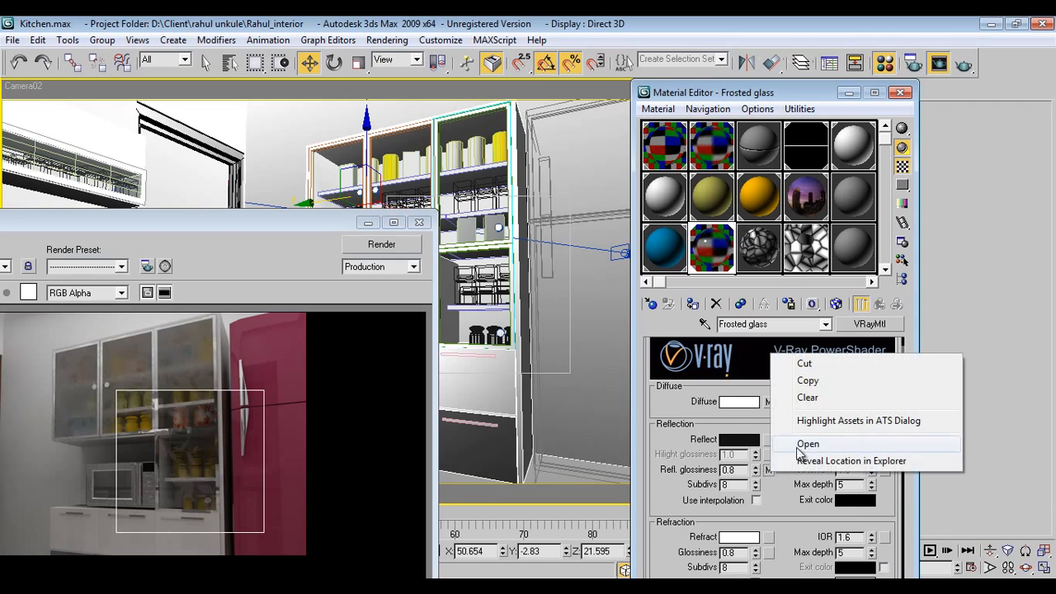
left_click(807, 399)
right_click(766, 400)
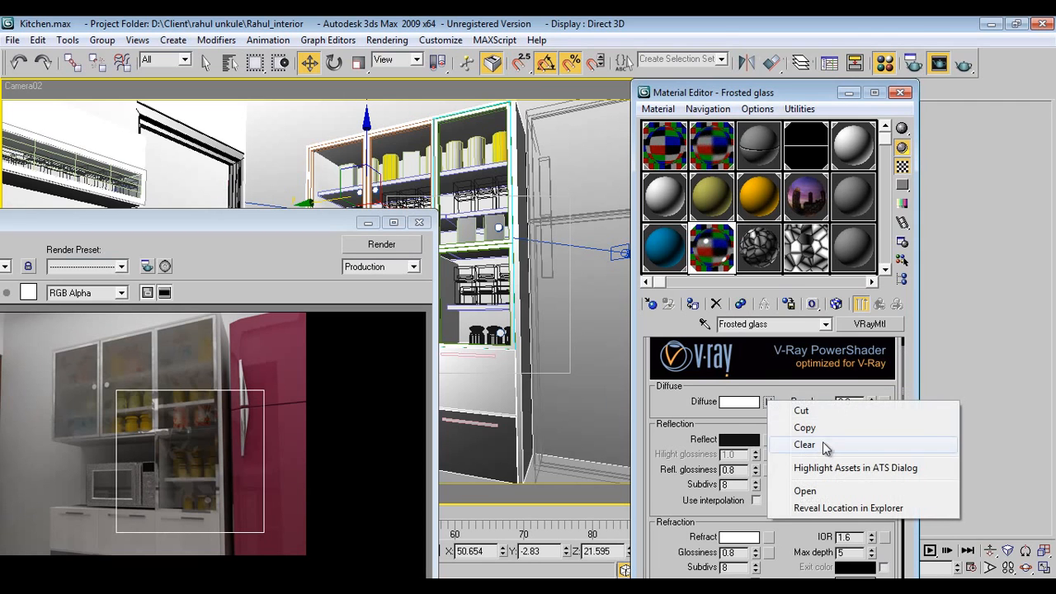
left_click(813, 444)
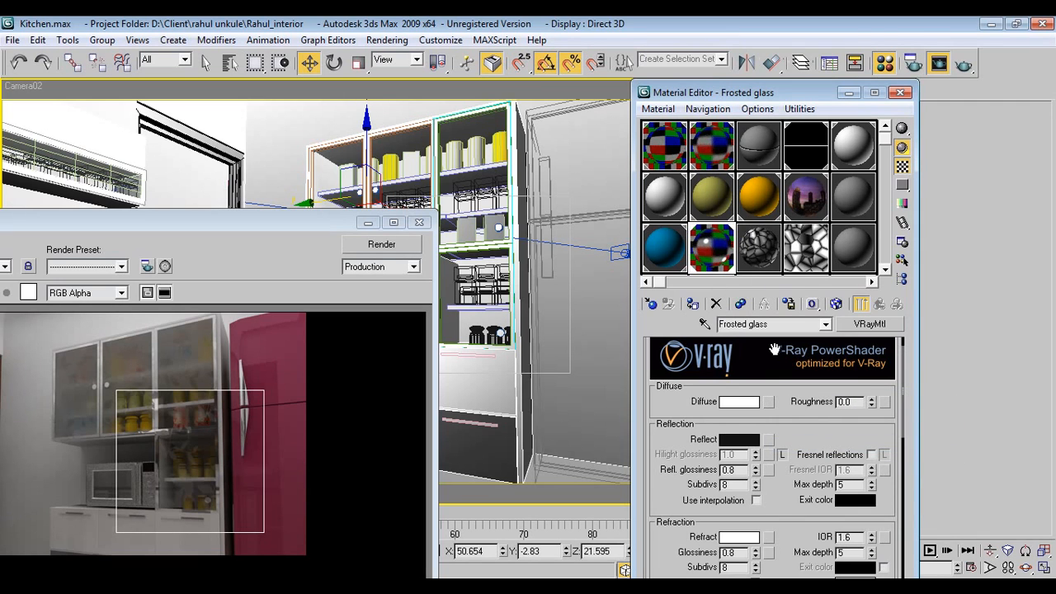
Step: Assign a Checker map to the Frosted glass refraction glossiness with U tiling 25 and Tile disabled for U and V
left_click_drag(777, 499, 777, 431)
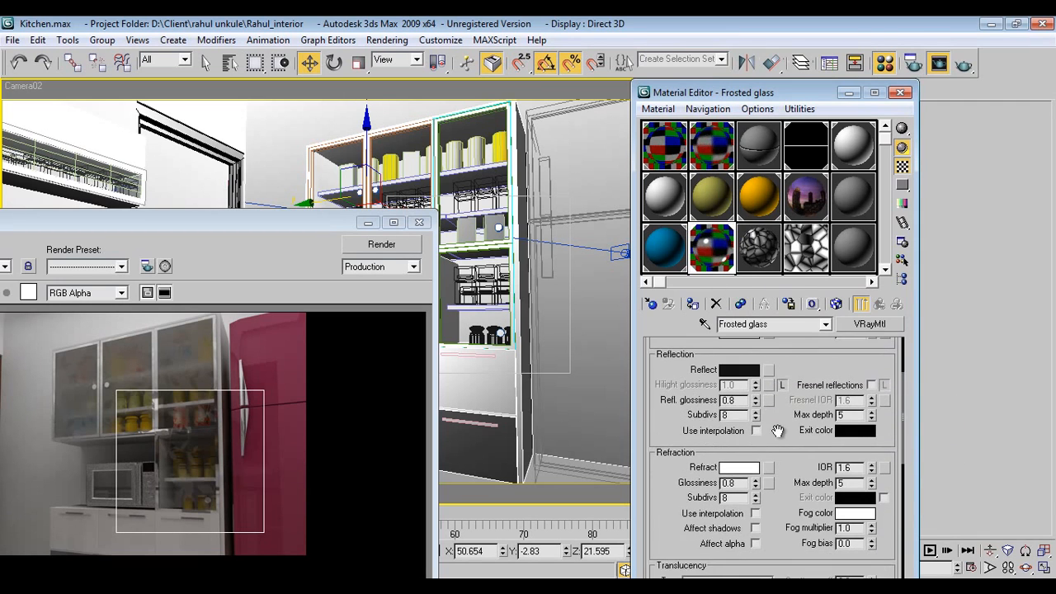
left_click(768, 484)
left_click(601, 154)
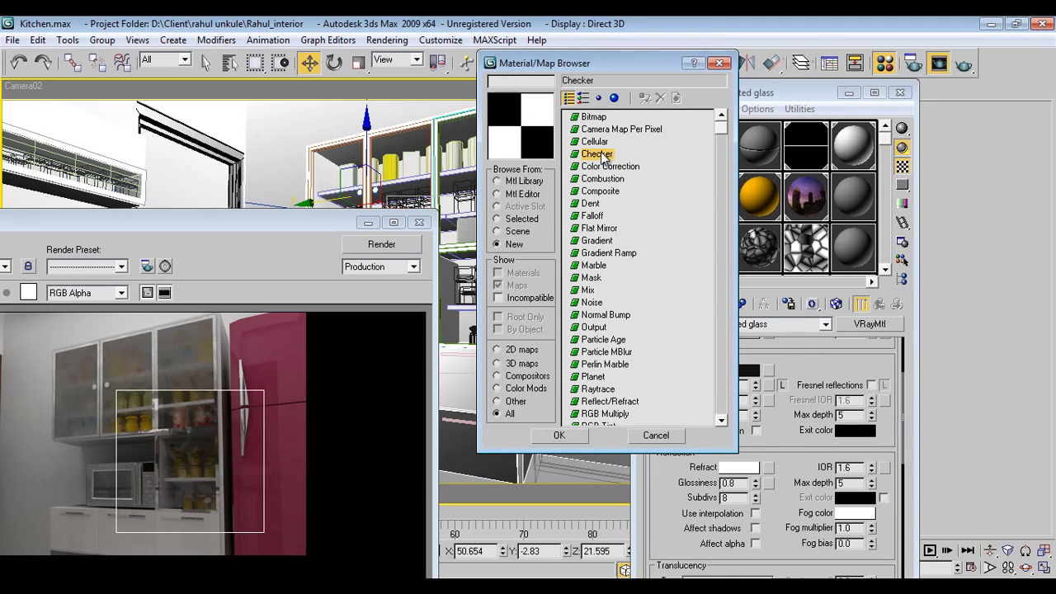
double_click(600, 155)
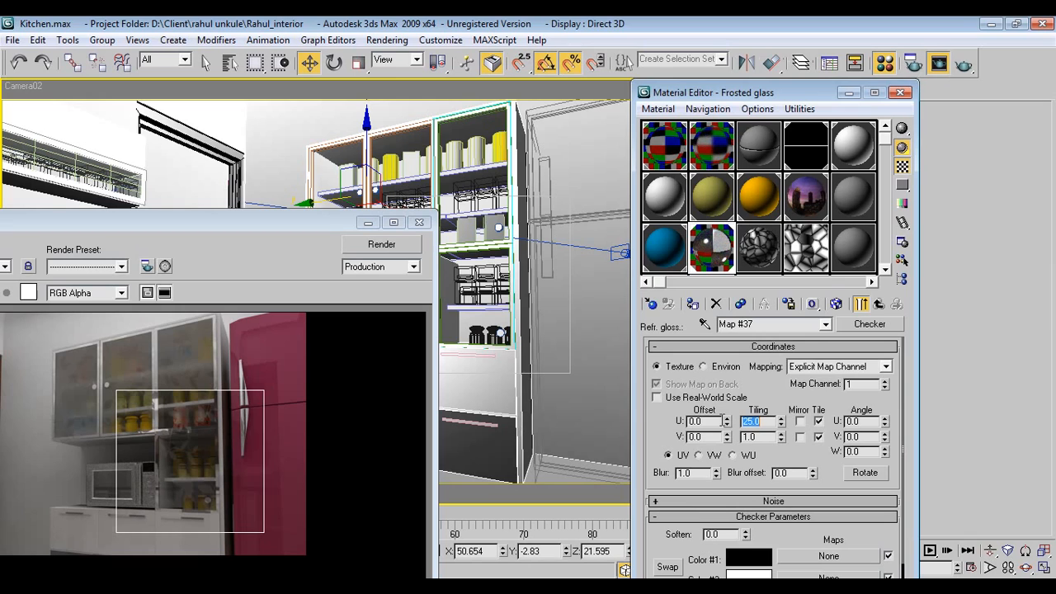
key("Tab")
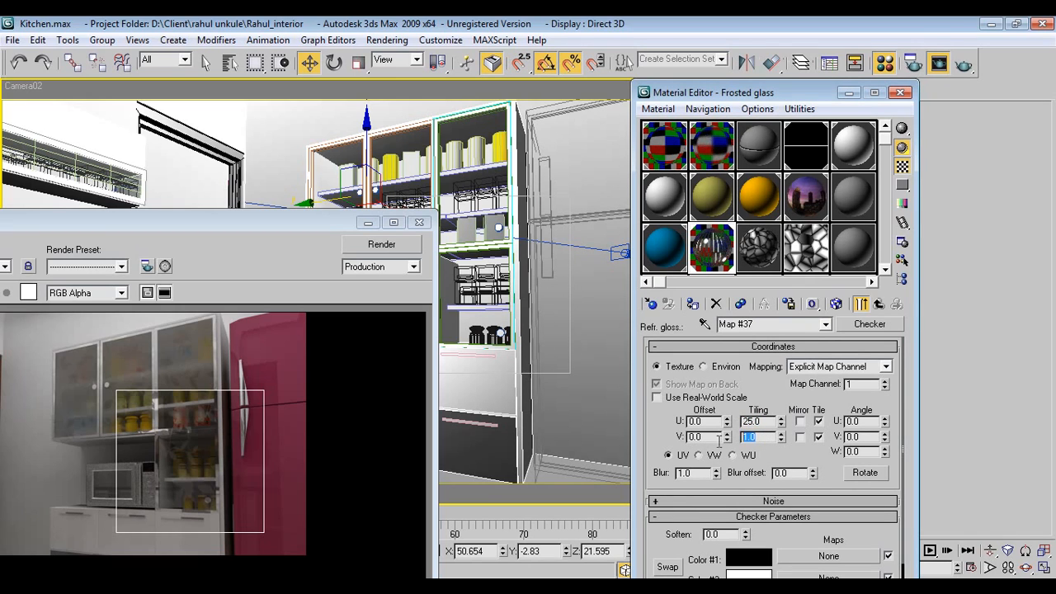
left_click(819, 436)
left_click(819, 421)
left_click(878, 303)
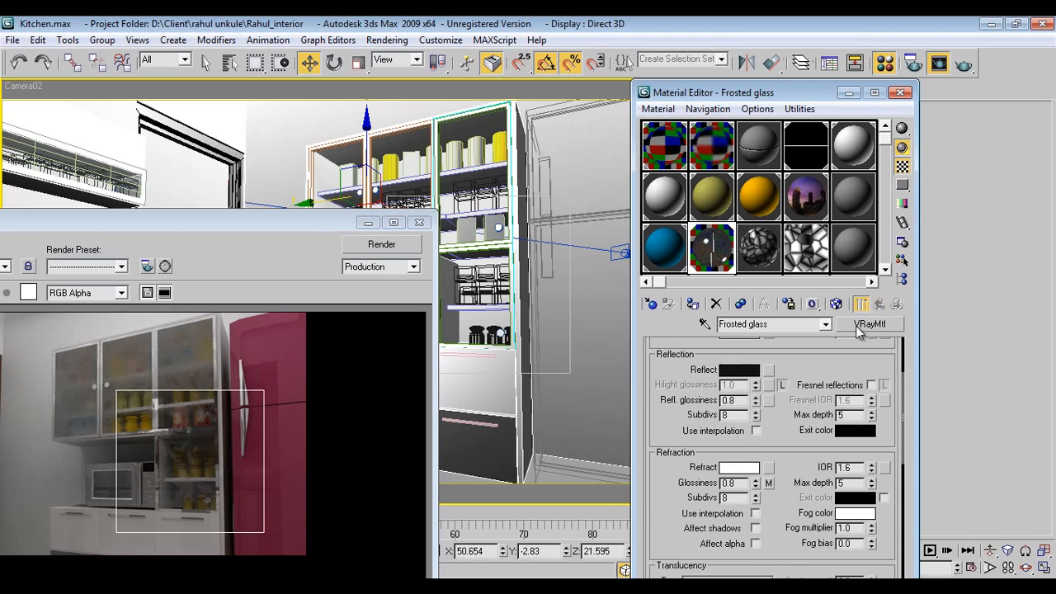
Step: Instance the refraction glossiness Checker map into the free sample slot and open its enlarged preview
left_click_drag(770, 488, 769, 485)
left_click(739, 386)
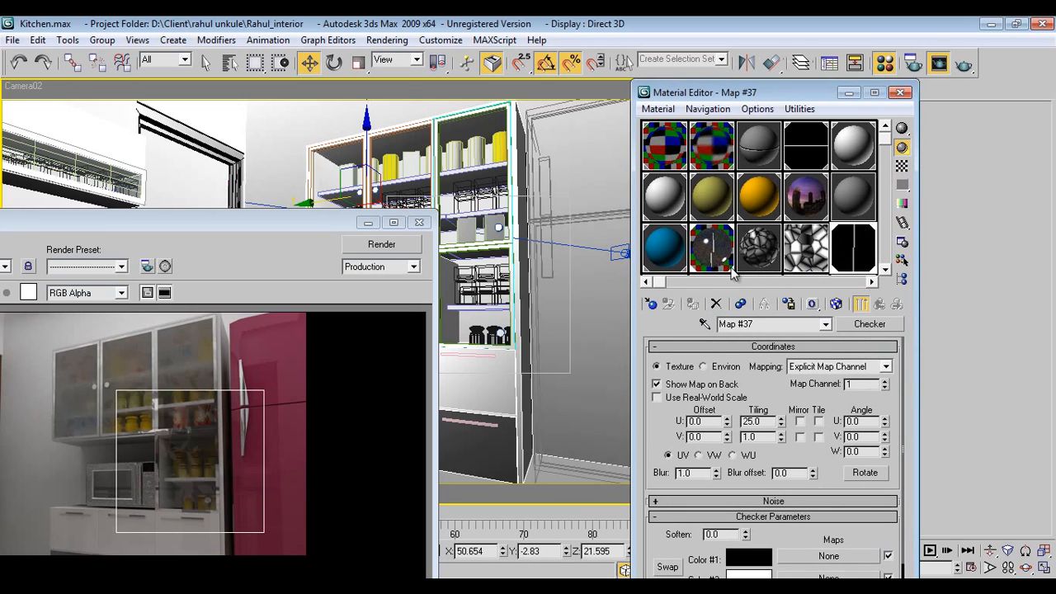
double_click(850, 257)
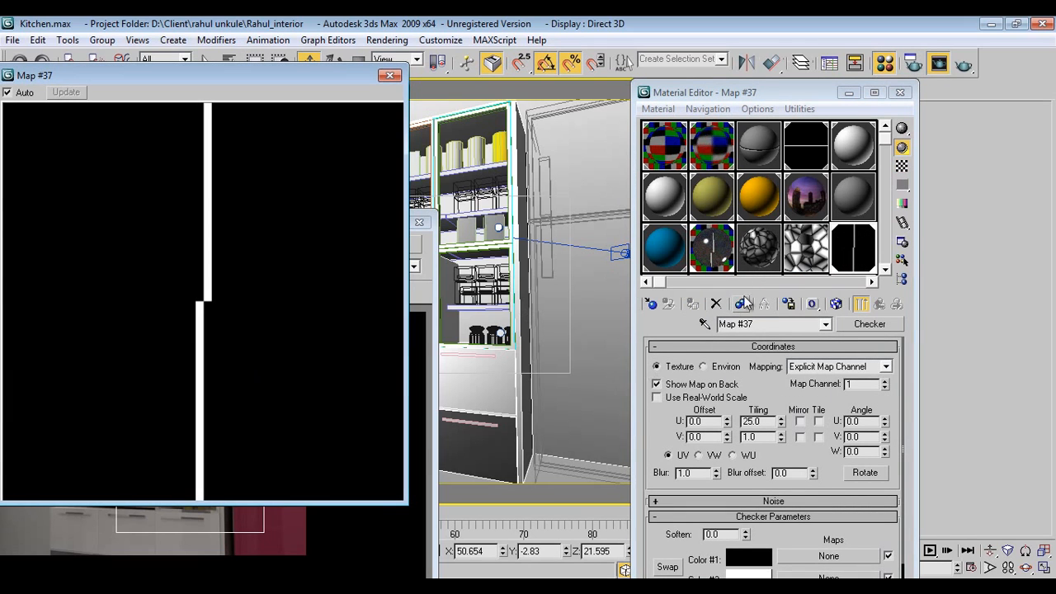
Step: Set the Checker tiling to 25 for U and 0.5 for V, and enable Mirror on both axes
left_click(760, 438)
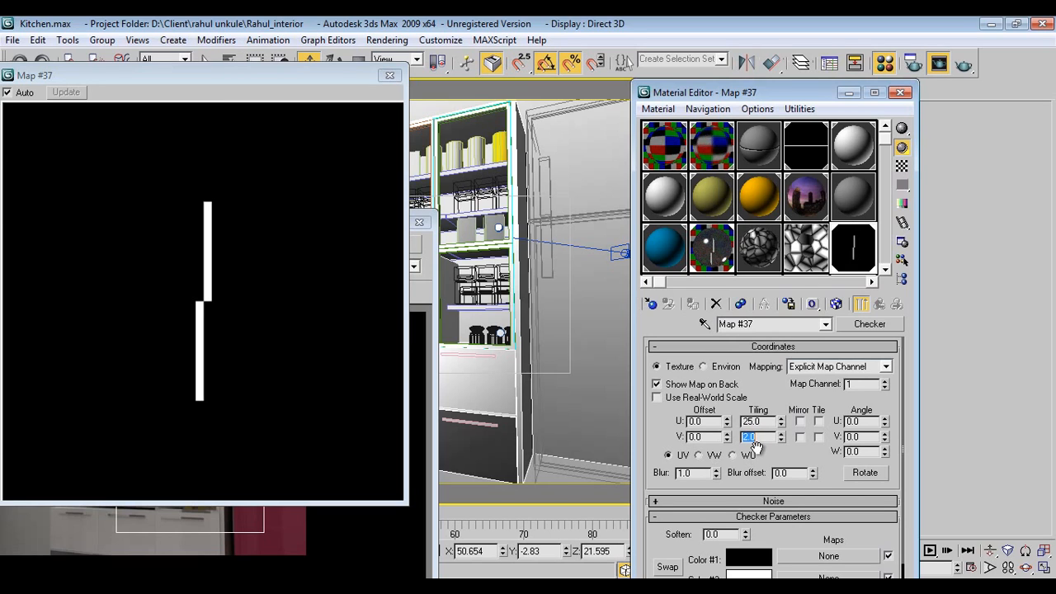
key("BackSpace")
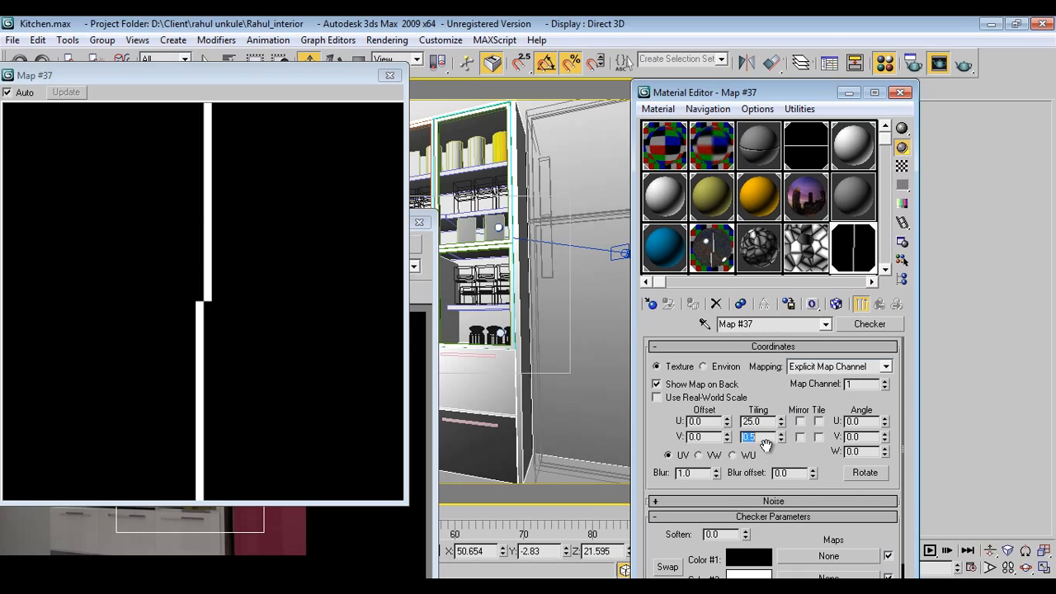
key("BackSpace")
left_click(801, 421)
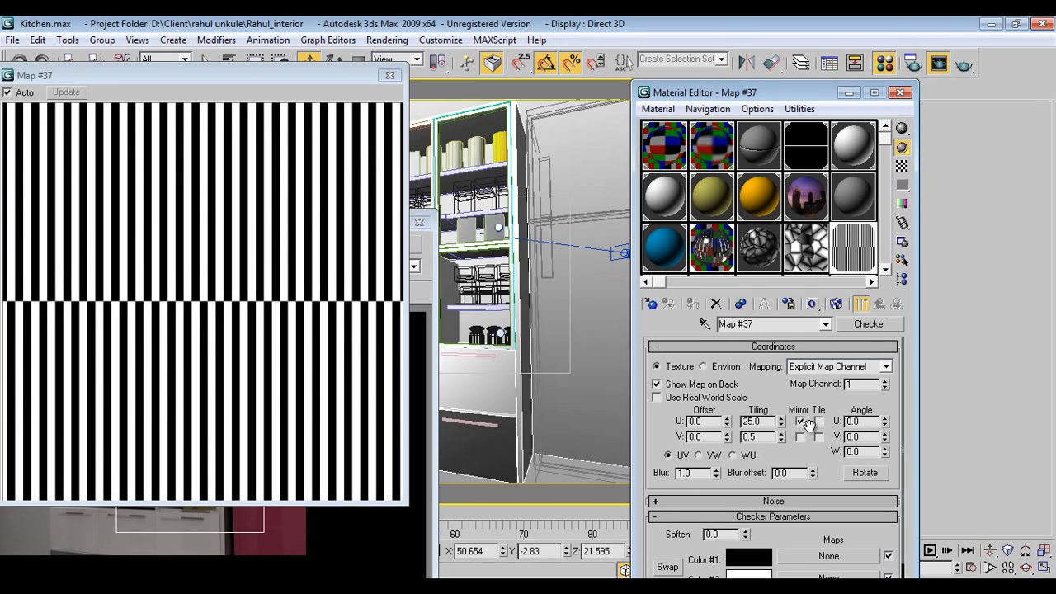
left_click(818, 437)
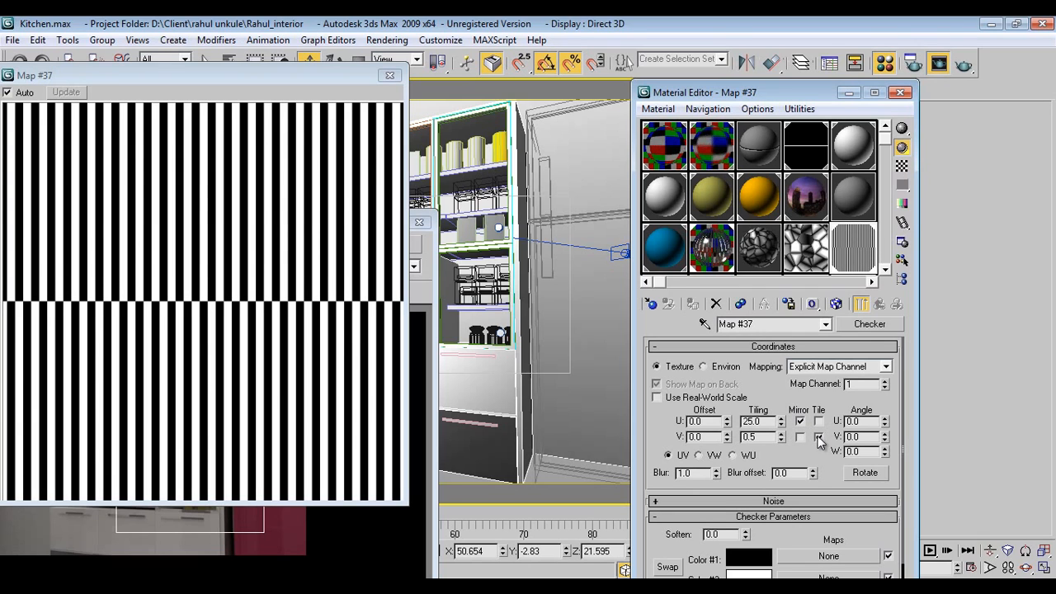
double_click(763, 422)
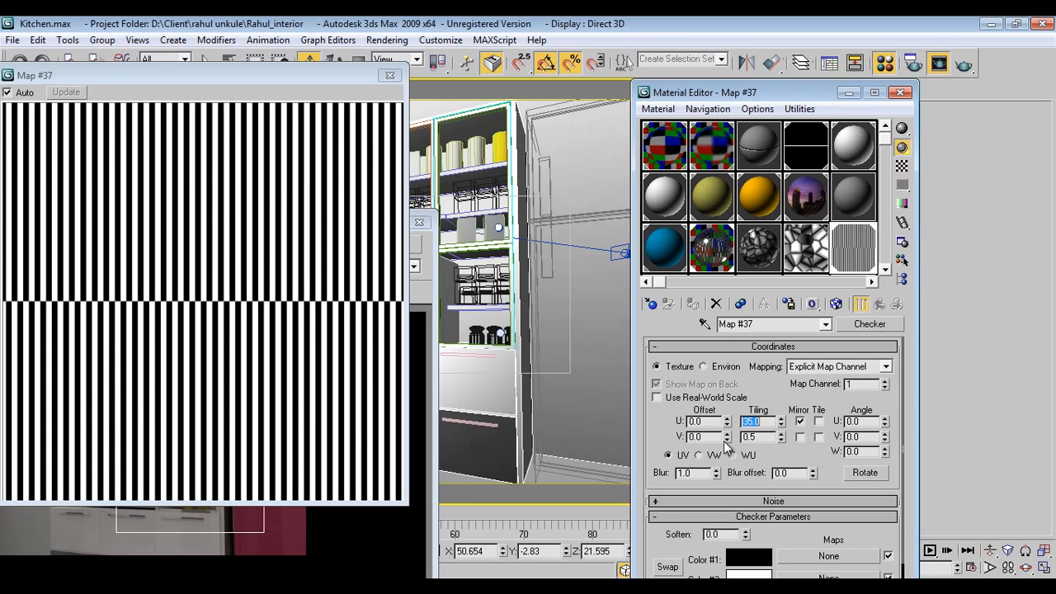
type("25")
double_click(767, 437)
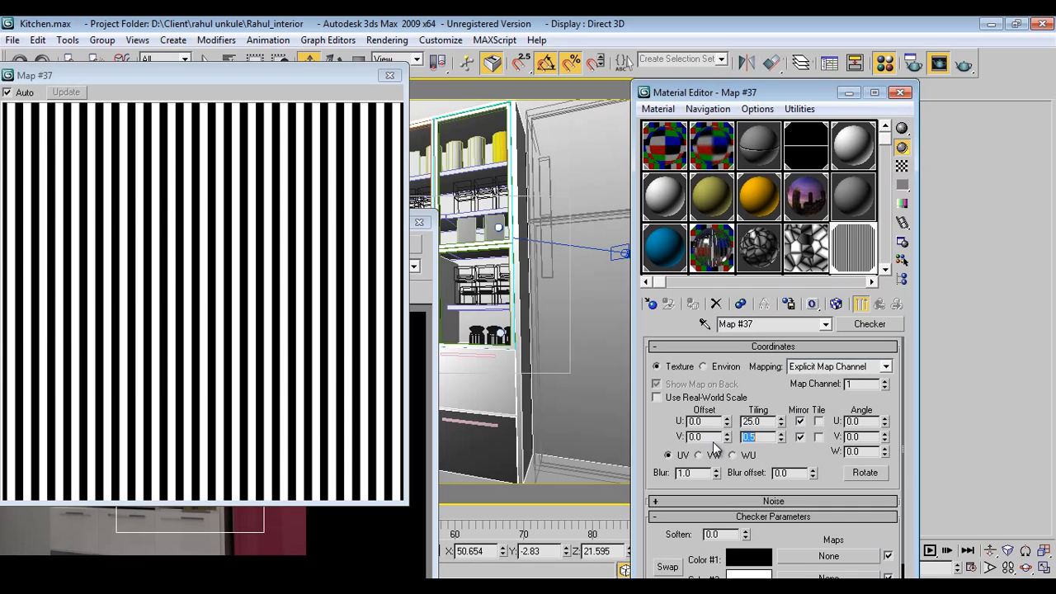
Step: Close the enlarged map preview and render the Camera02 region around the glass cabinet door
left_click_drag(122, 77, 257, 71)
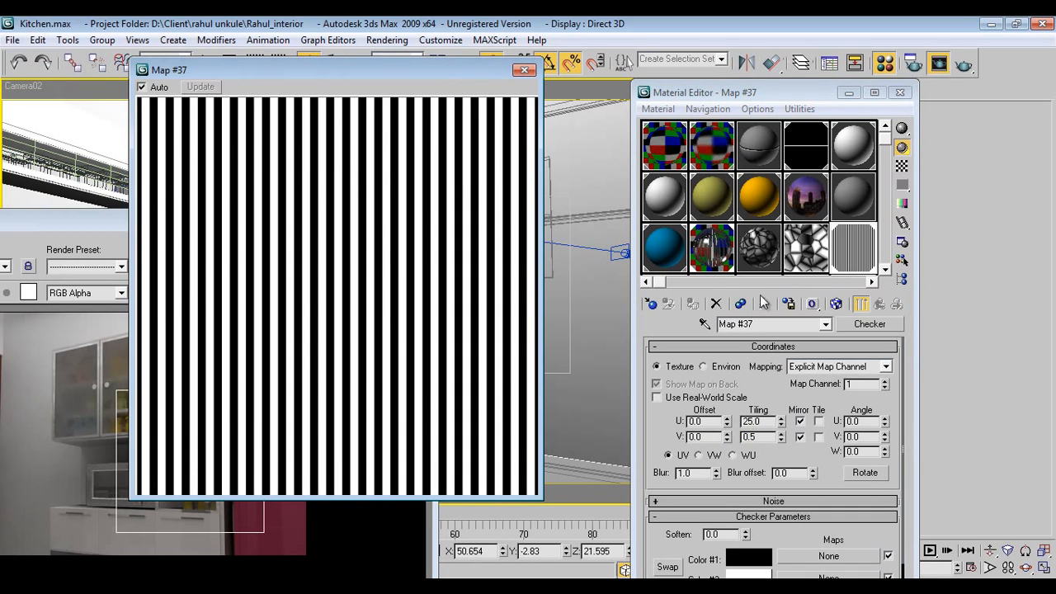
double_click(708, 438)
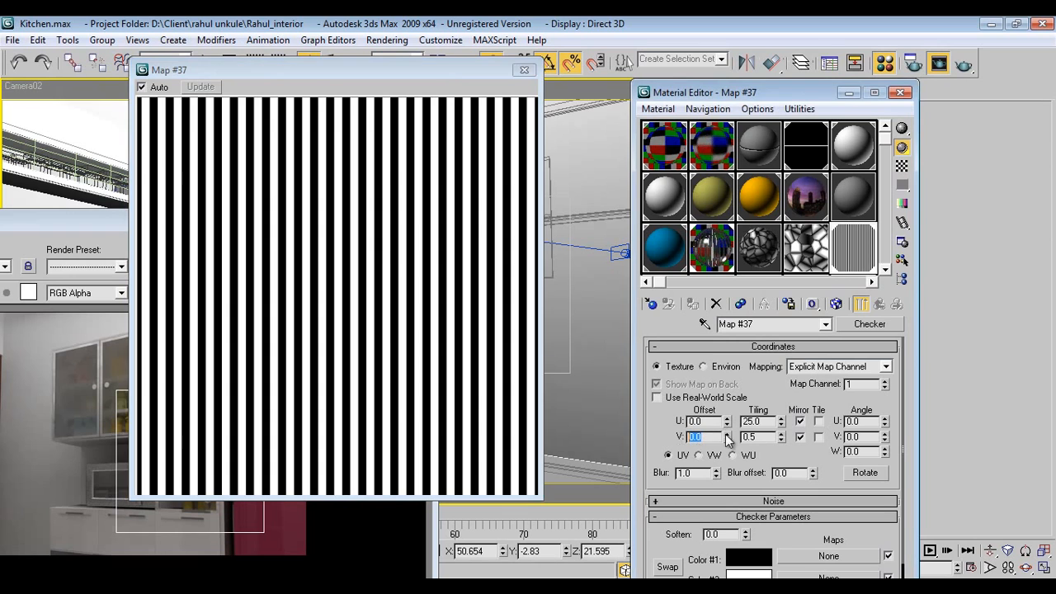
left_click(524, 69)
left_click_drag(268, 223, 446, 112)
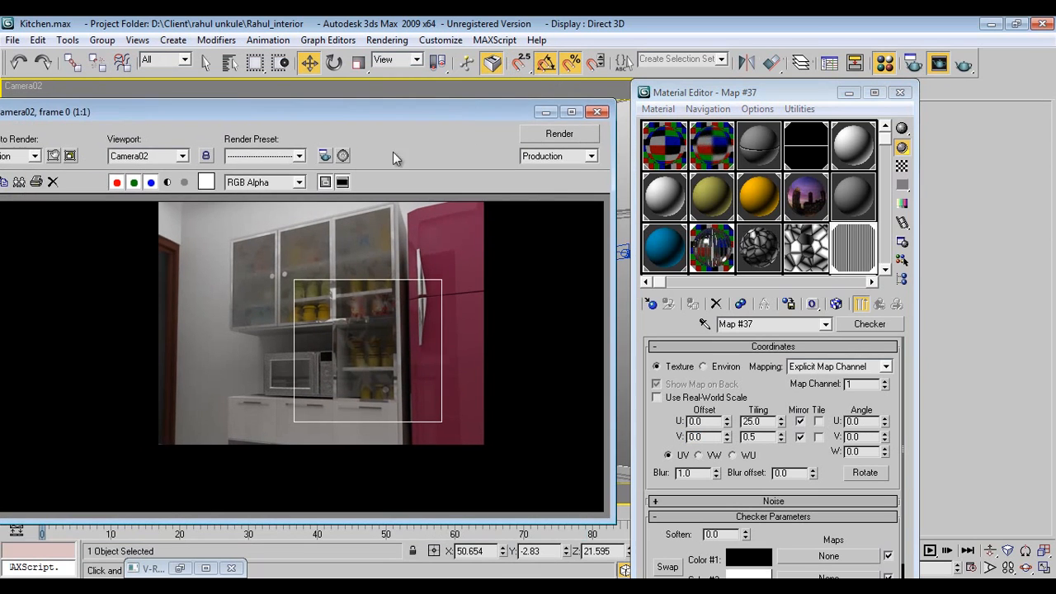
left_click_drag(109, 110, 176, 103)
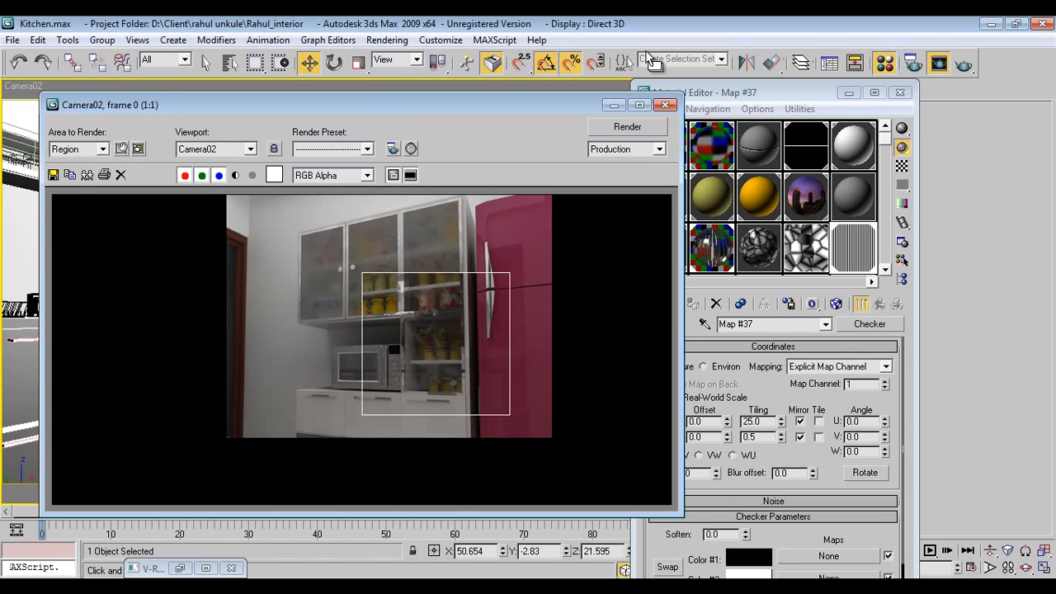
left_click(632, 126)
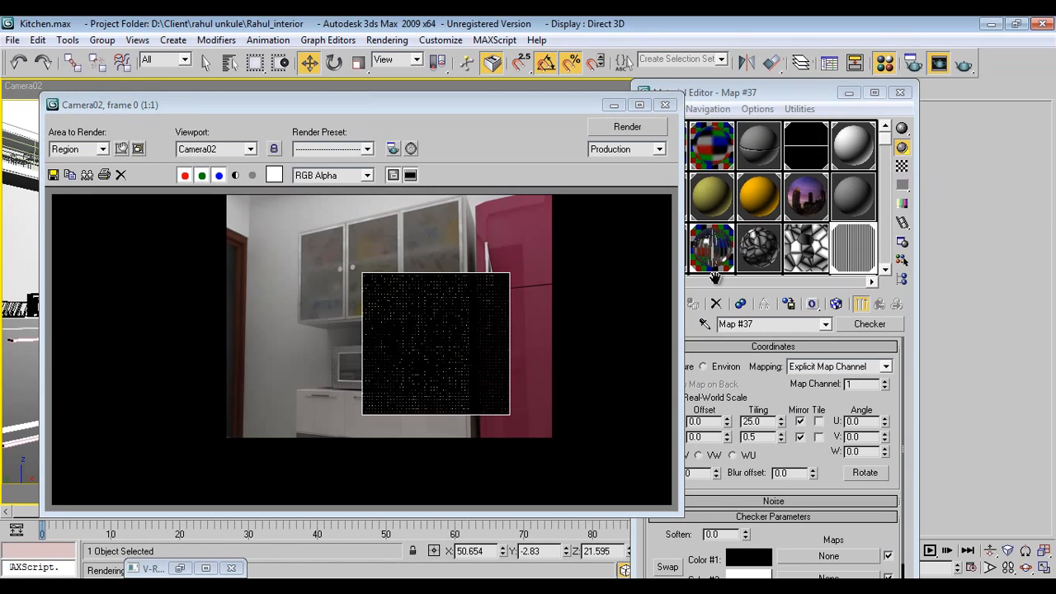
Step: Instance the Frosted glass refraction glossiness Checker map onto its Refract, reflection glossiness and Reflect slots
left_click_drag(520, 101, 434, 100)
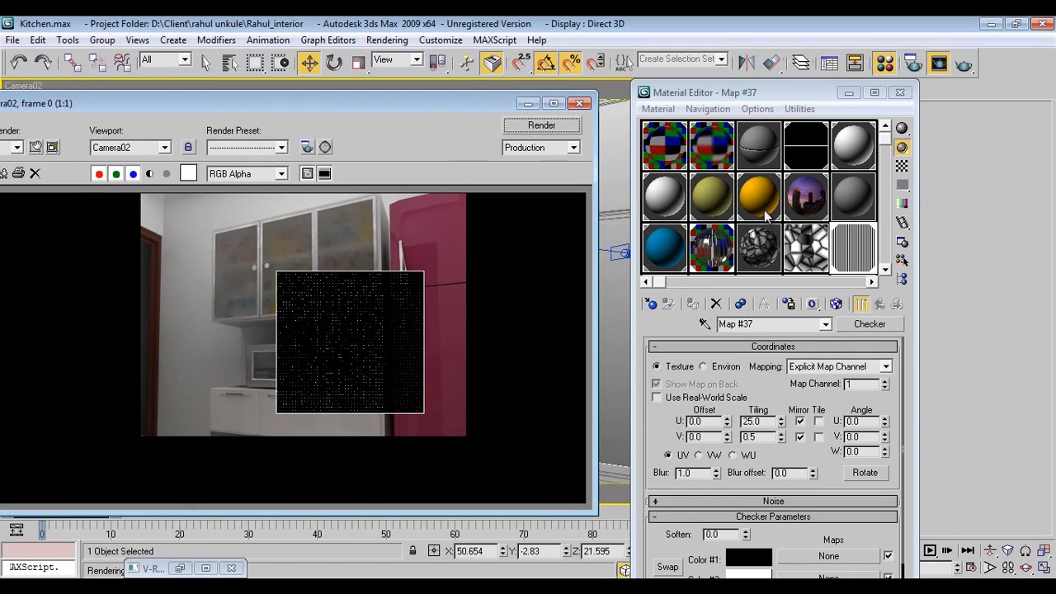
left_click(721, 245)
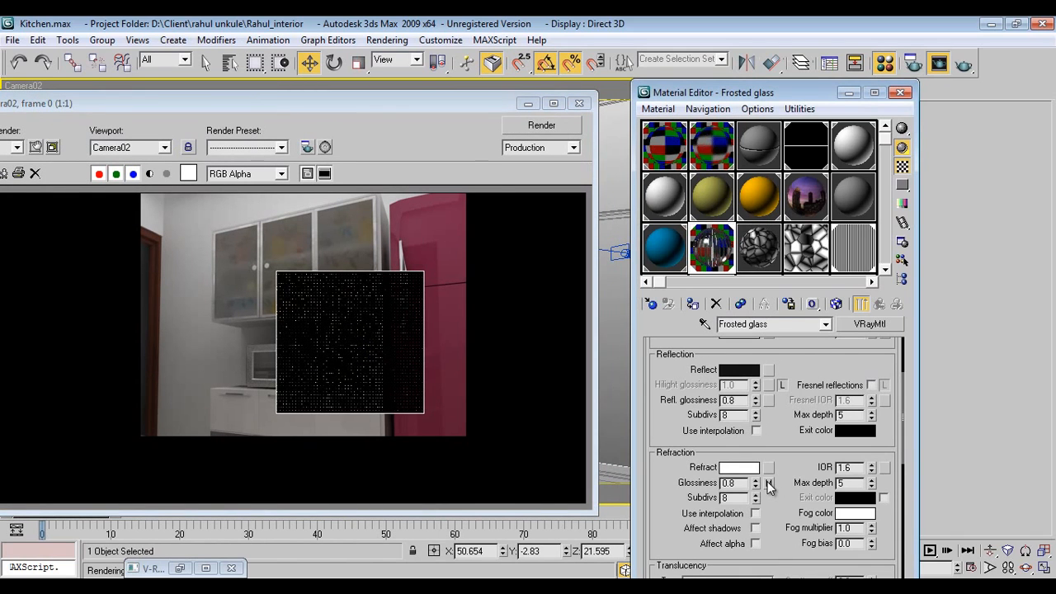
left_click_drag(769, 483, 769, 400)
left_click(738, 383)
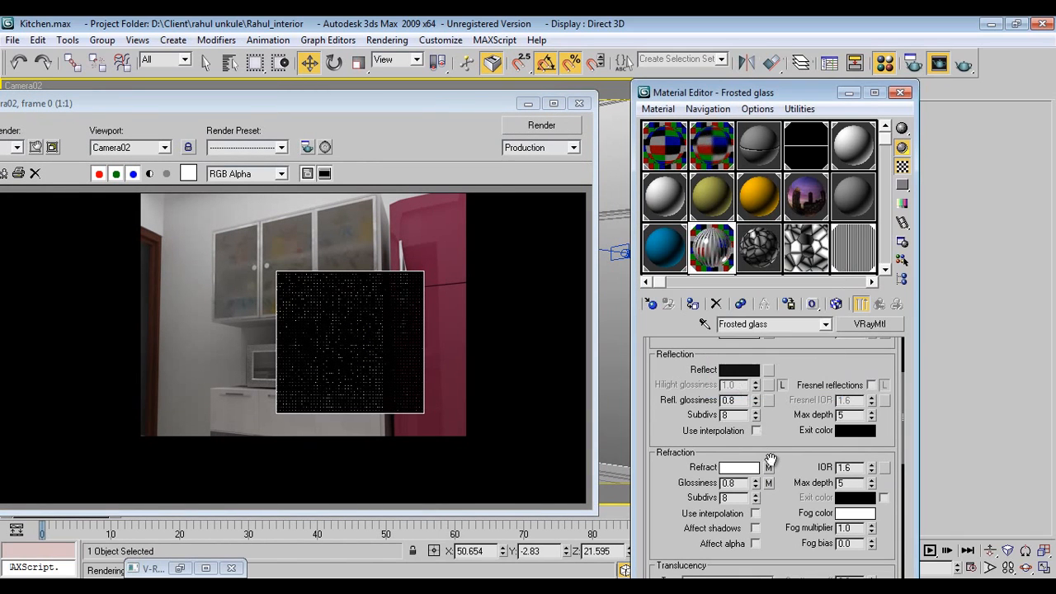
left_click_drag(768, 482, 768, 400)
left_click(759, 385)
mouse_move(768, 400)
left_mouse_down()
mouse_move(768, 369)
mouse_move(785, 406)
left_mouse_up()
left_click(740, 383)
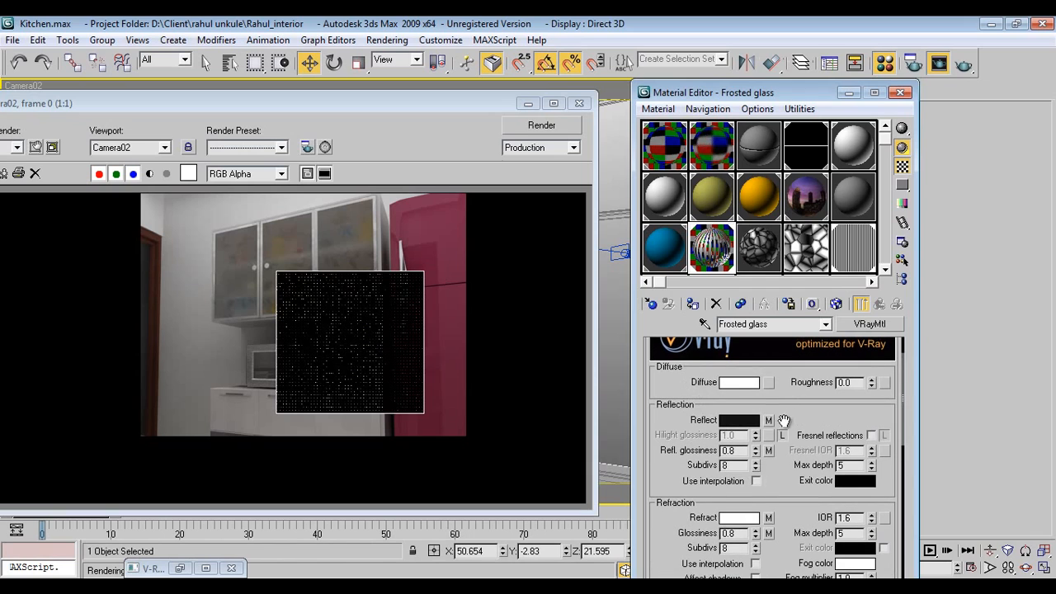
Step: Clear the Reflect map of the Frosted glass and instance the reflection glossiness Checker map onto Diffuse
right_click(768, 420)
left_click(808, 467)
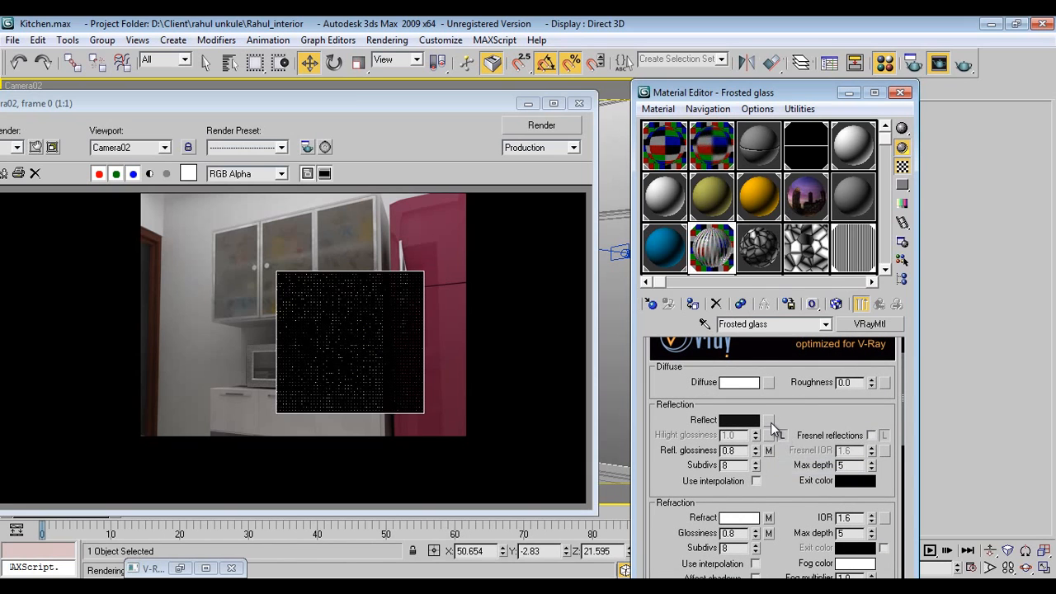
left_click_drag(769, 452, 769, 384)
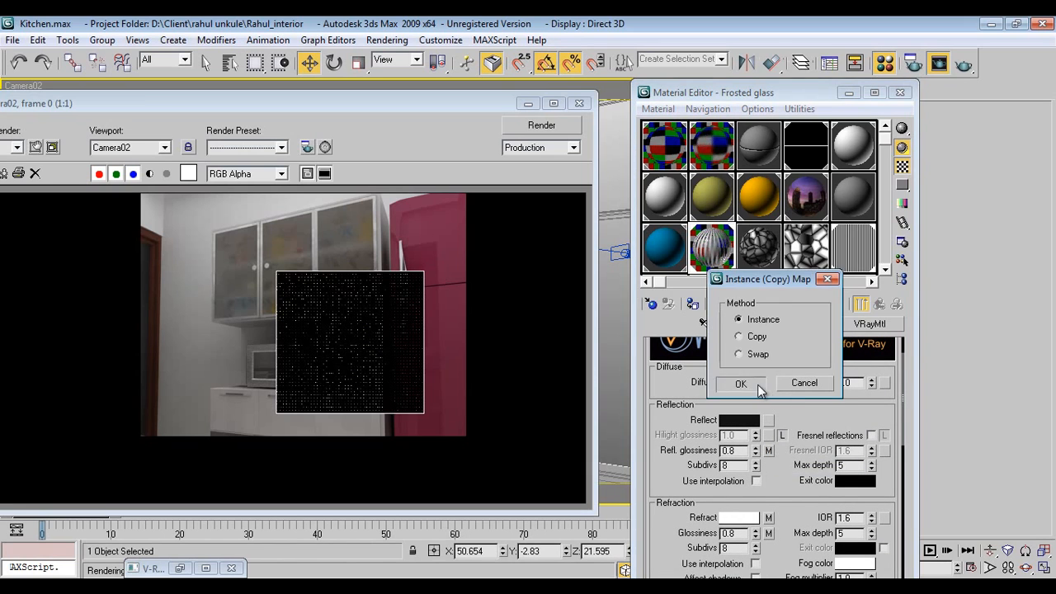
left_click(751, 385)
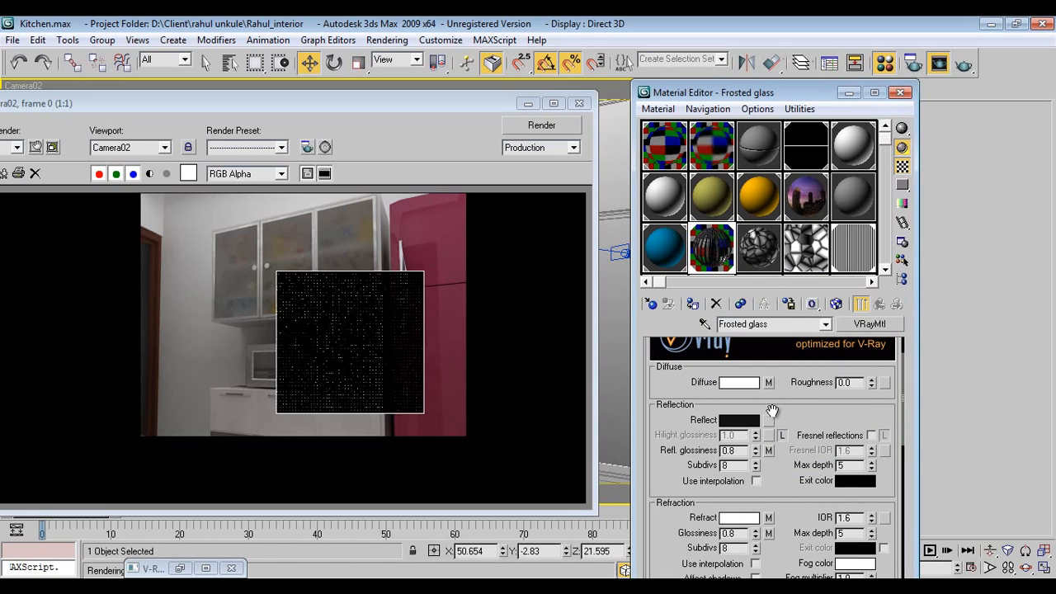
Step: Start and stop a test render of the Camera02 region, and clear the Diffuse map of the Frosted glass
left_click(537, 132)
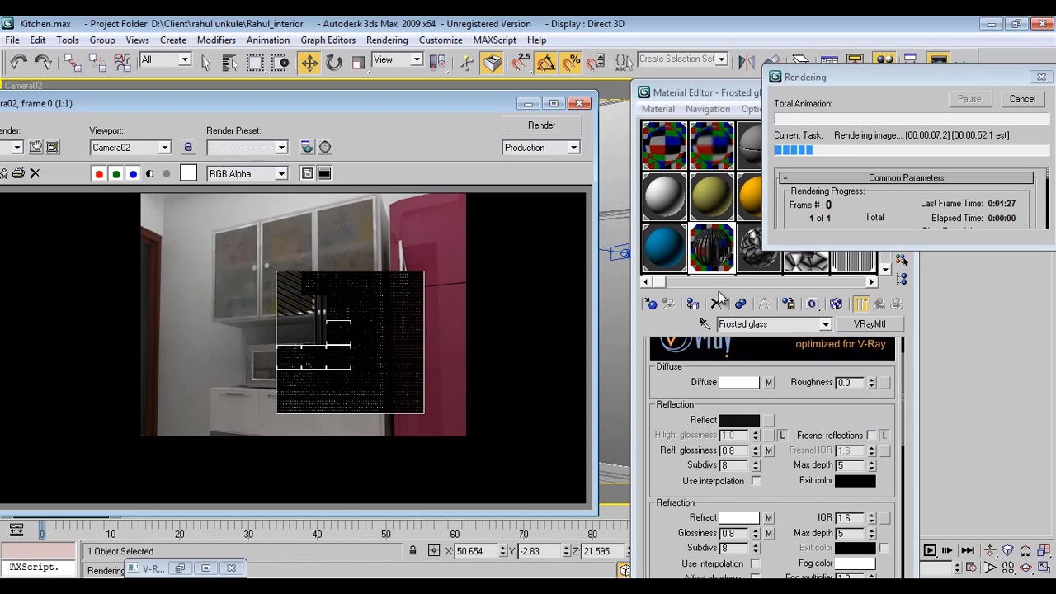
key("Escape")
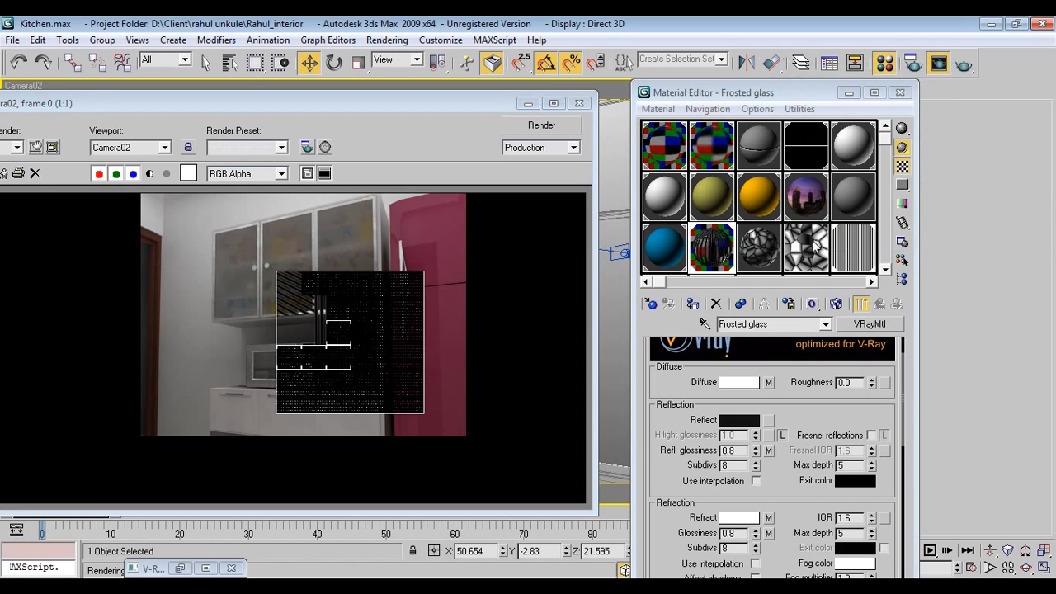
right_click(769, 384)
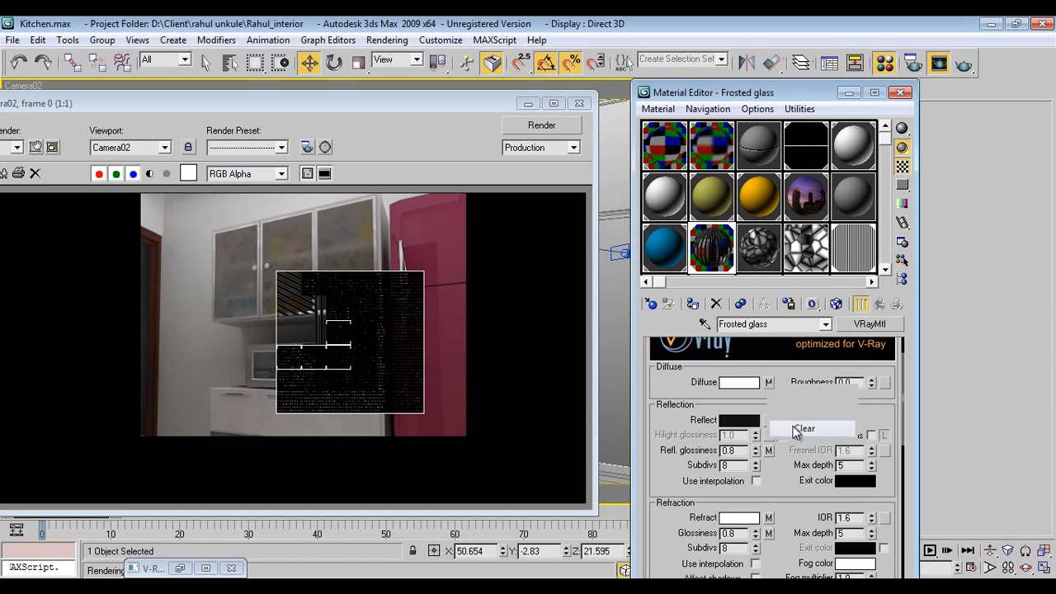
left_click(804, 428)
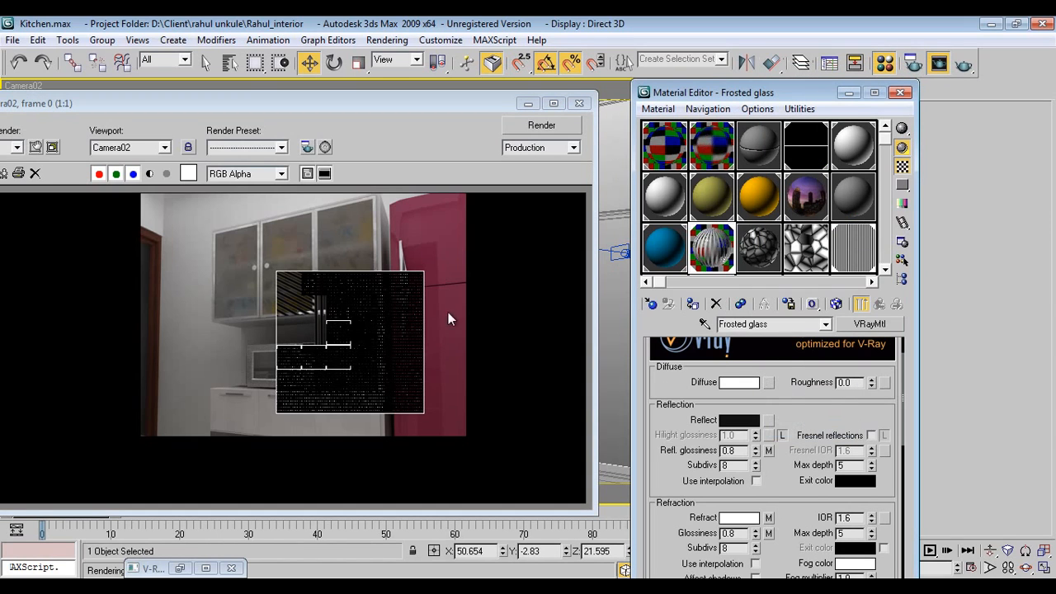
Step: Set the W angle of the Frosted glass reflection glossiness Checker map to 90
left_click(769, 451)
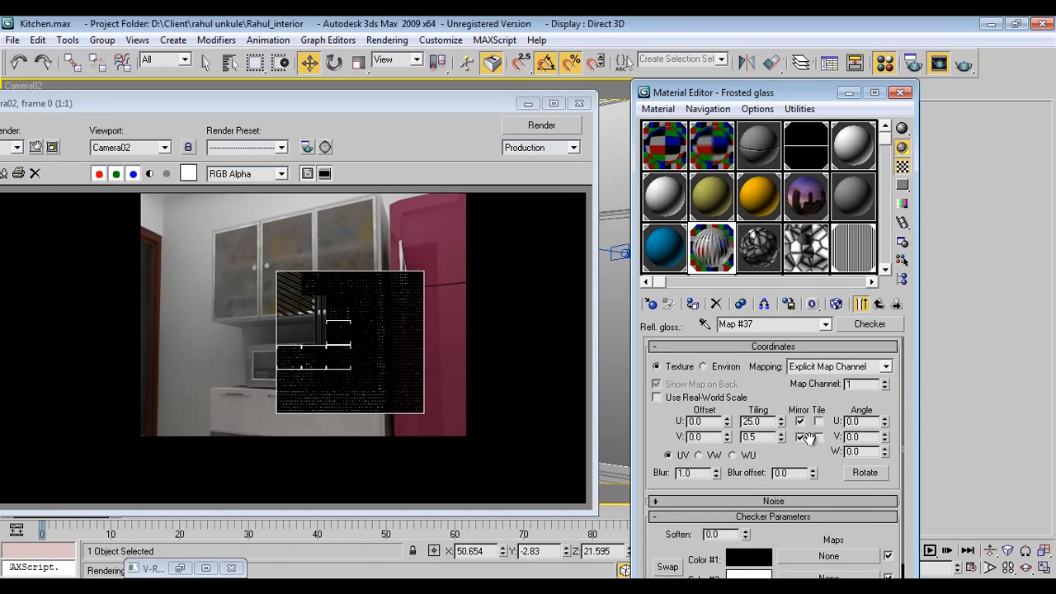
left_click_drag(885, 453, 885, 439)
double_click(872, 451)
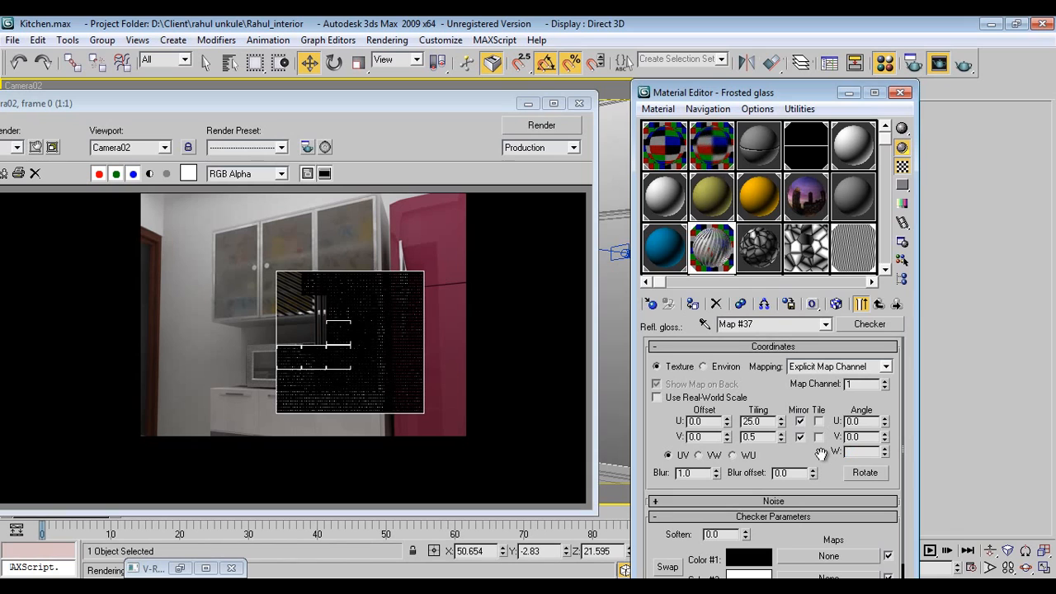
type("90")
key("Return")
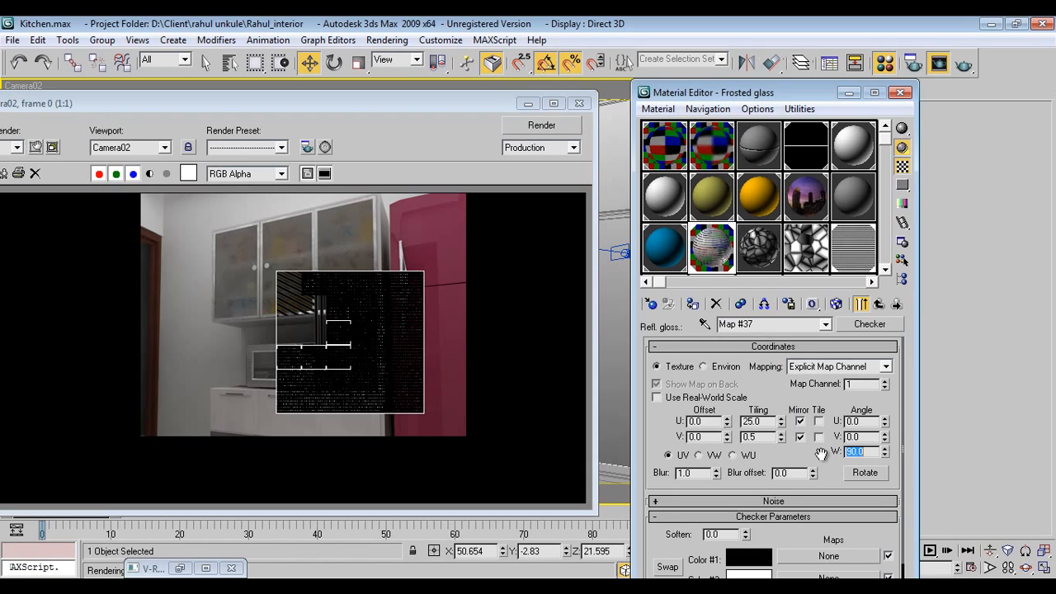
Step: Test-render the Camera02 region to check the stripe direction on the glass door, and stop the render partway
left_click(541, 126)
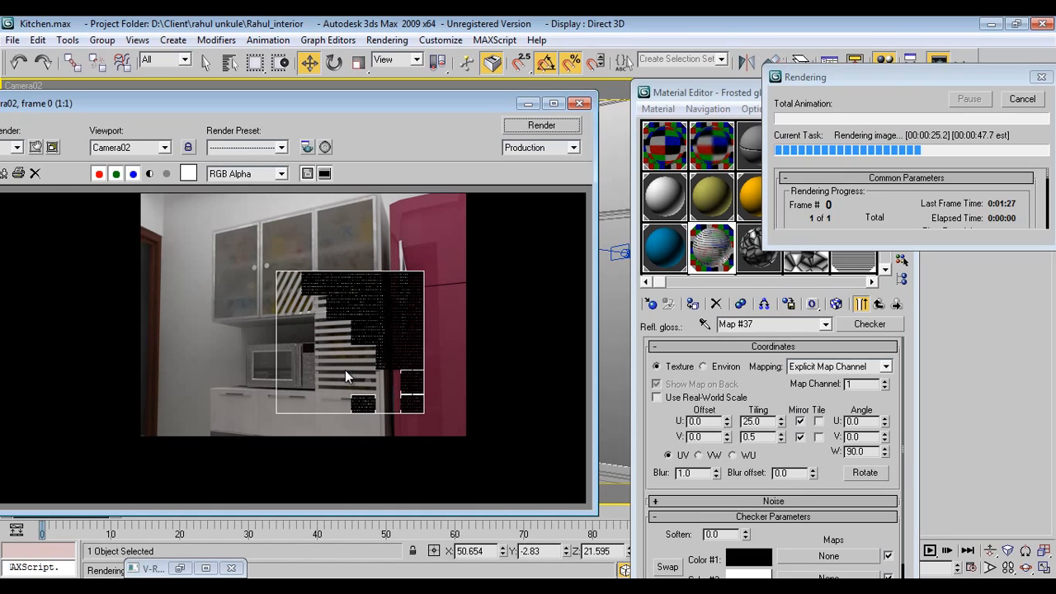
left_click(828, 86)
key("Escape")
Step: Set the Checker's Color #1 to medium grey and Color #2 to off-white, and start rendering the Camera02 region again
scroll(788, 530, "down", 1)
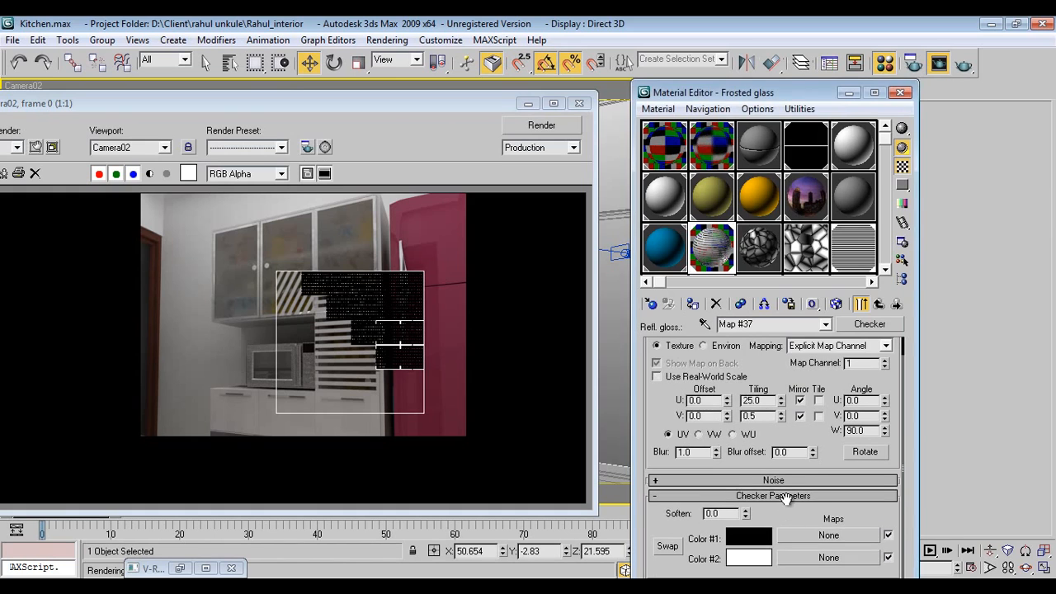
left_click(747, 543)
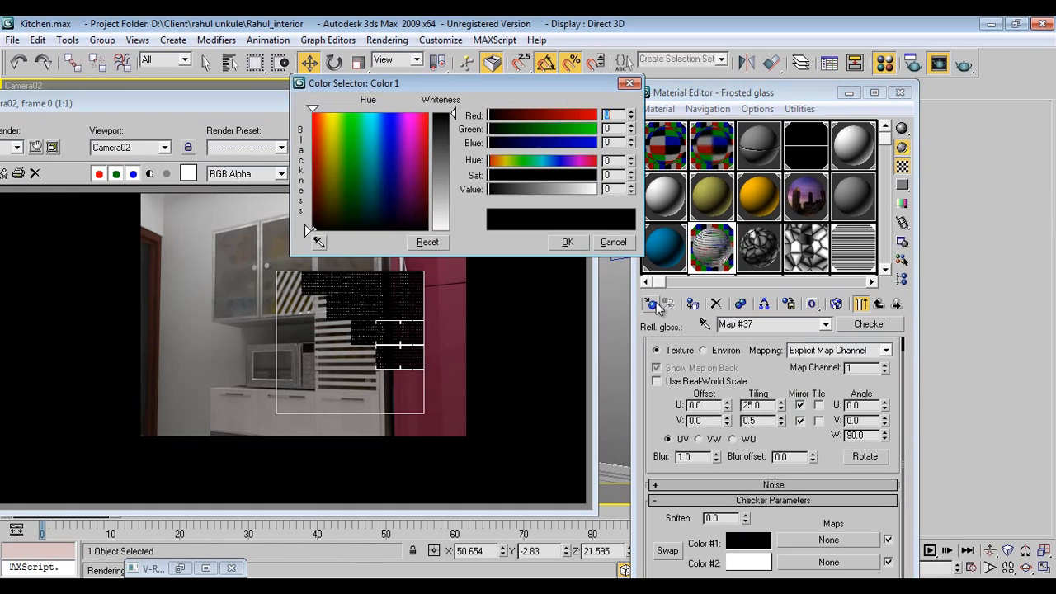
left_click(451, 169)
left_click(567, 242)
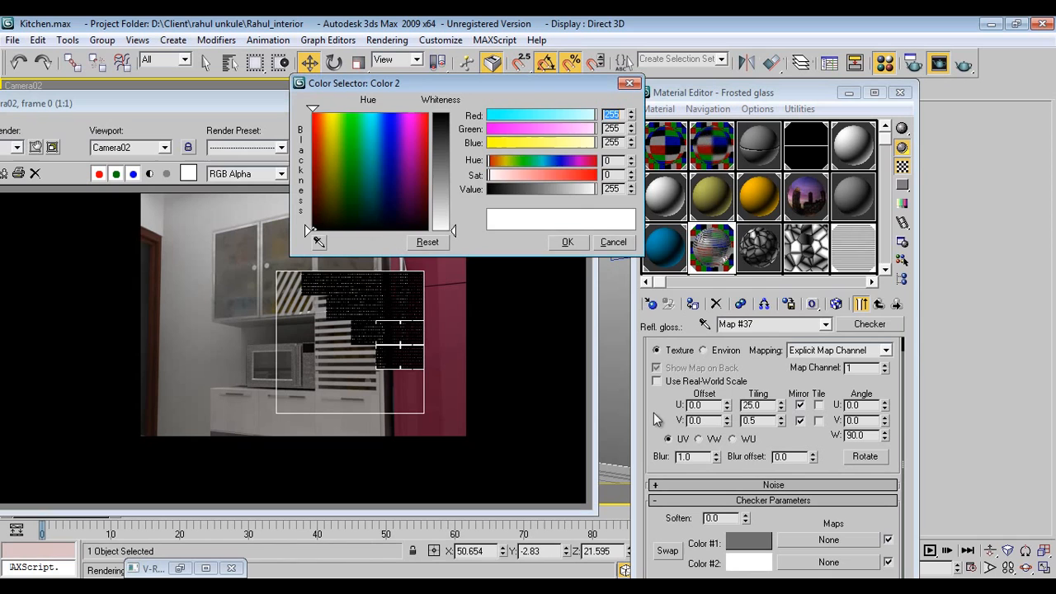
left_click(447, 218)
left_click(566, 242)
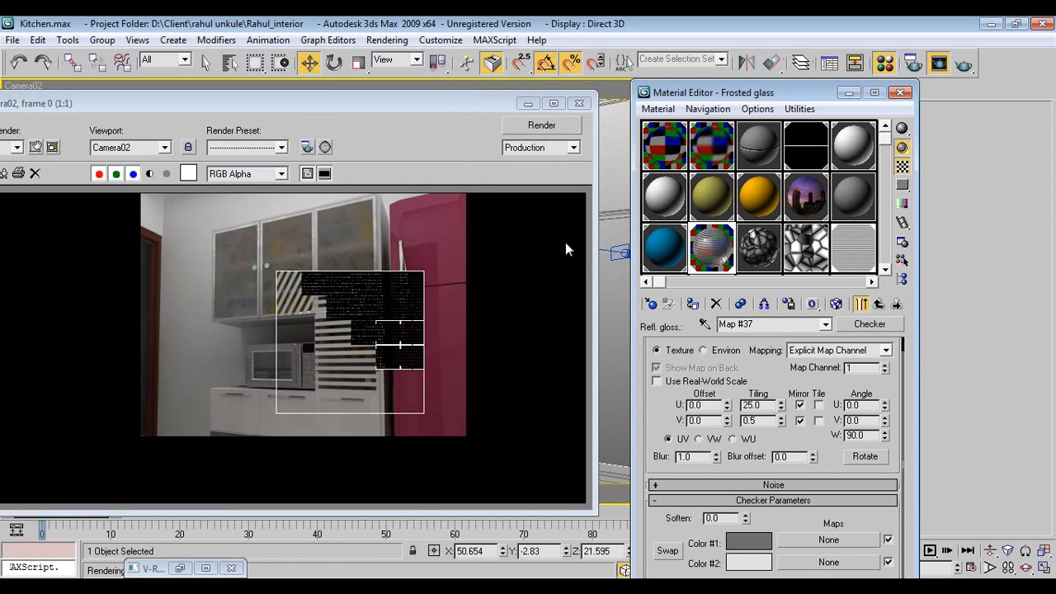
left_click(748, 541)
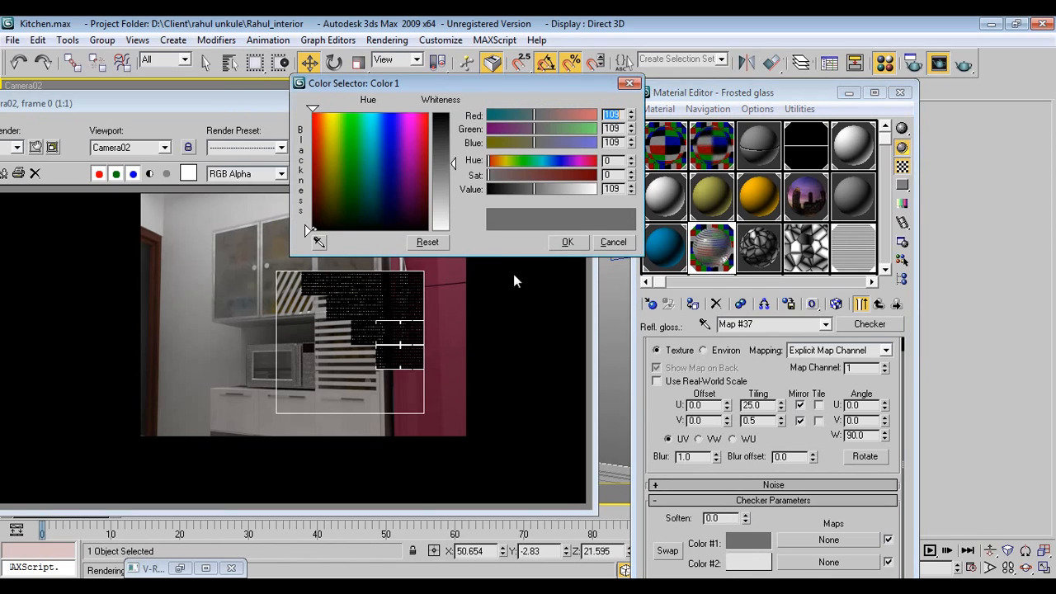
left_click(565, 242)
left_click(518, 126)
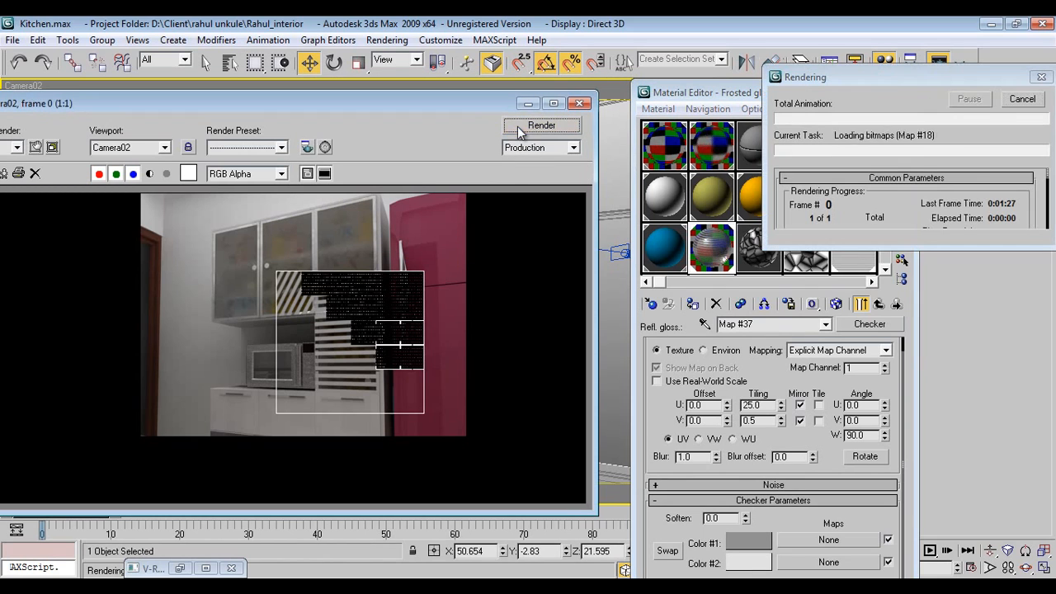